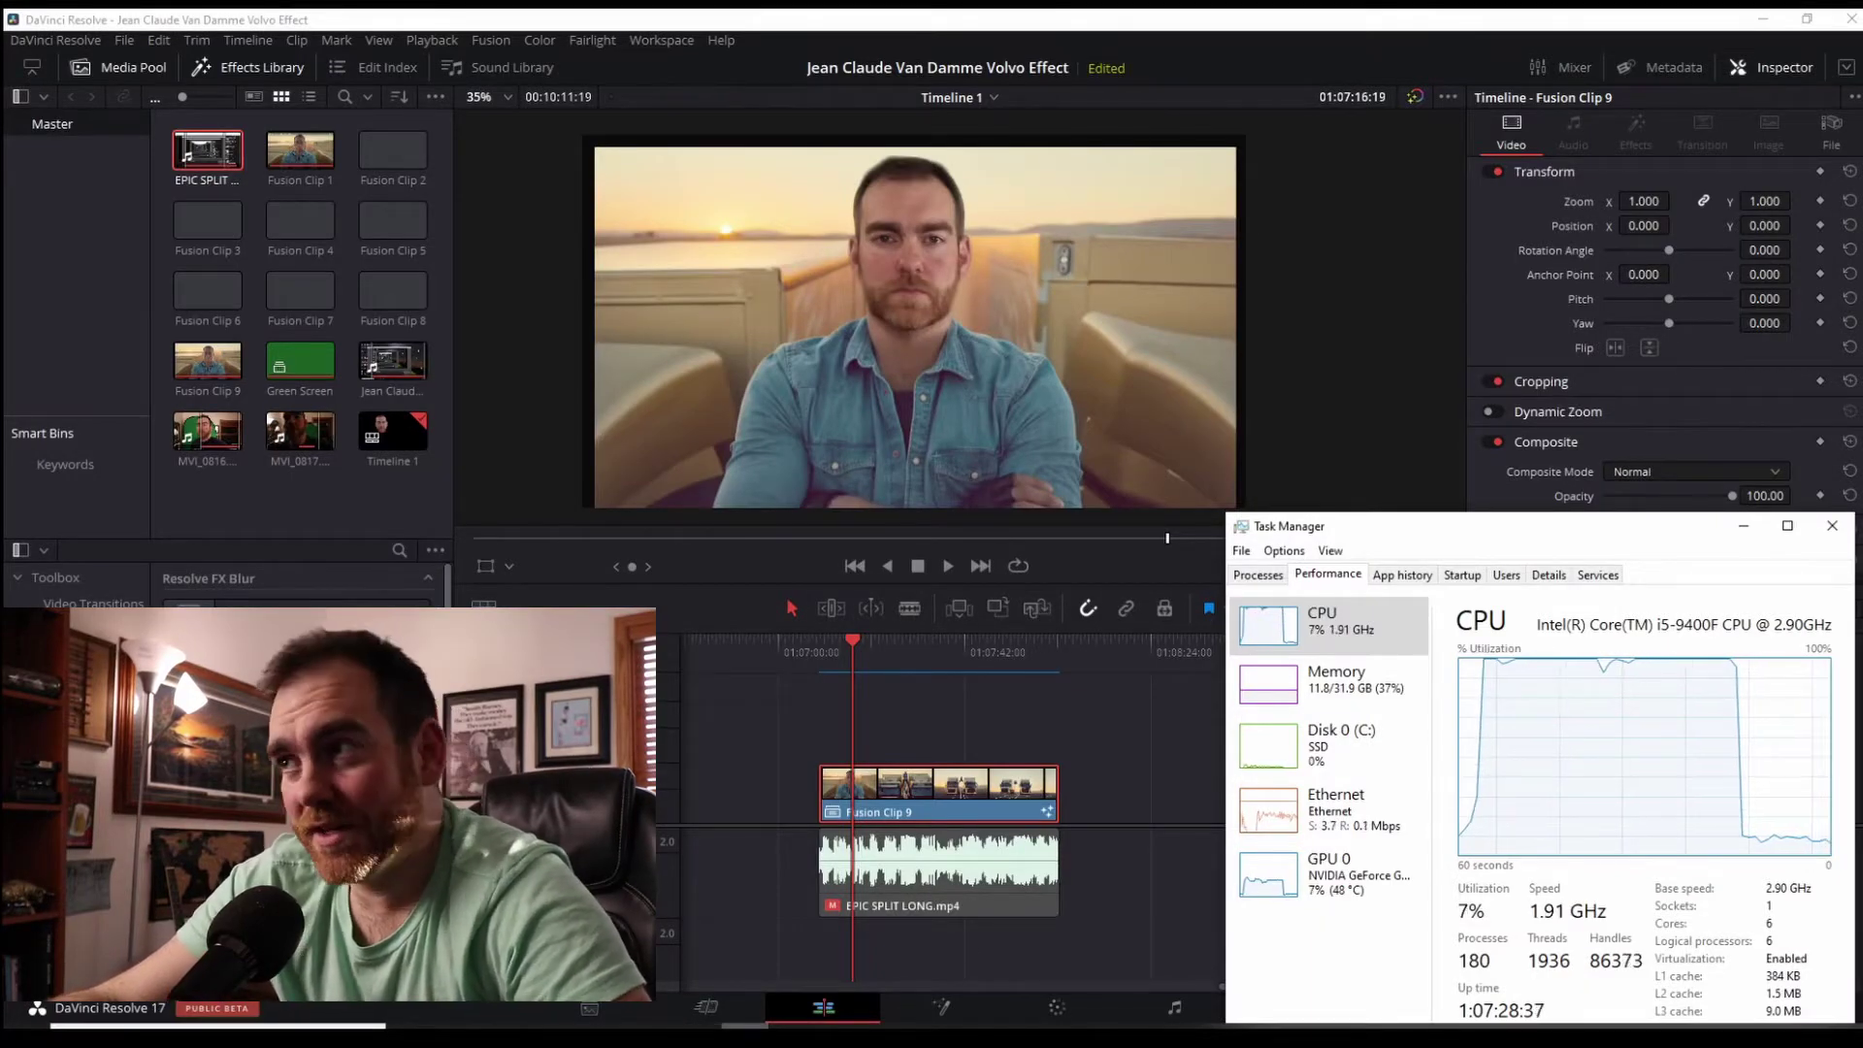
- Bring Resolve forward and place the playhead at 01:09:30:21 over MVI_0816 stacked on EPIC SPLIT LONG
click(1133, 773)
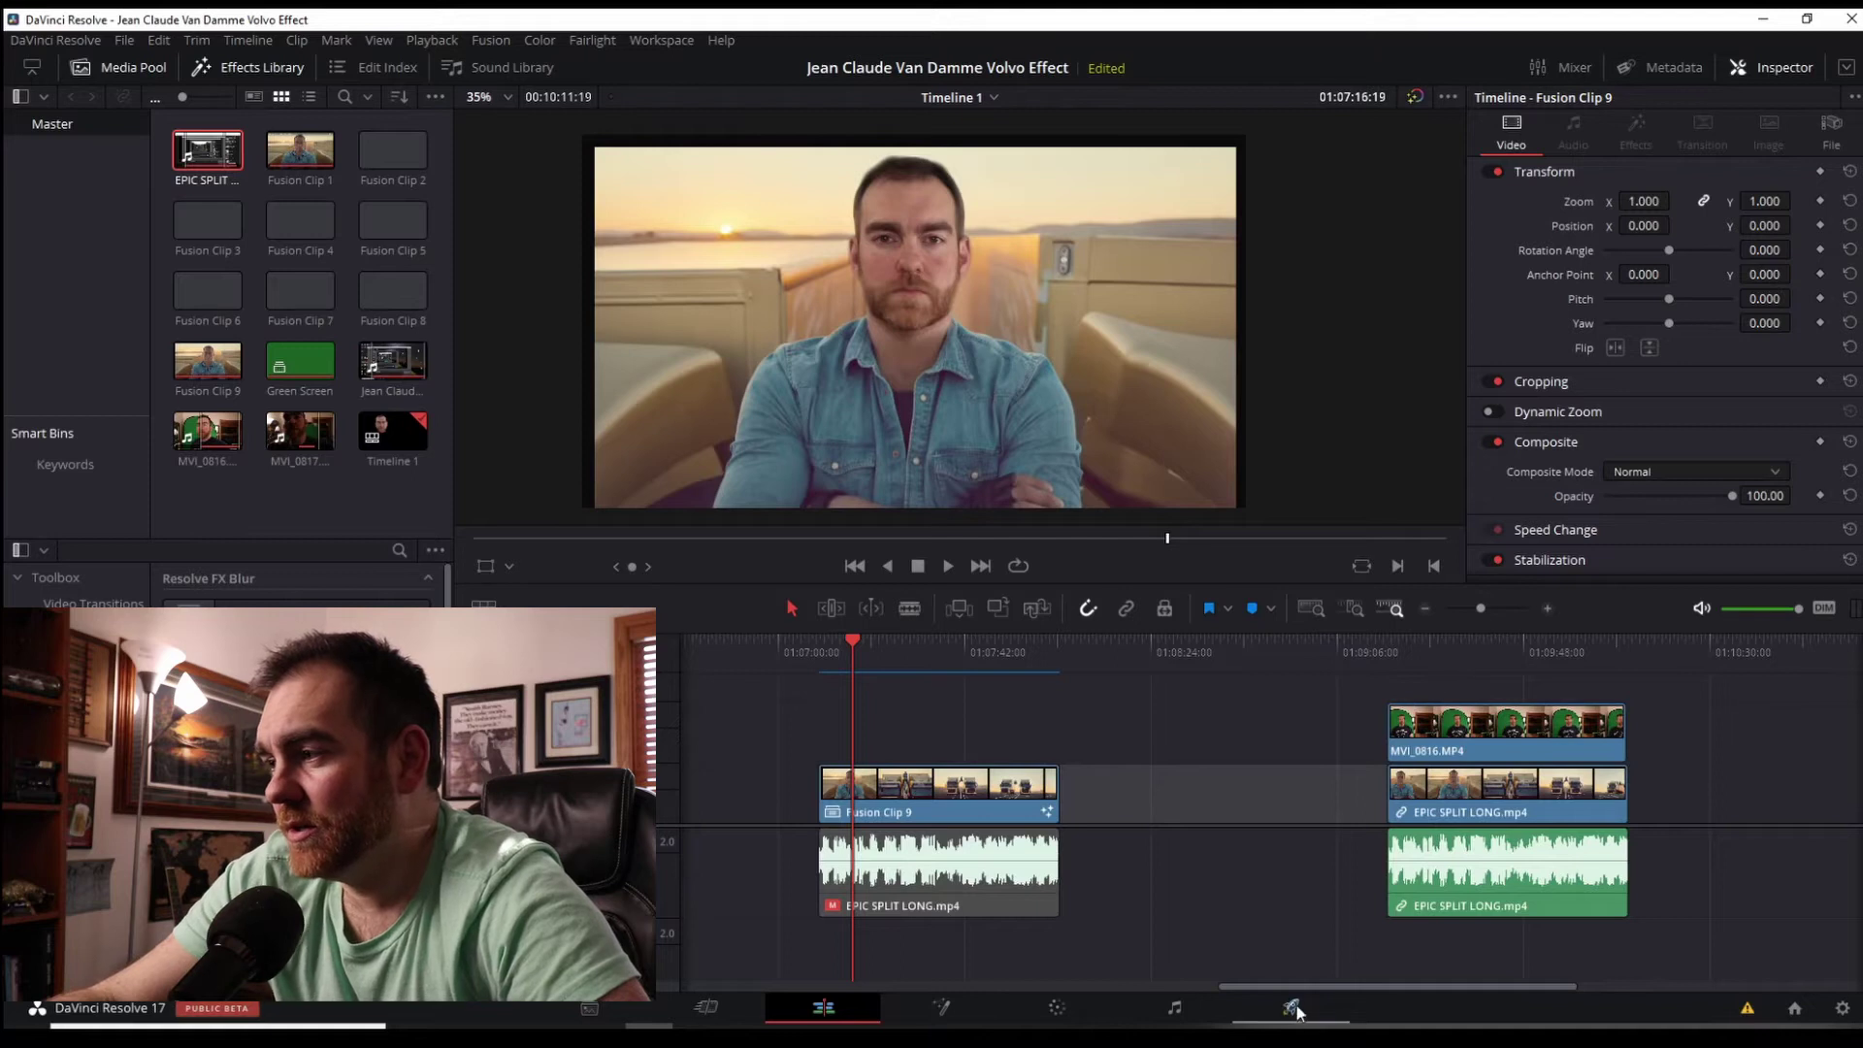
drag(1302, 988, 1393, 986)
click(1174, 666)
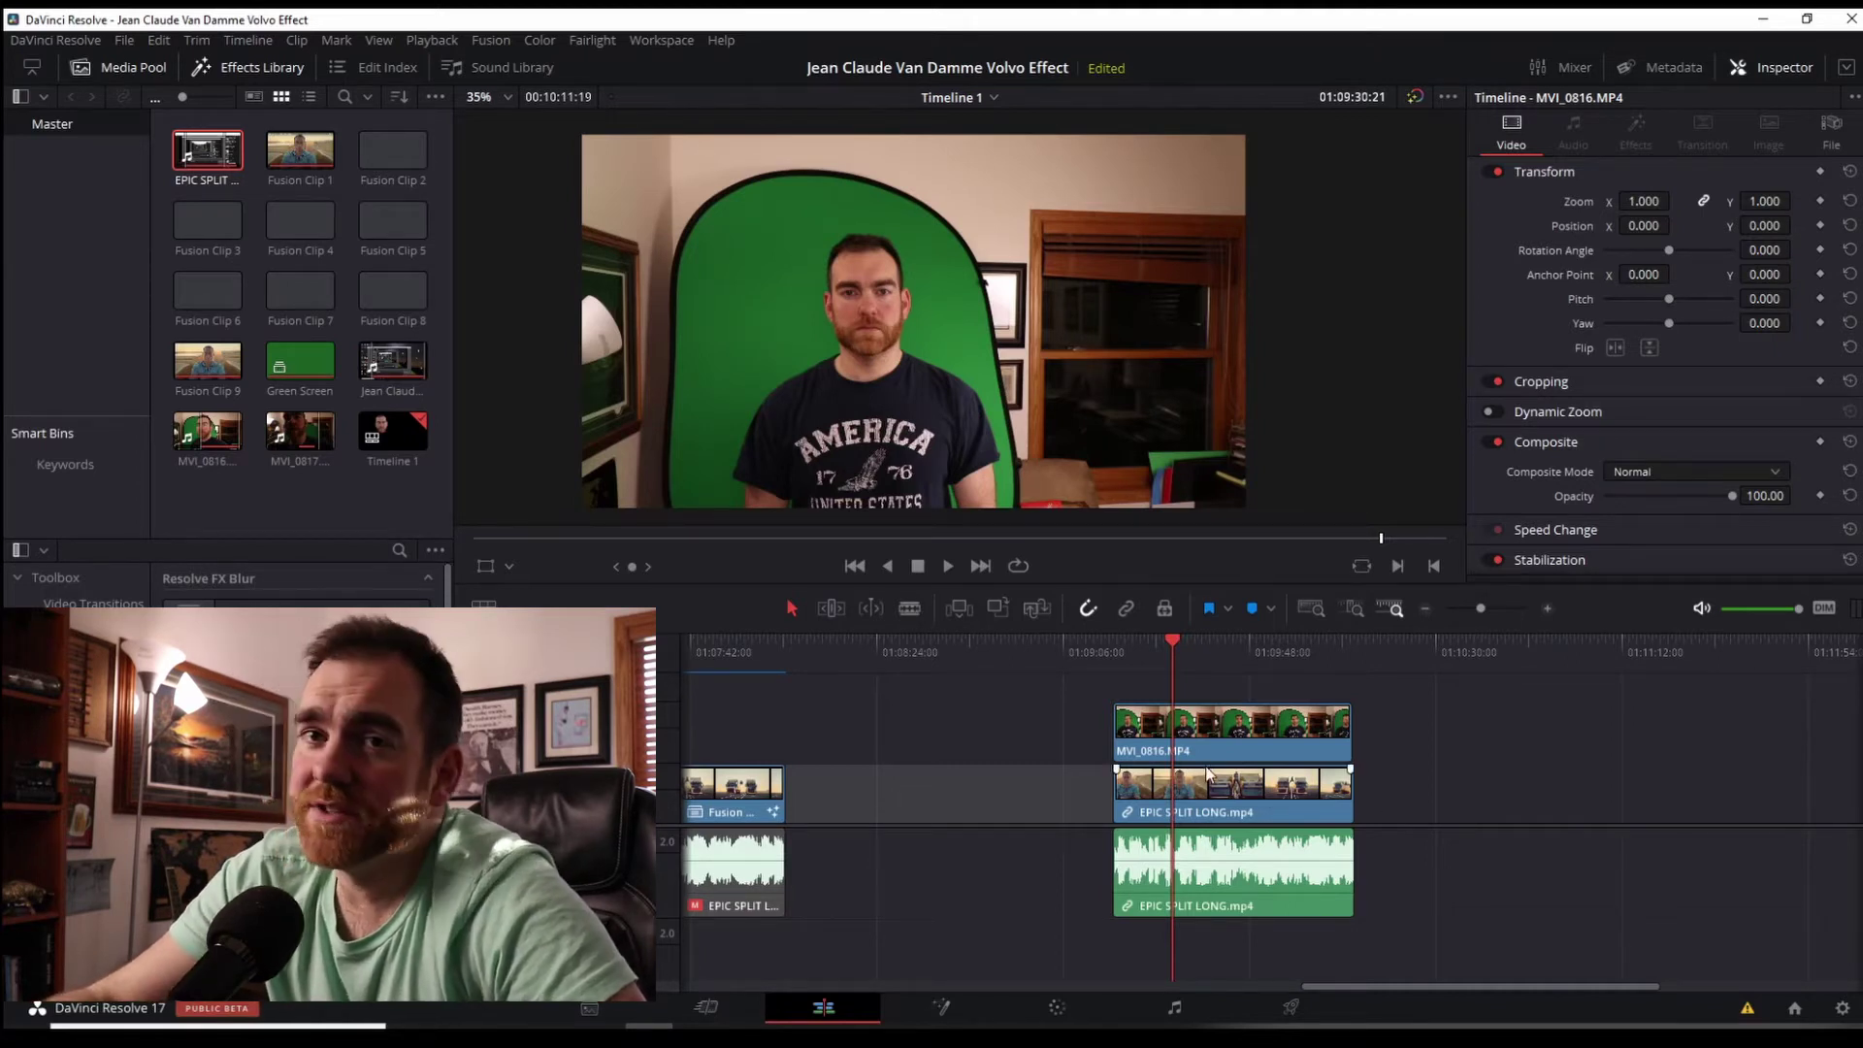
- Align MVI_0816 over the commercial's face with zoom 1.320, position 124/97 and rotation -3
click(1226, 742)
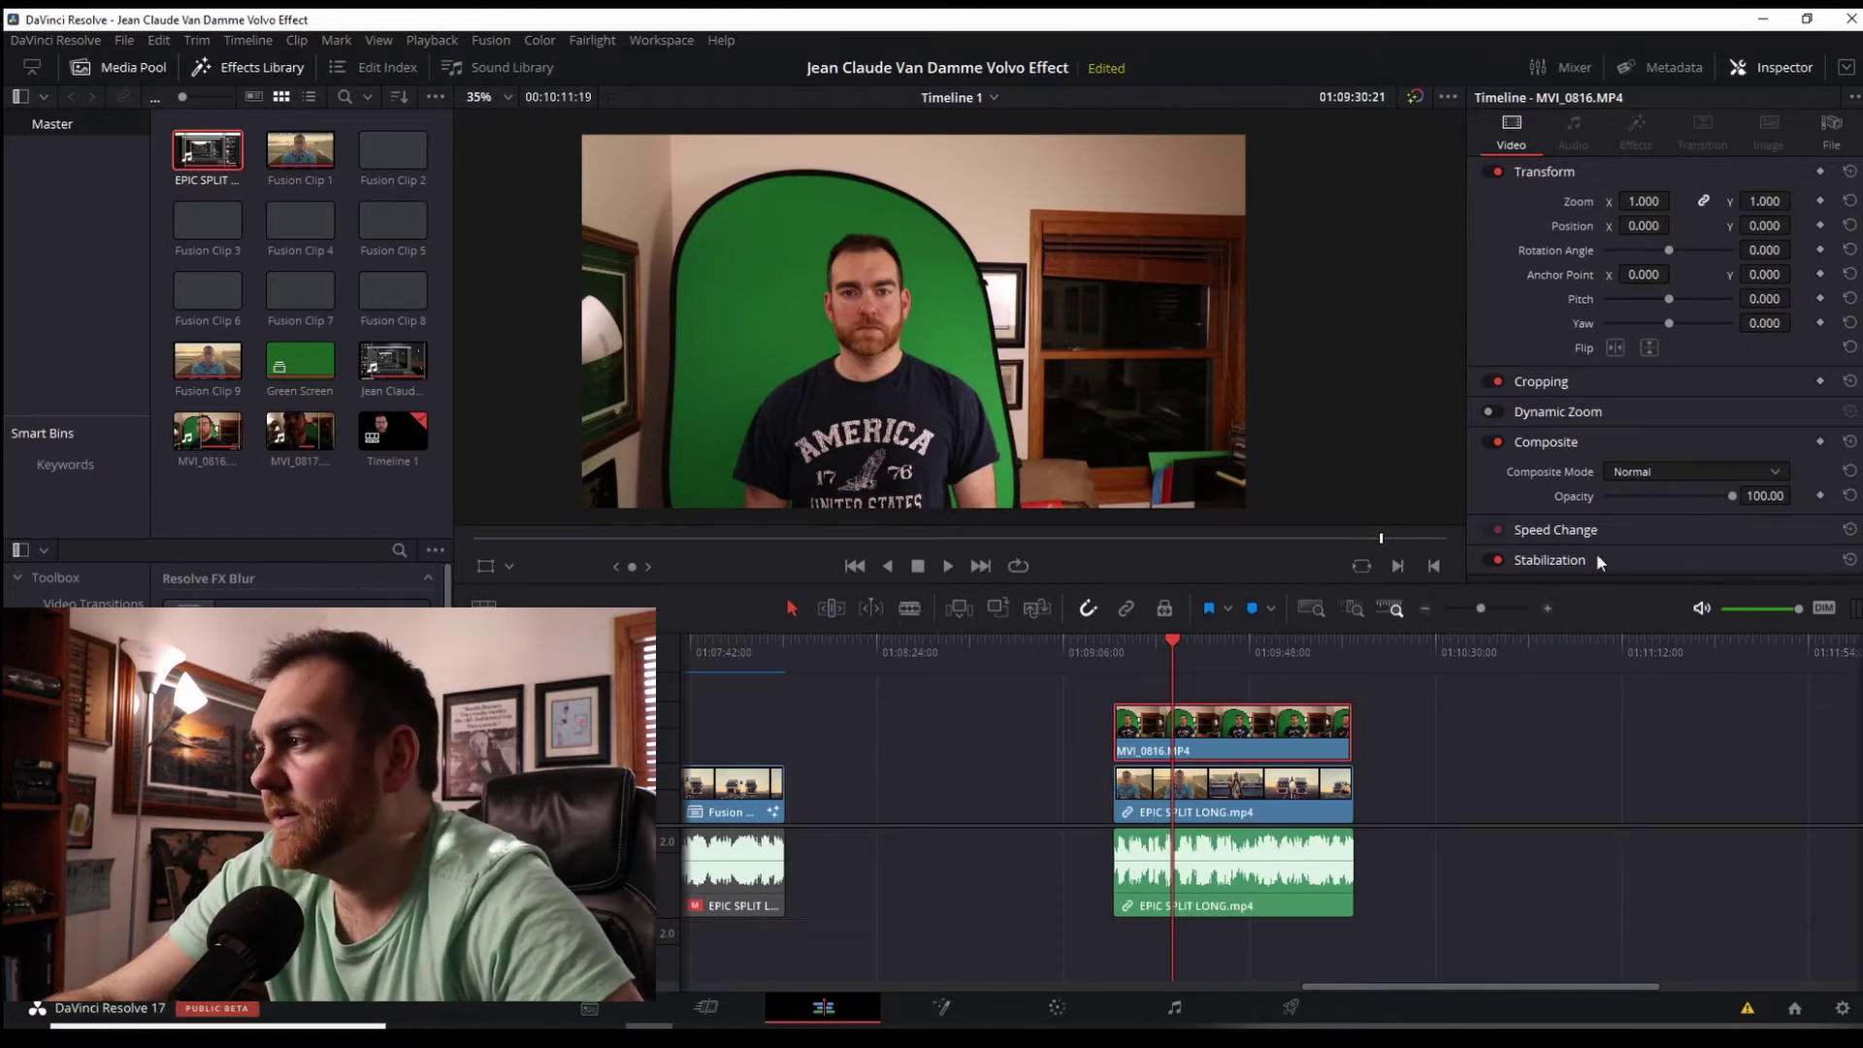
drag(1733, 495, 1673, 498)
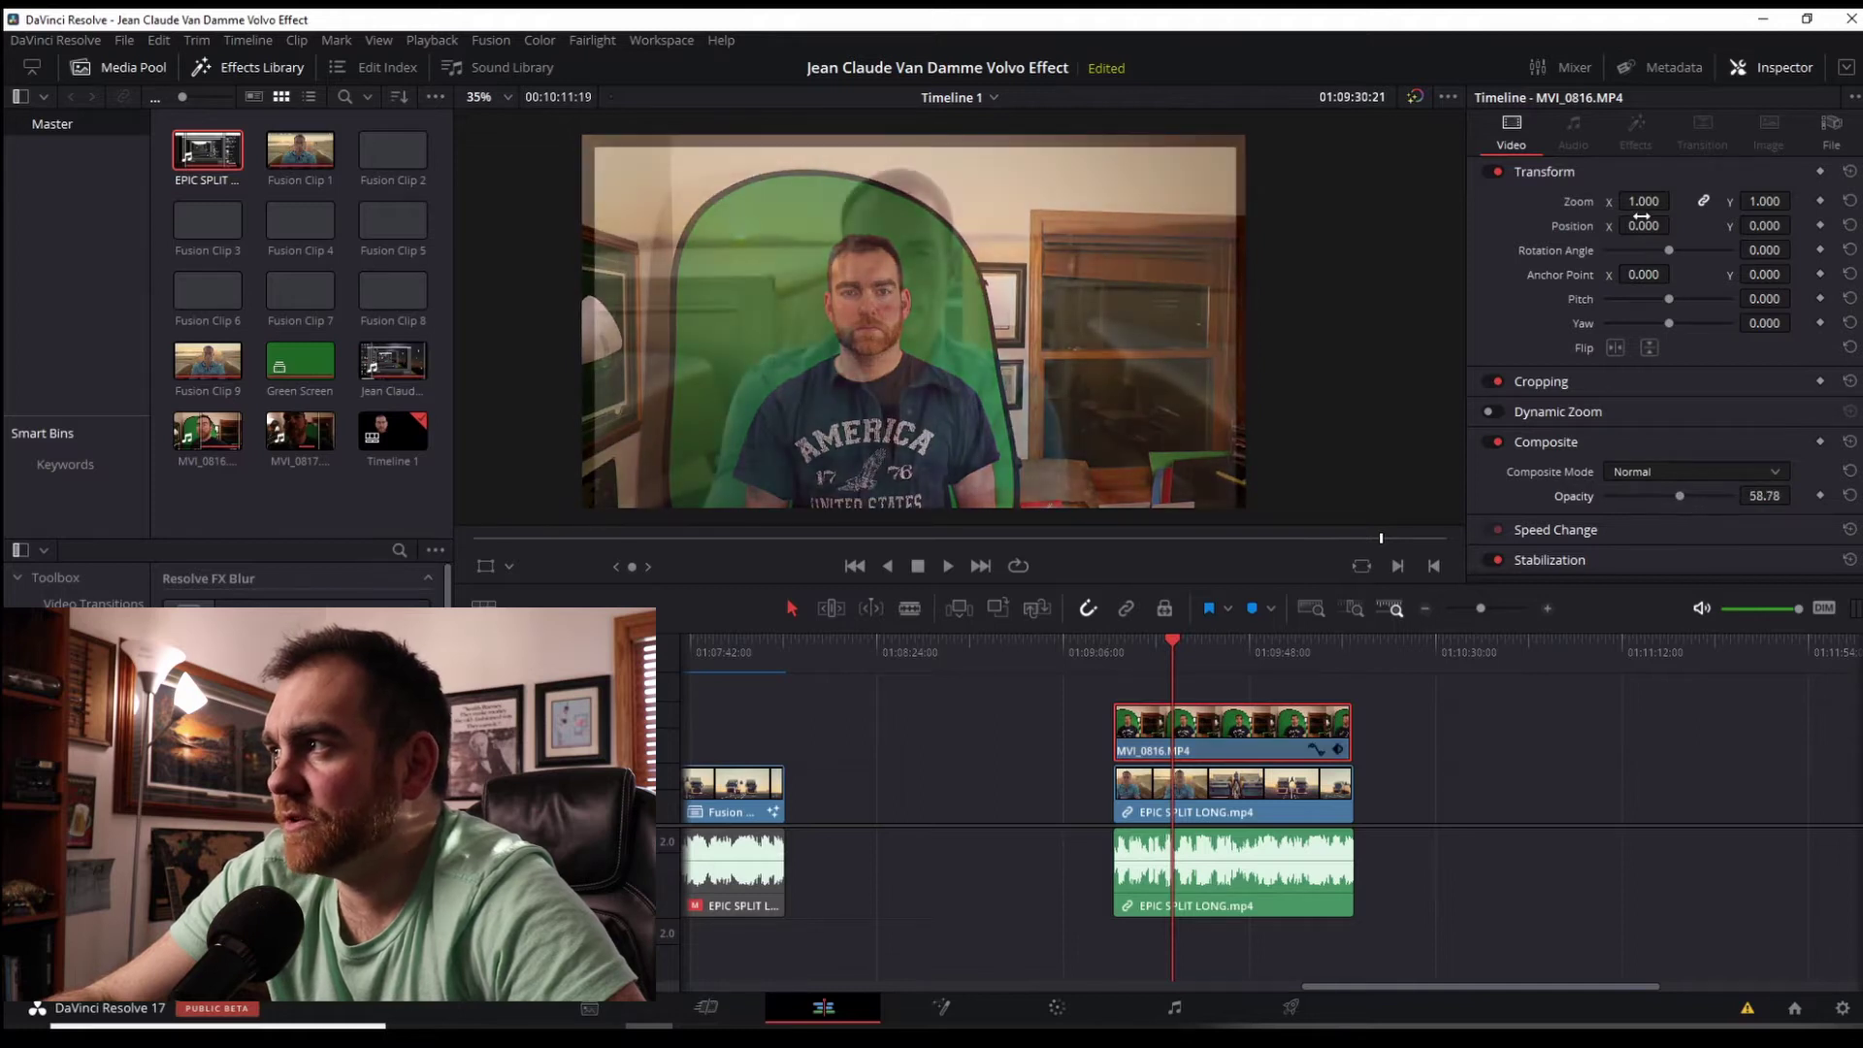
drag(1650, 226, 1781, 225)
mouse_move(1630, 200)
mouse_down()
mouse_move(1669, 254)
mouse_move(1636, 225)
mouse_up()
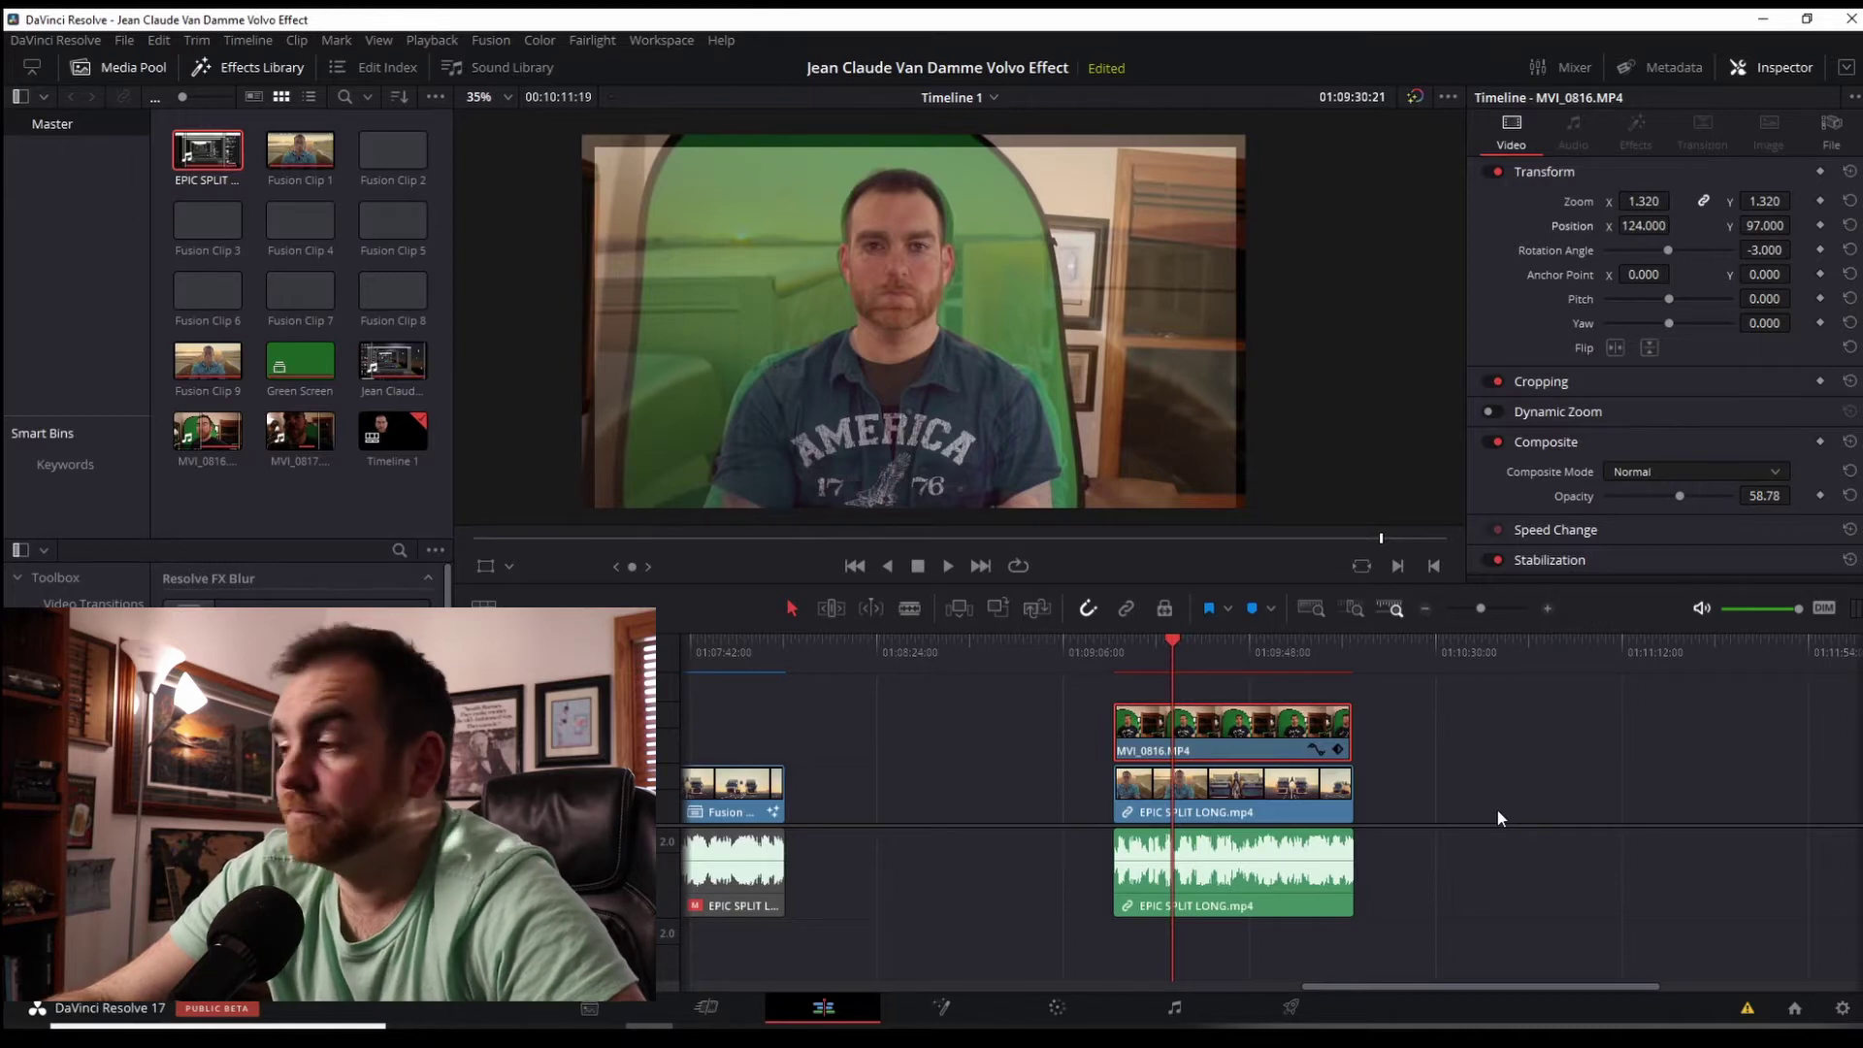
- Reset MVI_0816's opacity to 100 and select both stacked clips
click(1498, 811)
double_click(1684, 496)
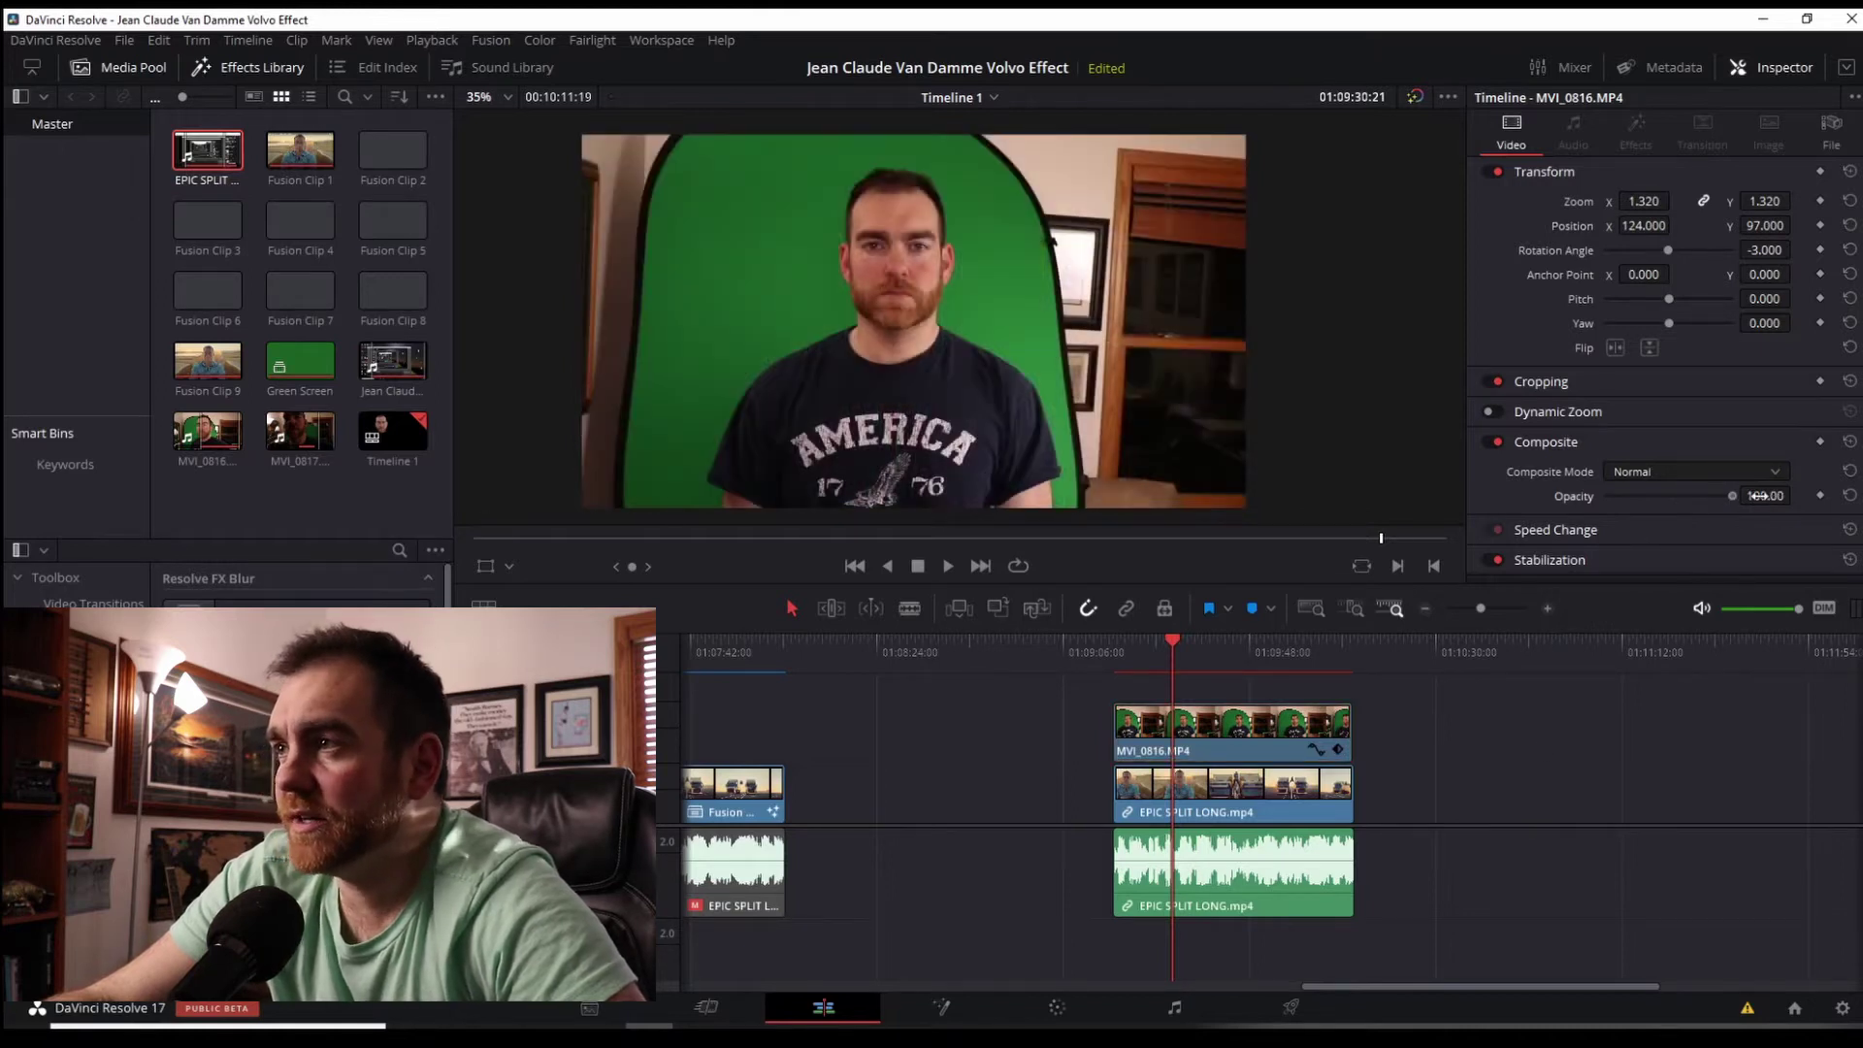
drag(1441, 726, 1290, 807)
- Combine the two selected clips into a new Fusion clip and open it in Fusion
right_click(1291, 728)
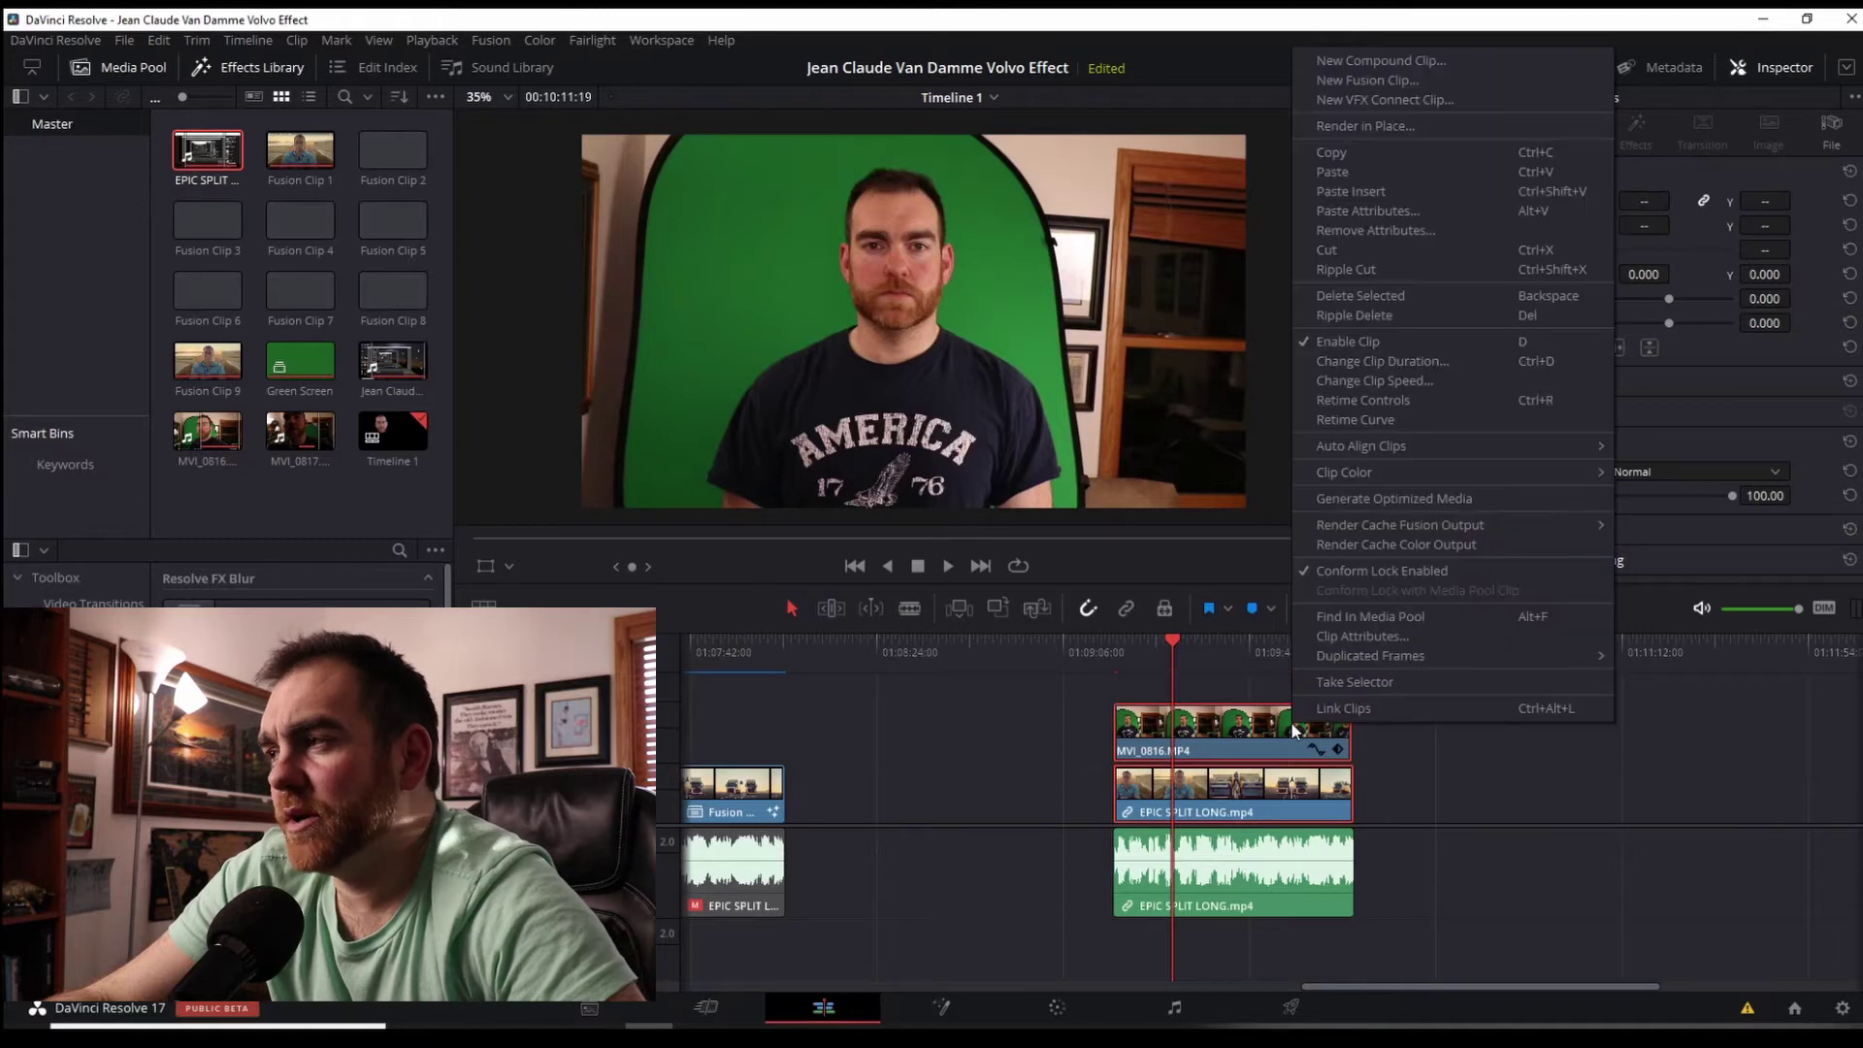
click(1442, 79)
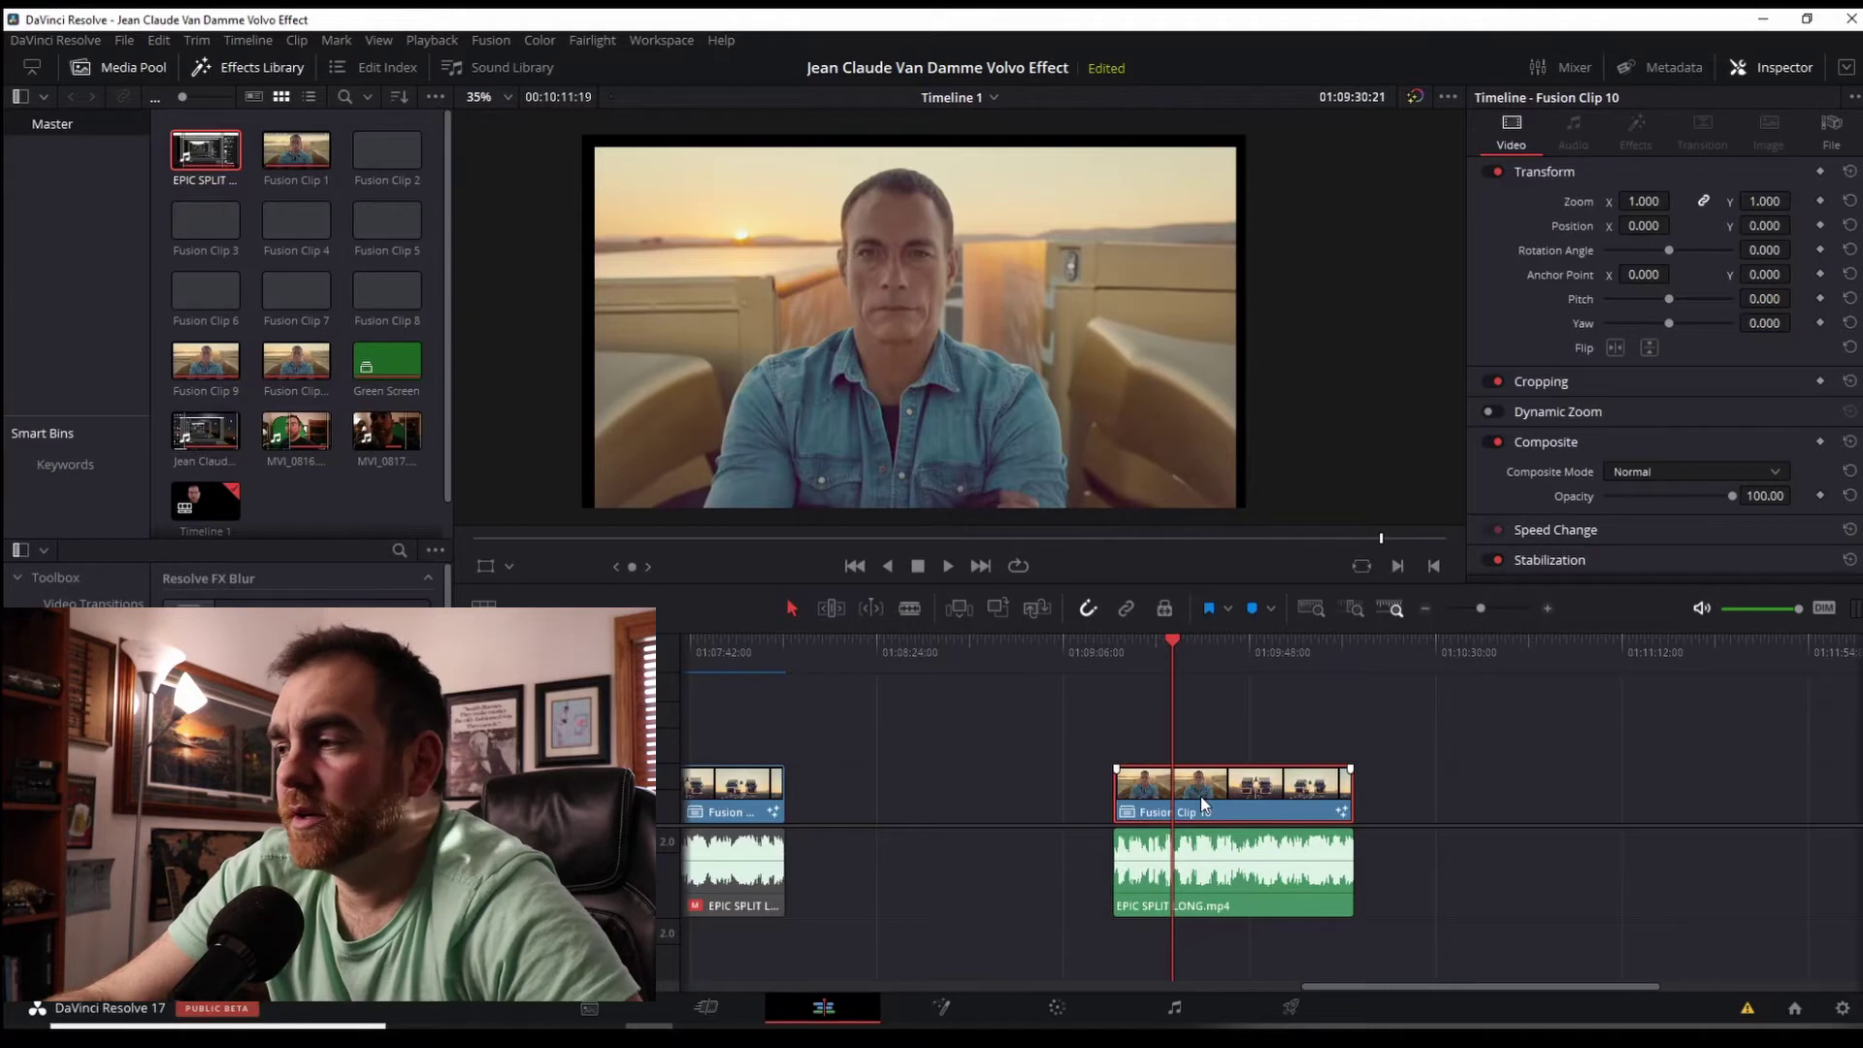
click(949, 1004)
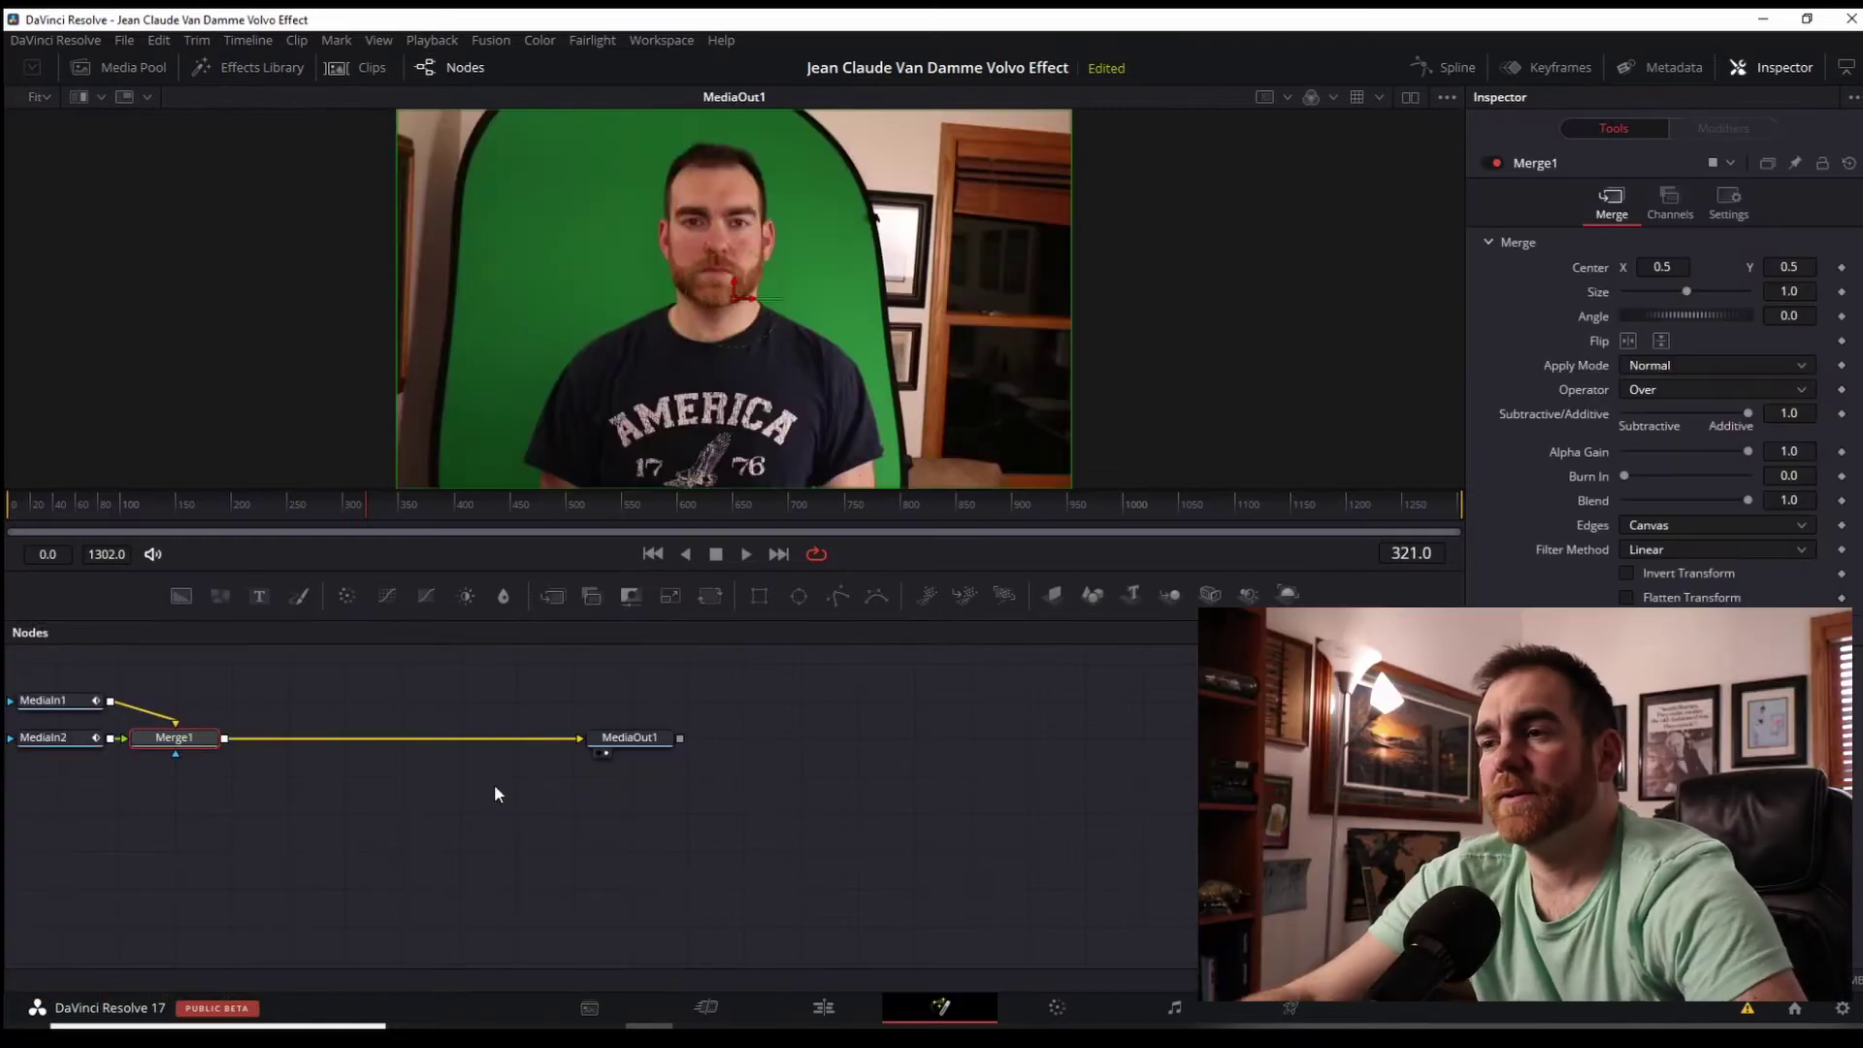
- Line MediaIn1 up above Merge1 and rename it 'jean'
drag(555, 874, 957, 886)
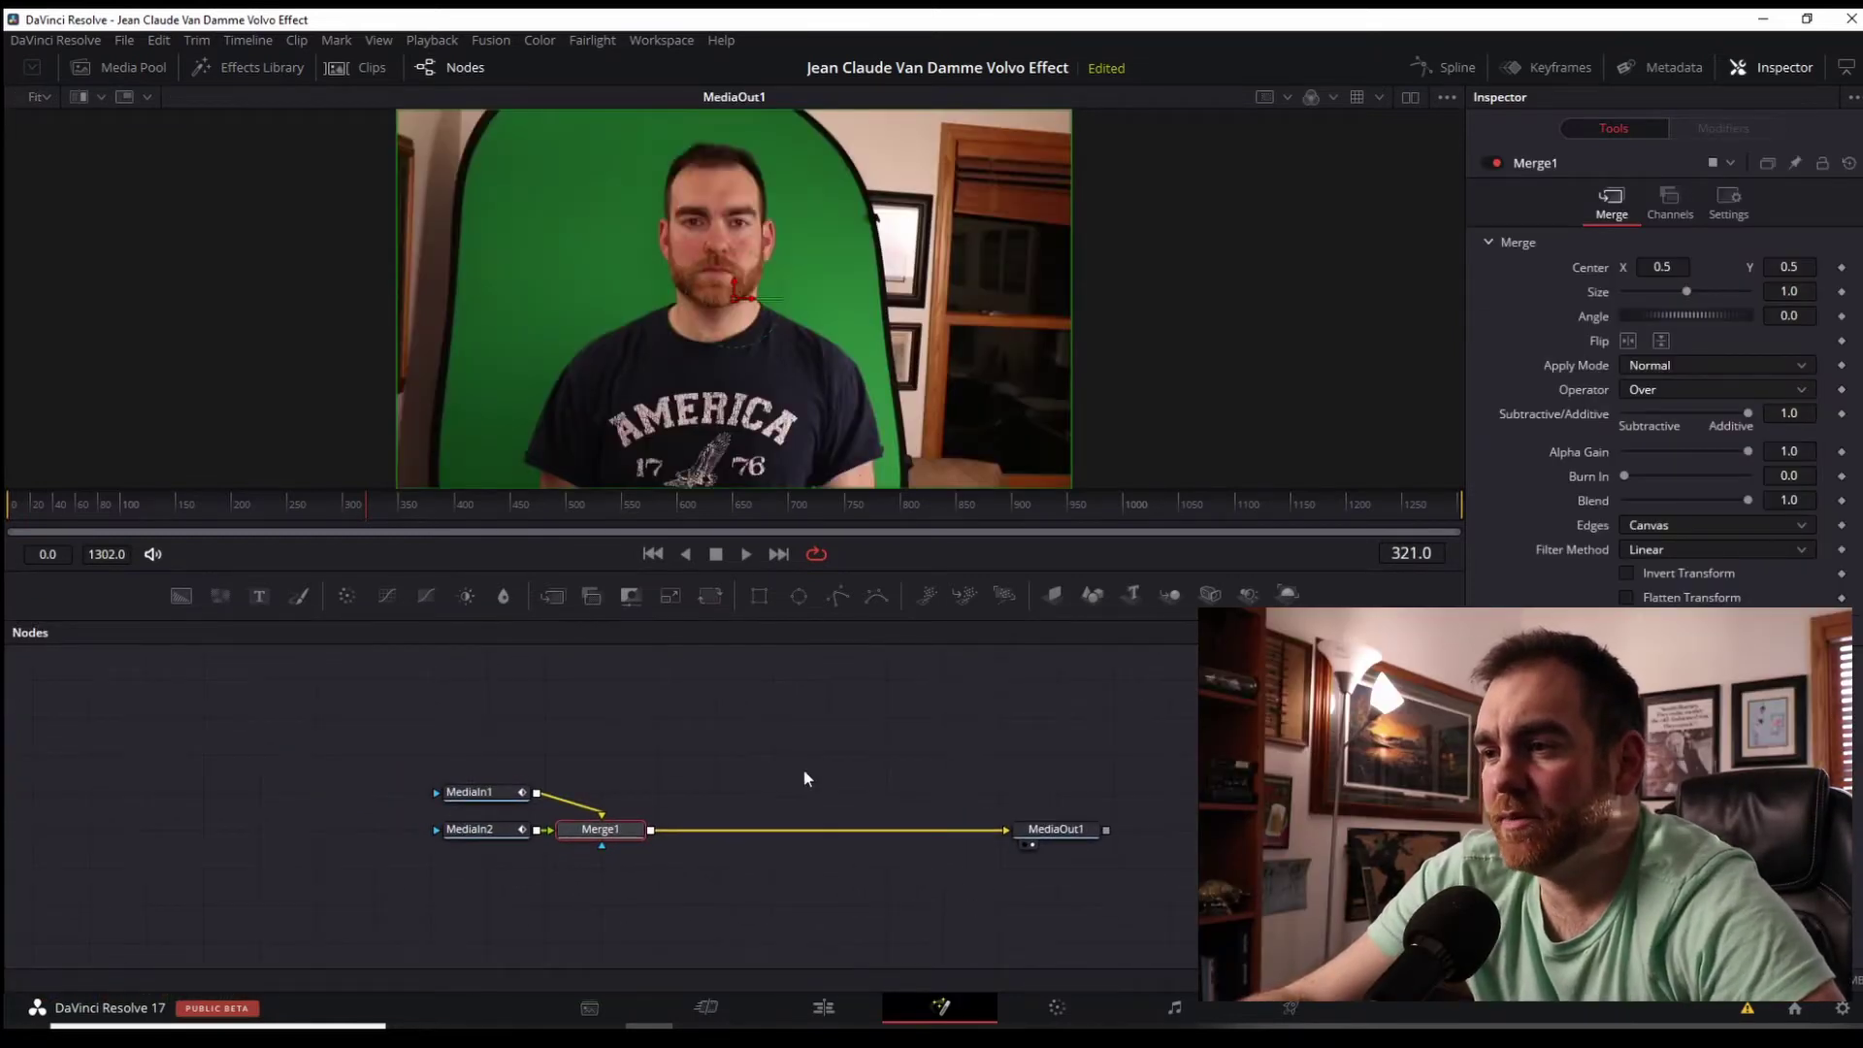
drag(483, 789, 585, 755)
drag(494, 831, 391, 832)
drag(597, 749, 621, 738)
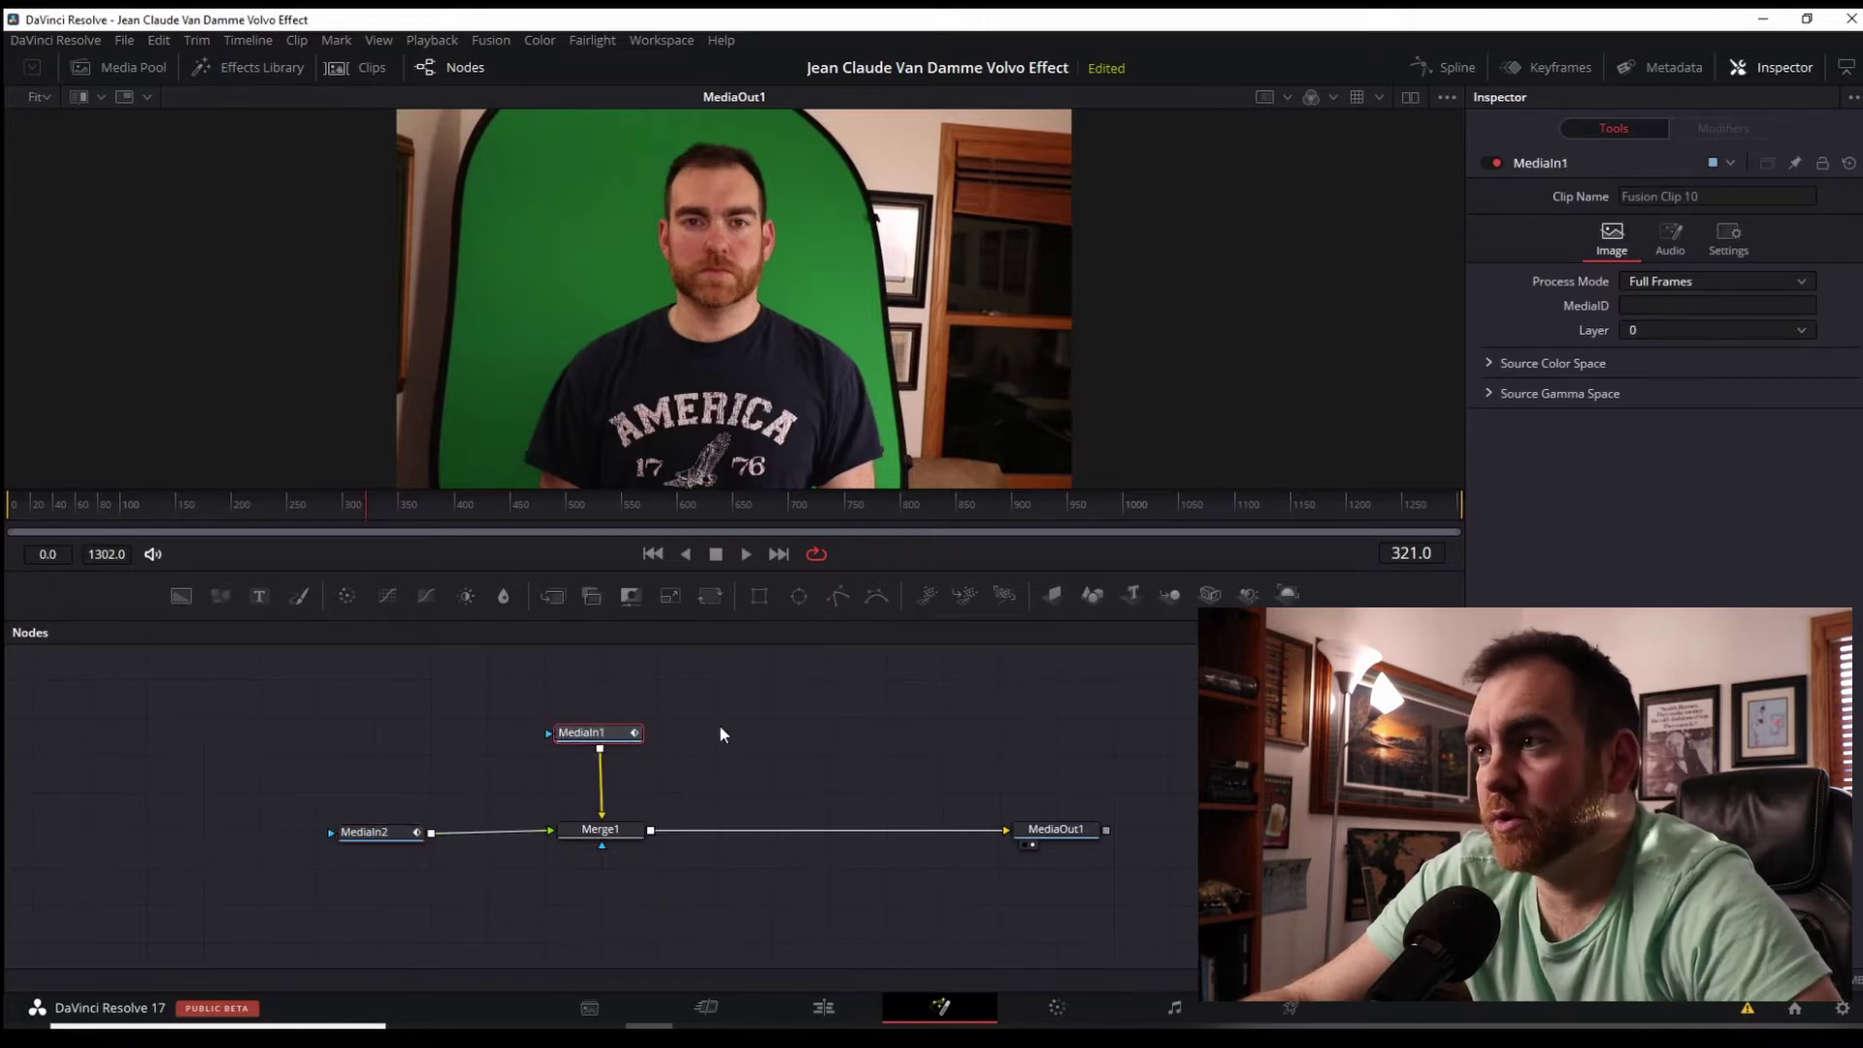
key(1)
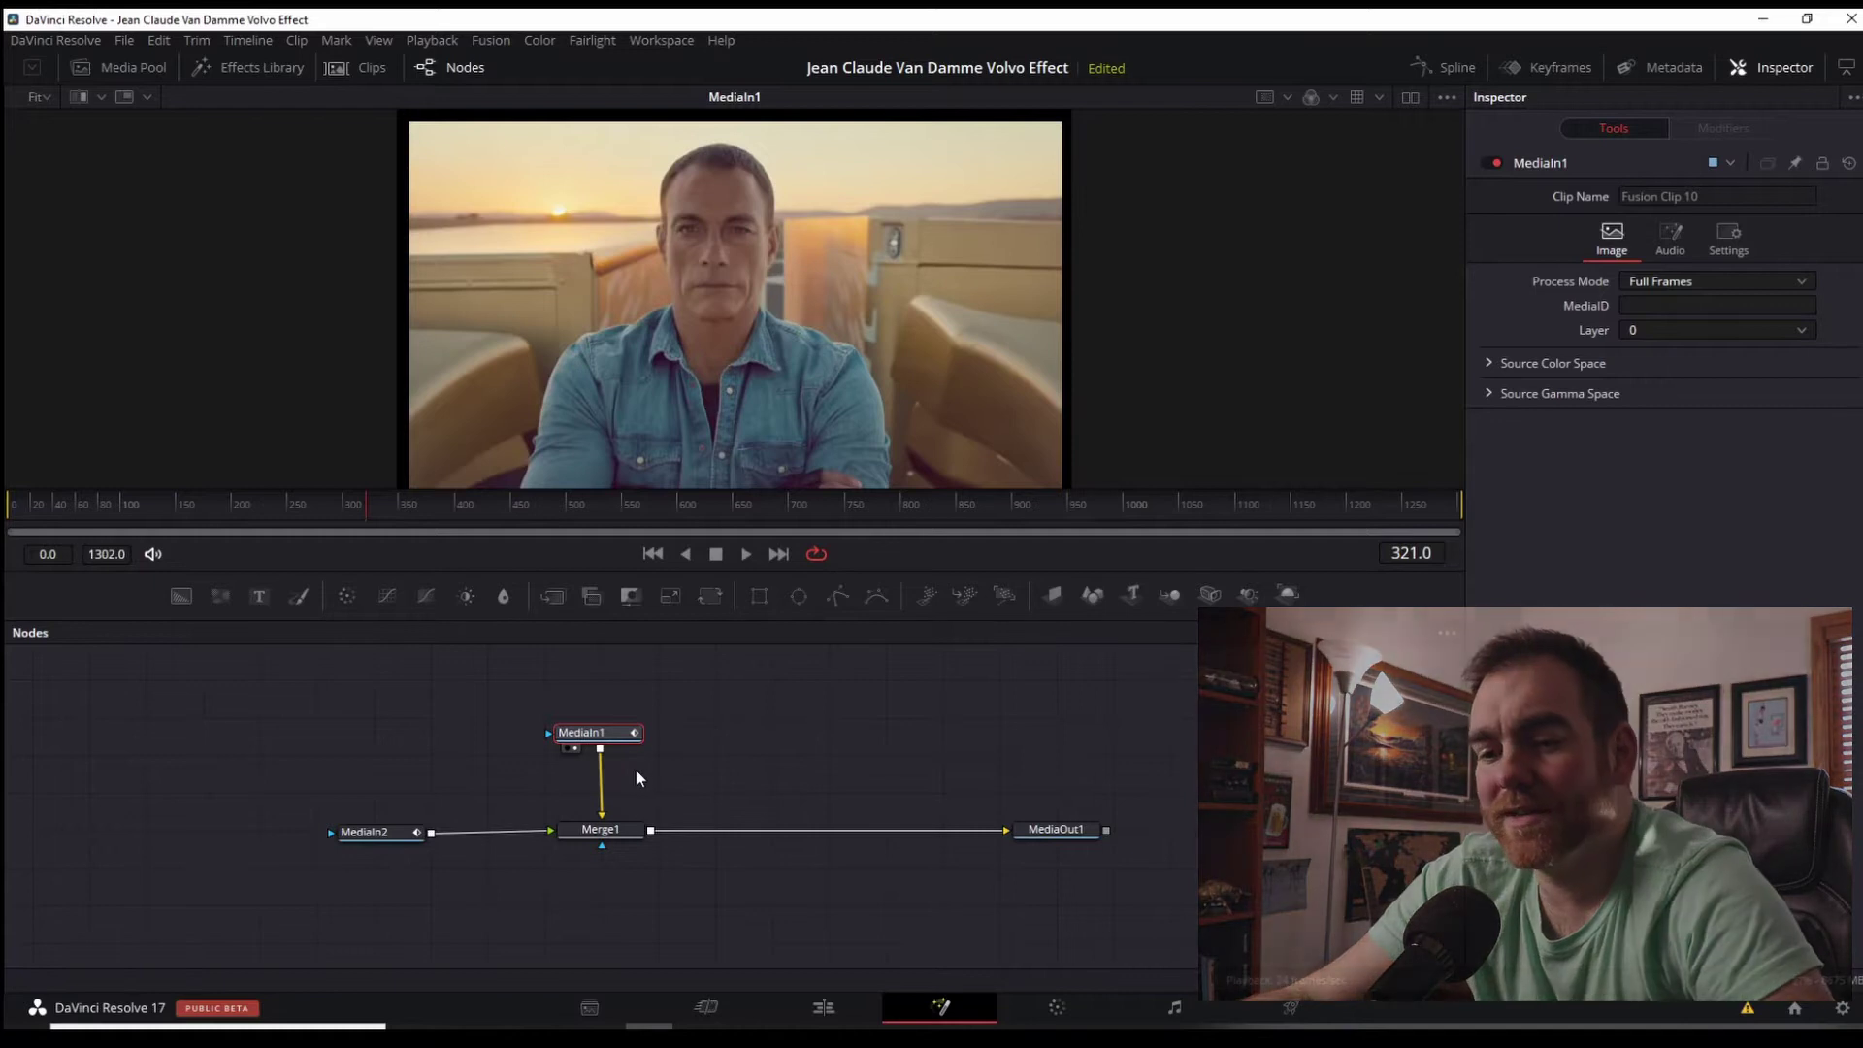
key(F2)
text(jean)
key(Return)
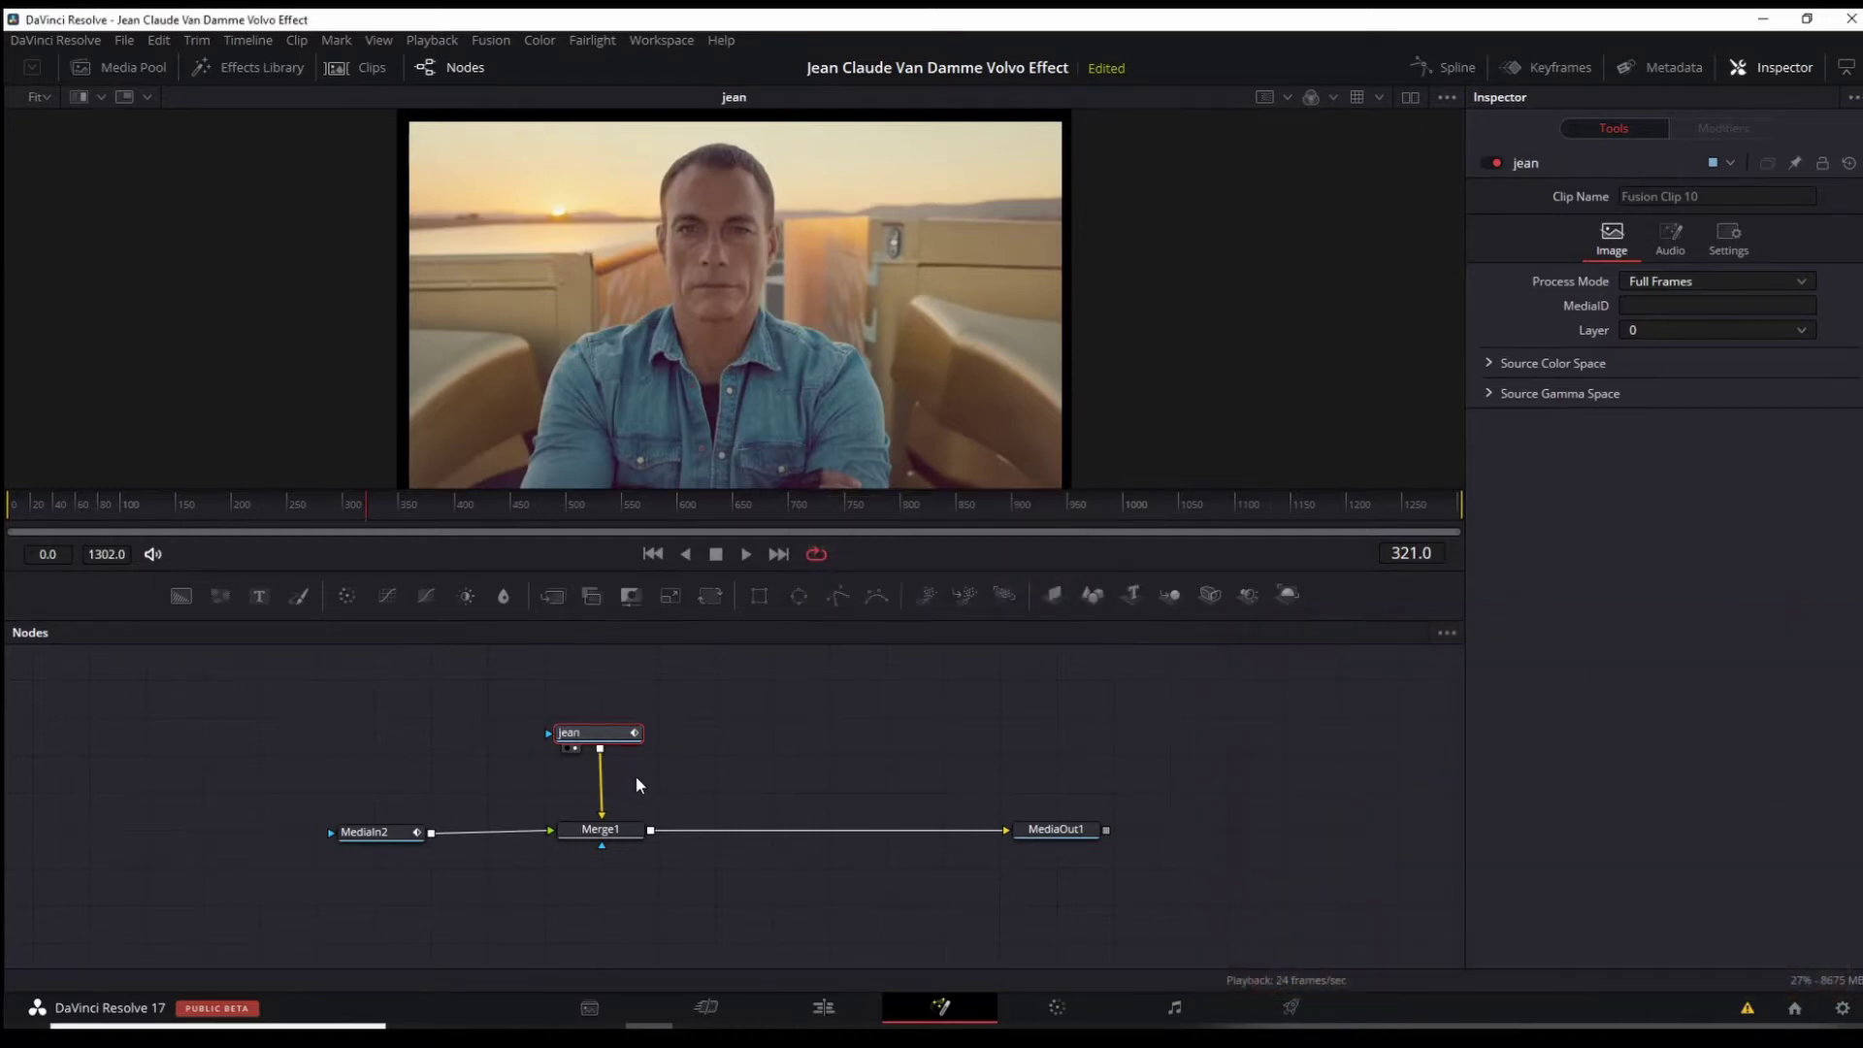
- Rename the green-screen MediaIn2 node to 'me'
click(379, 833)
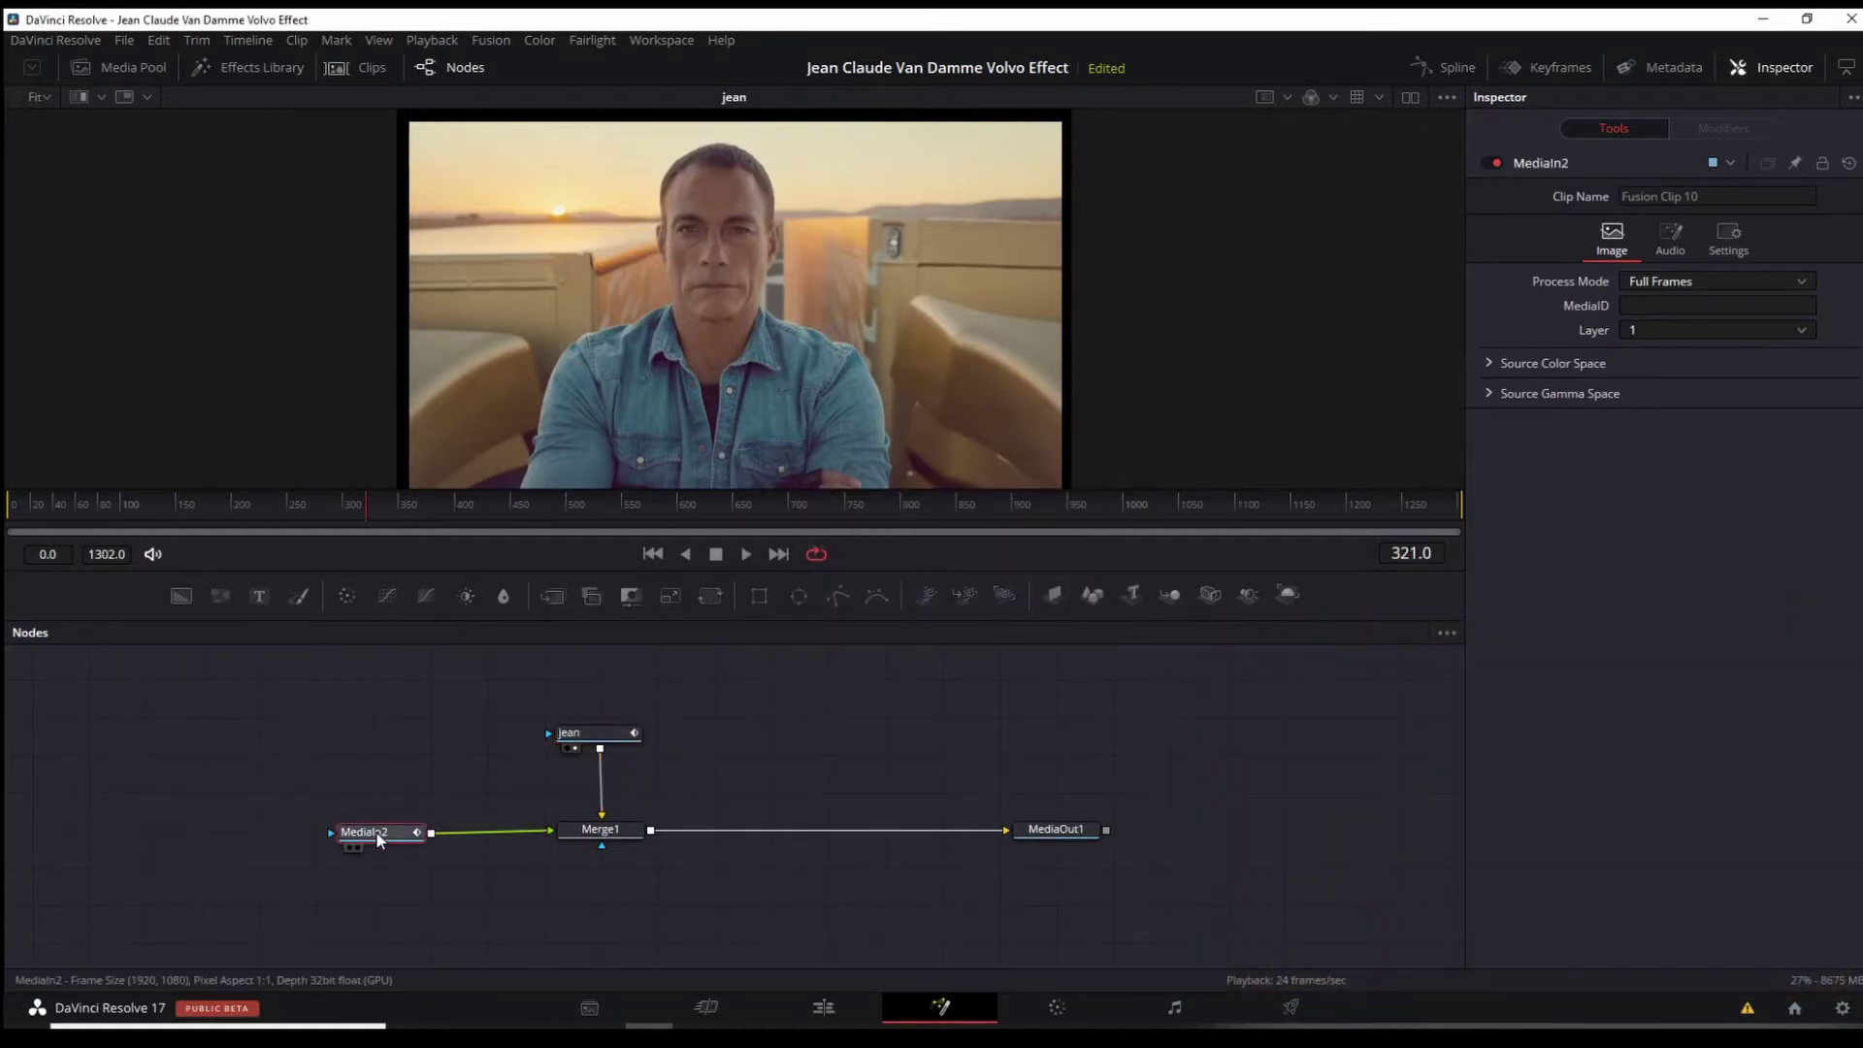
key(1)
key(F2)
text(me)
key(Return)
- Disconnect the me node from Merge1's foreground and move it aside
drag(714, 901, 1010, 877)
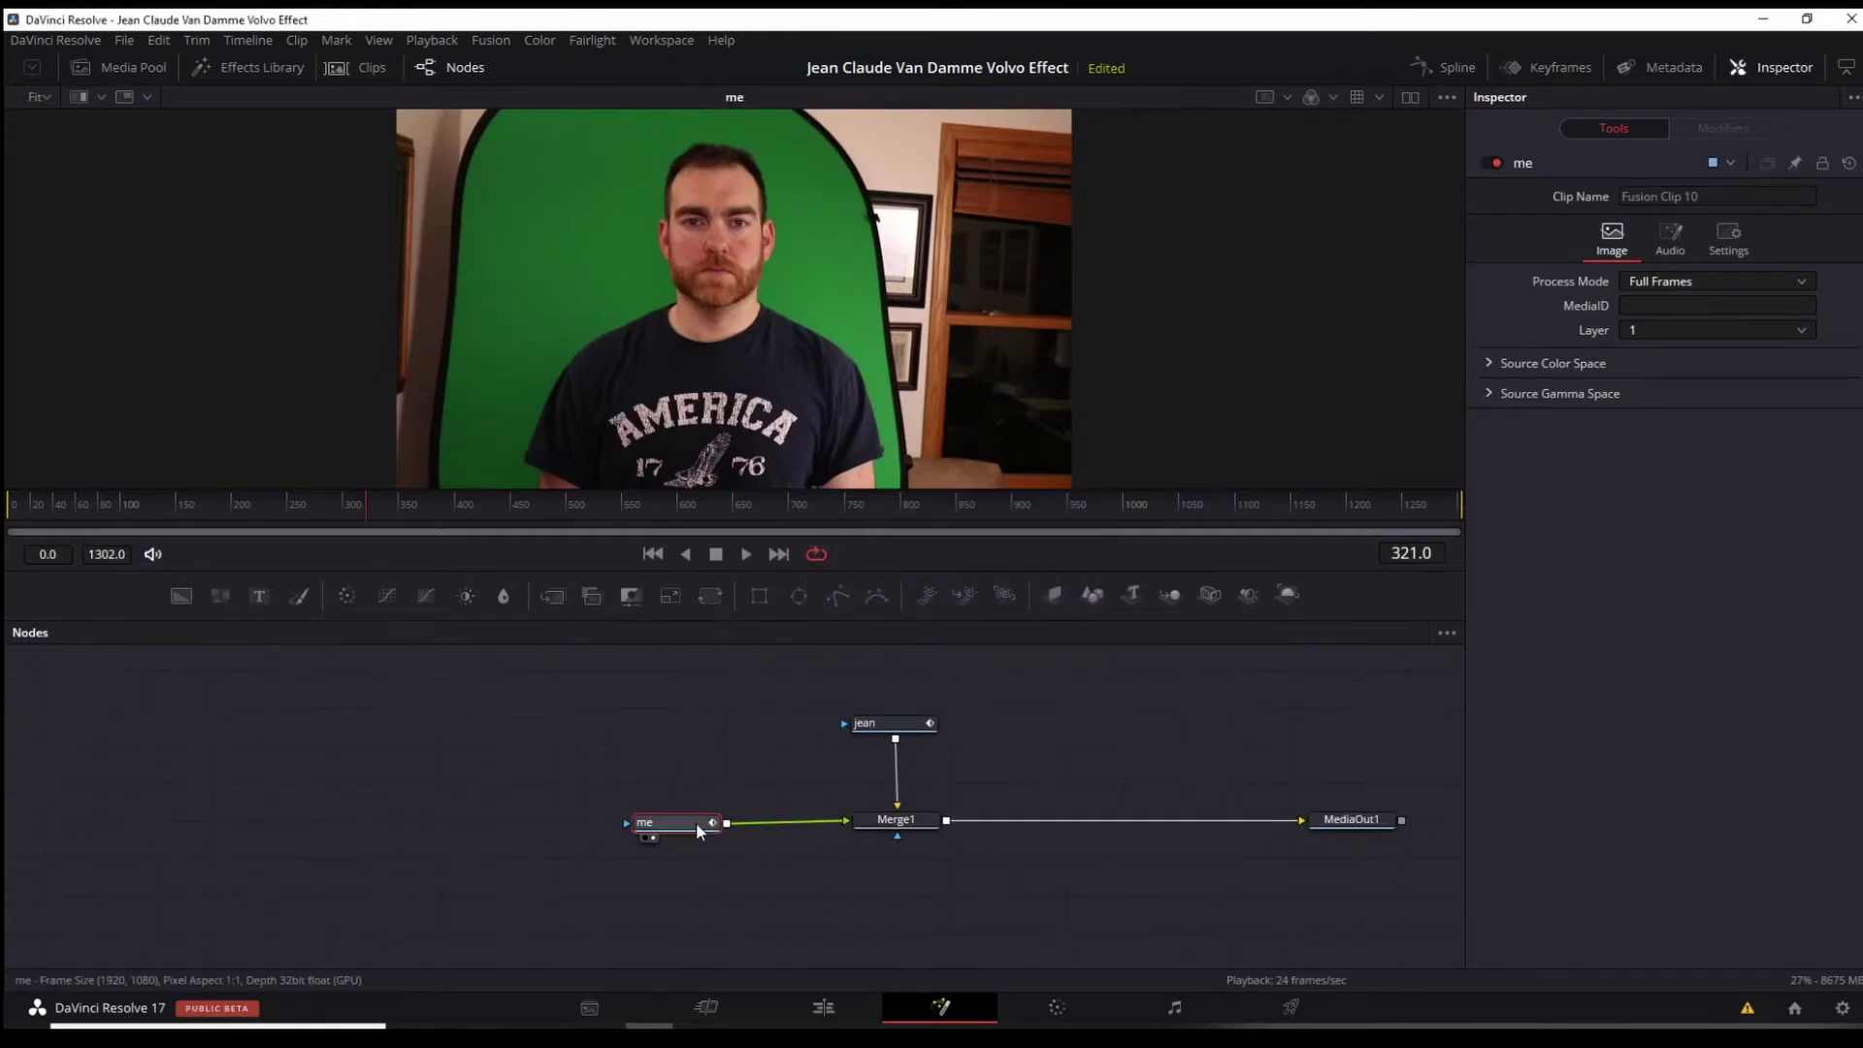
drag(695, 823, 370, 823)
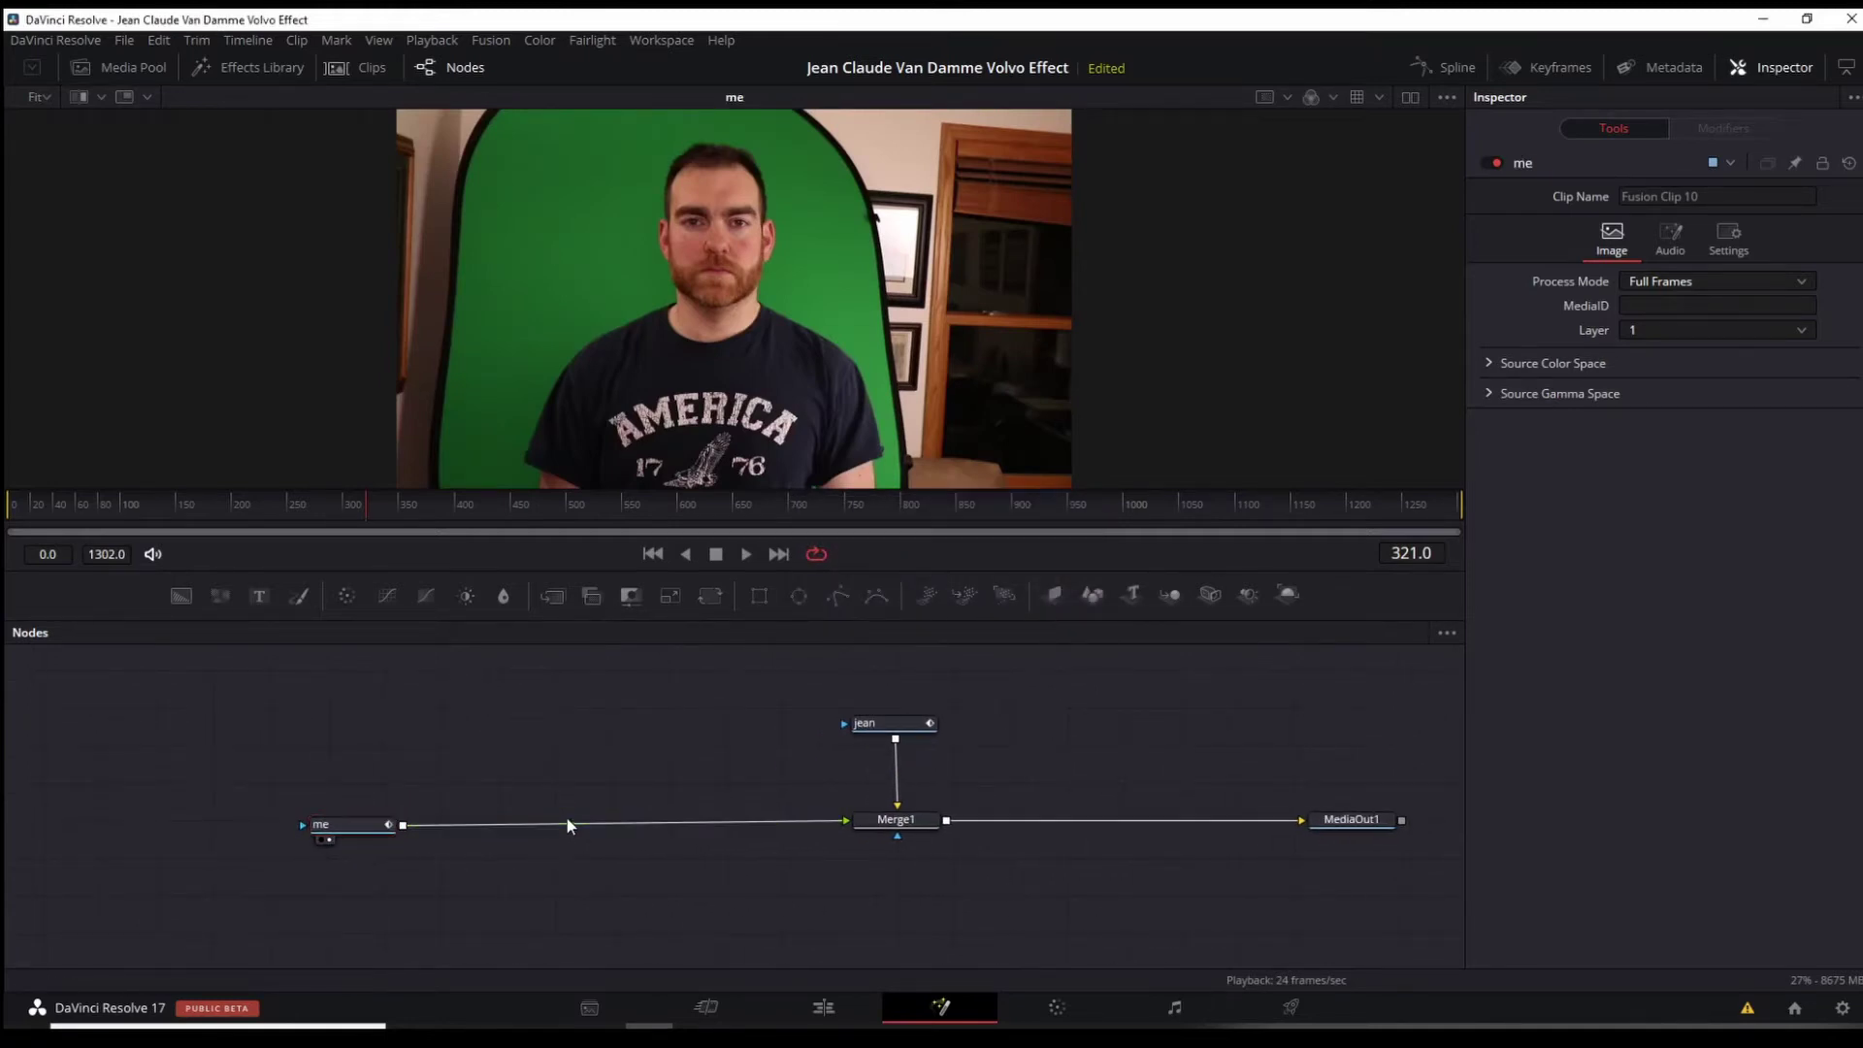
drag(567, 823, 662, 846)
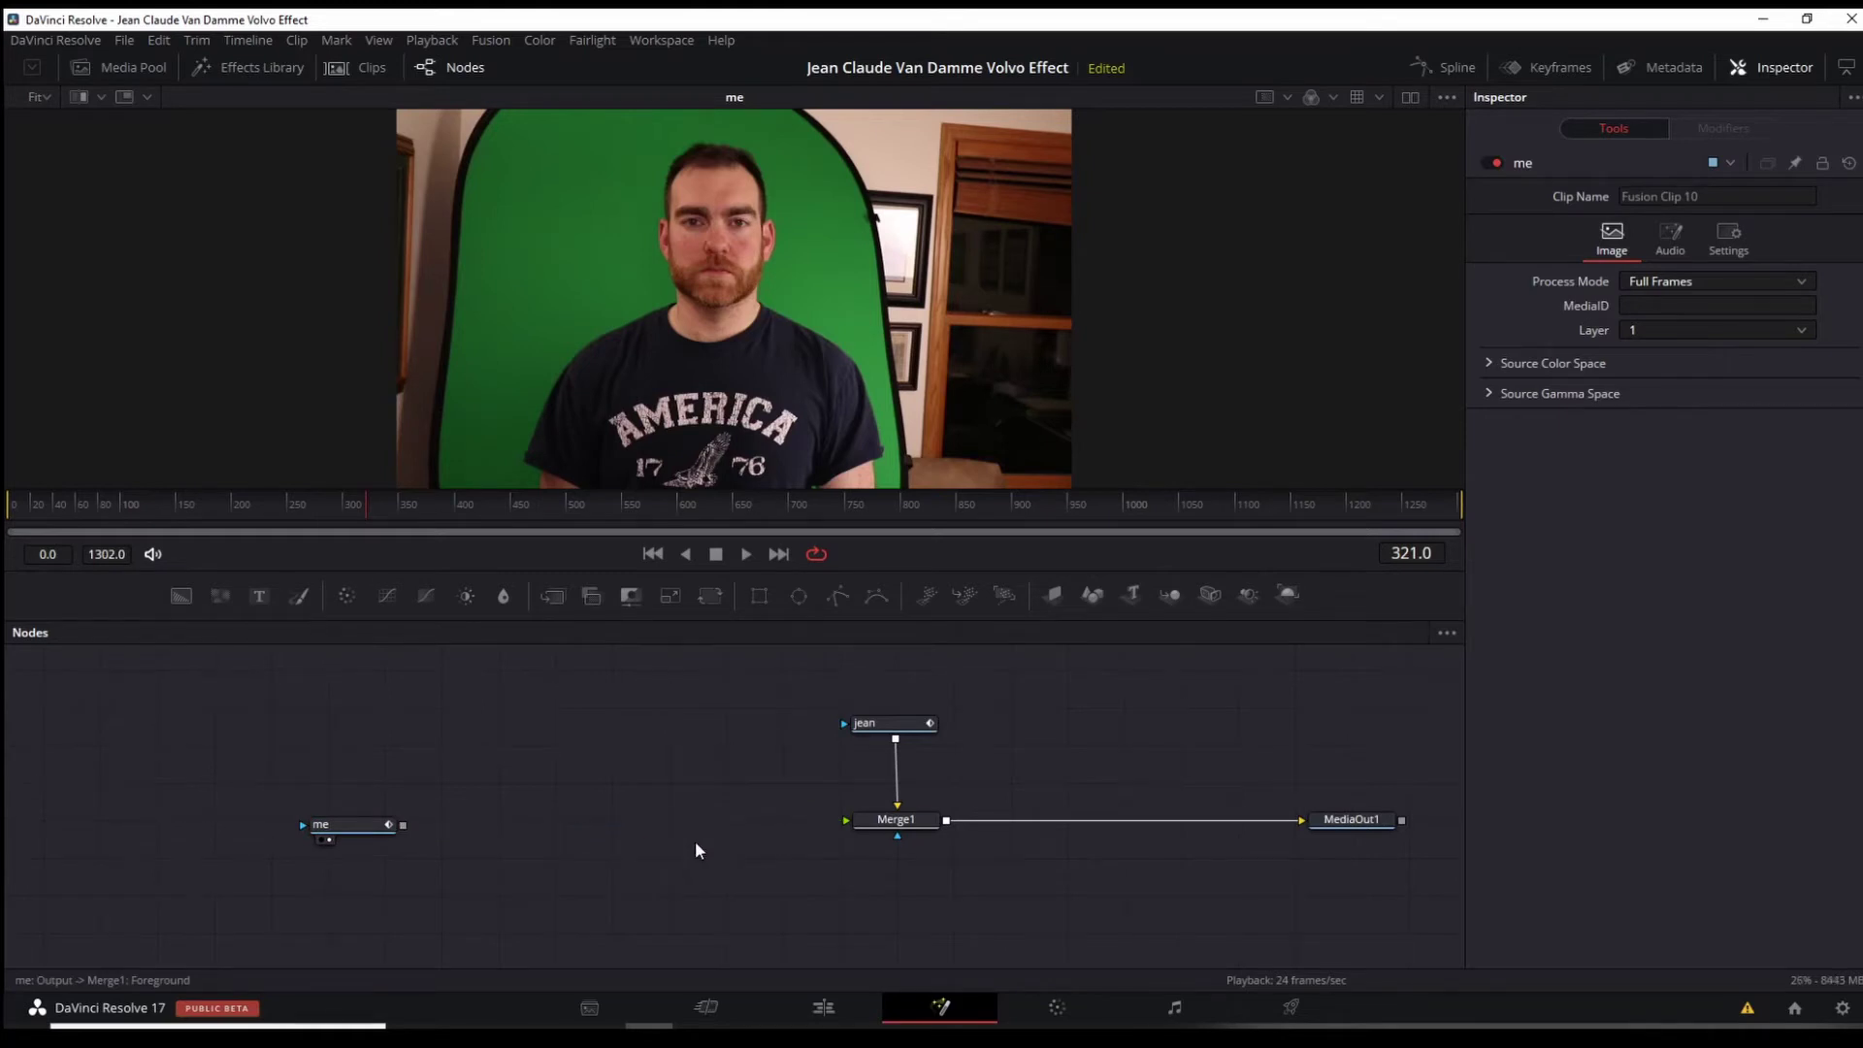
drag(368, 822, 260, 808)
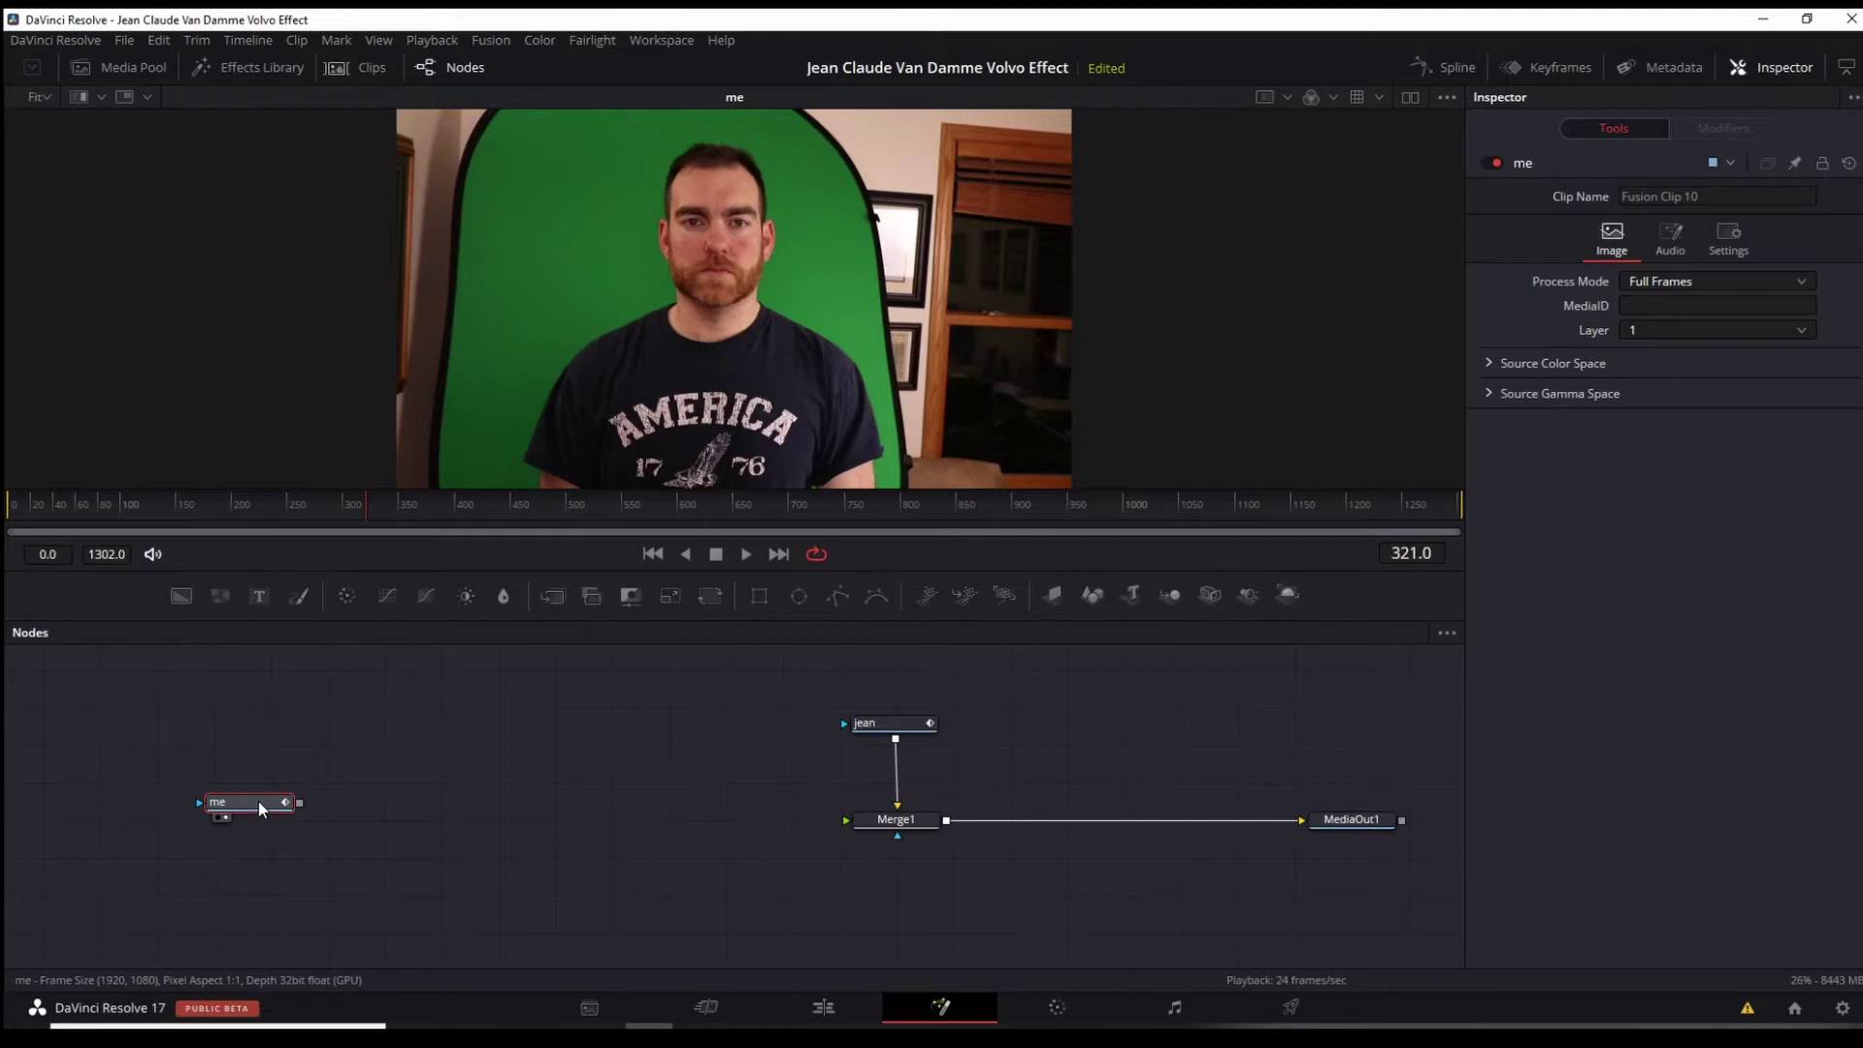
- Add a Delta Keyer after the me node and move DeltaKeyer1 to the right
key(shift+space)
text(tran)
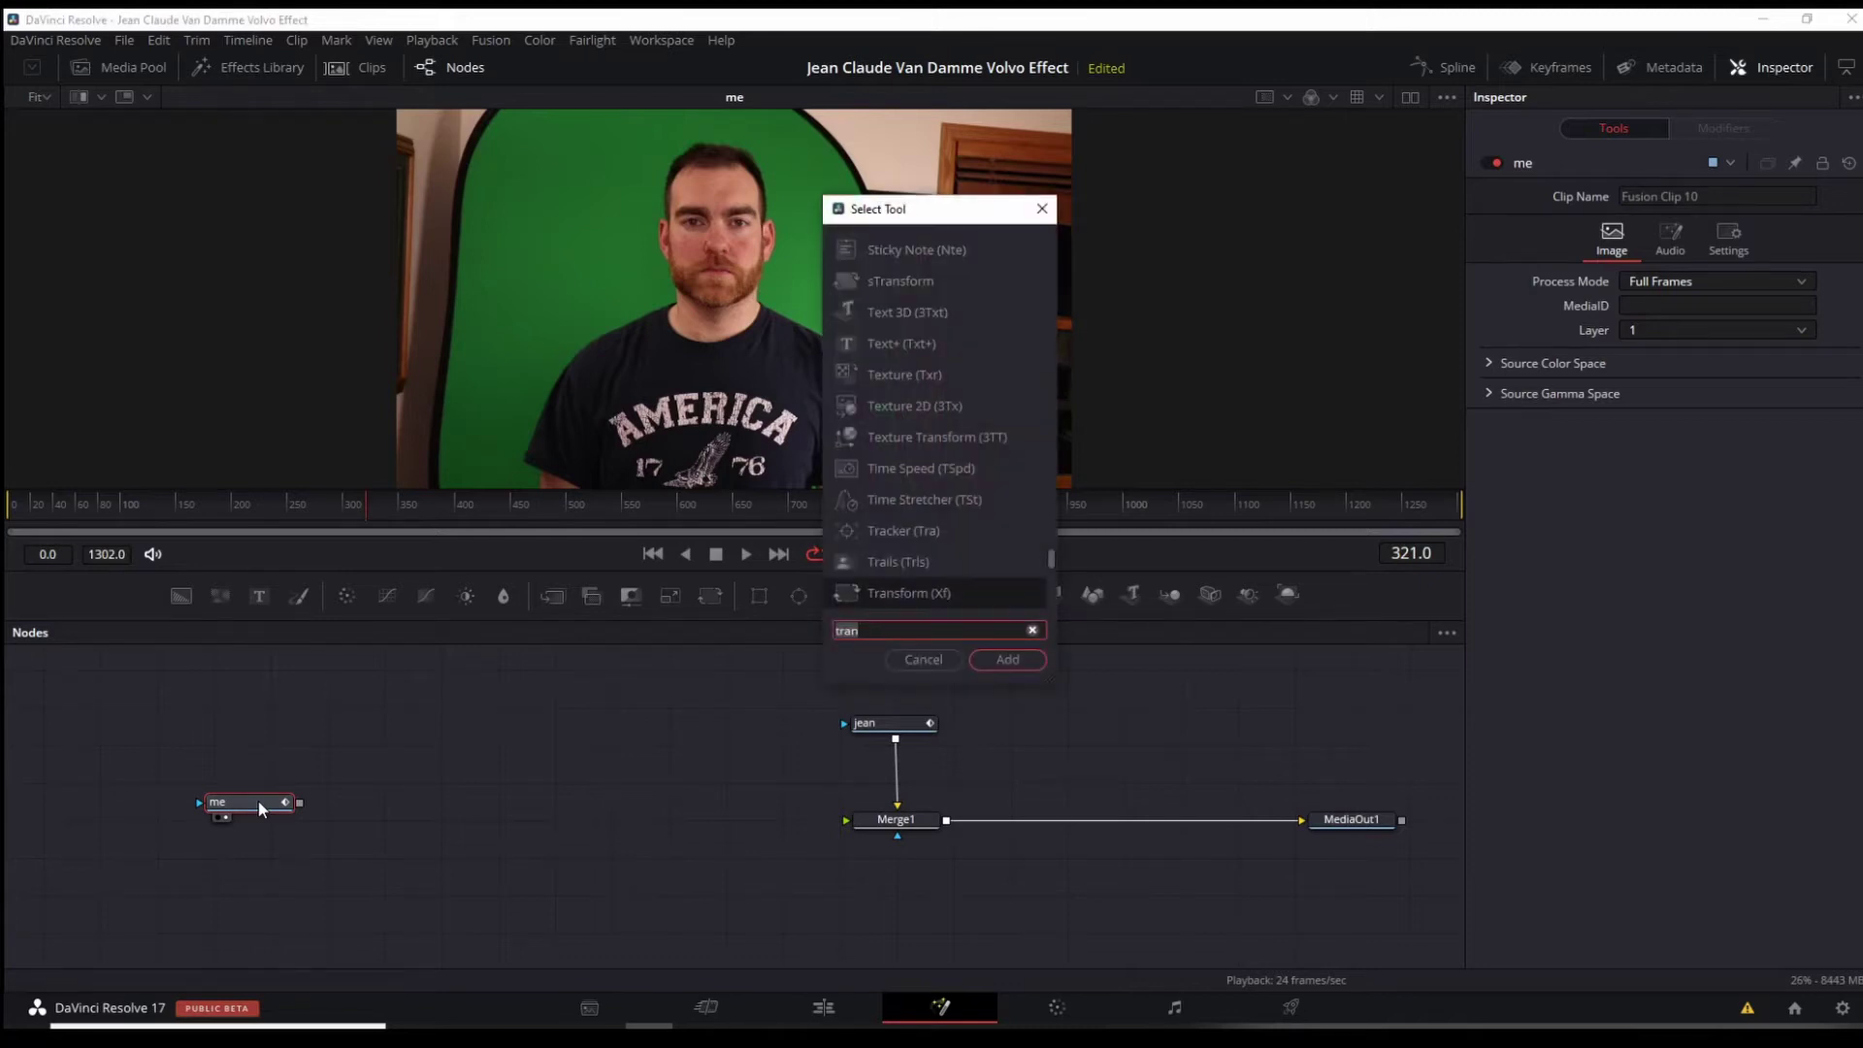
key(BackSpace)
key(BackSpace)
key(BackSpace)
key(BackSpace)
text(delta)
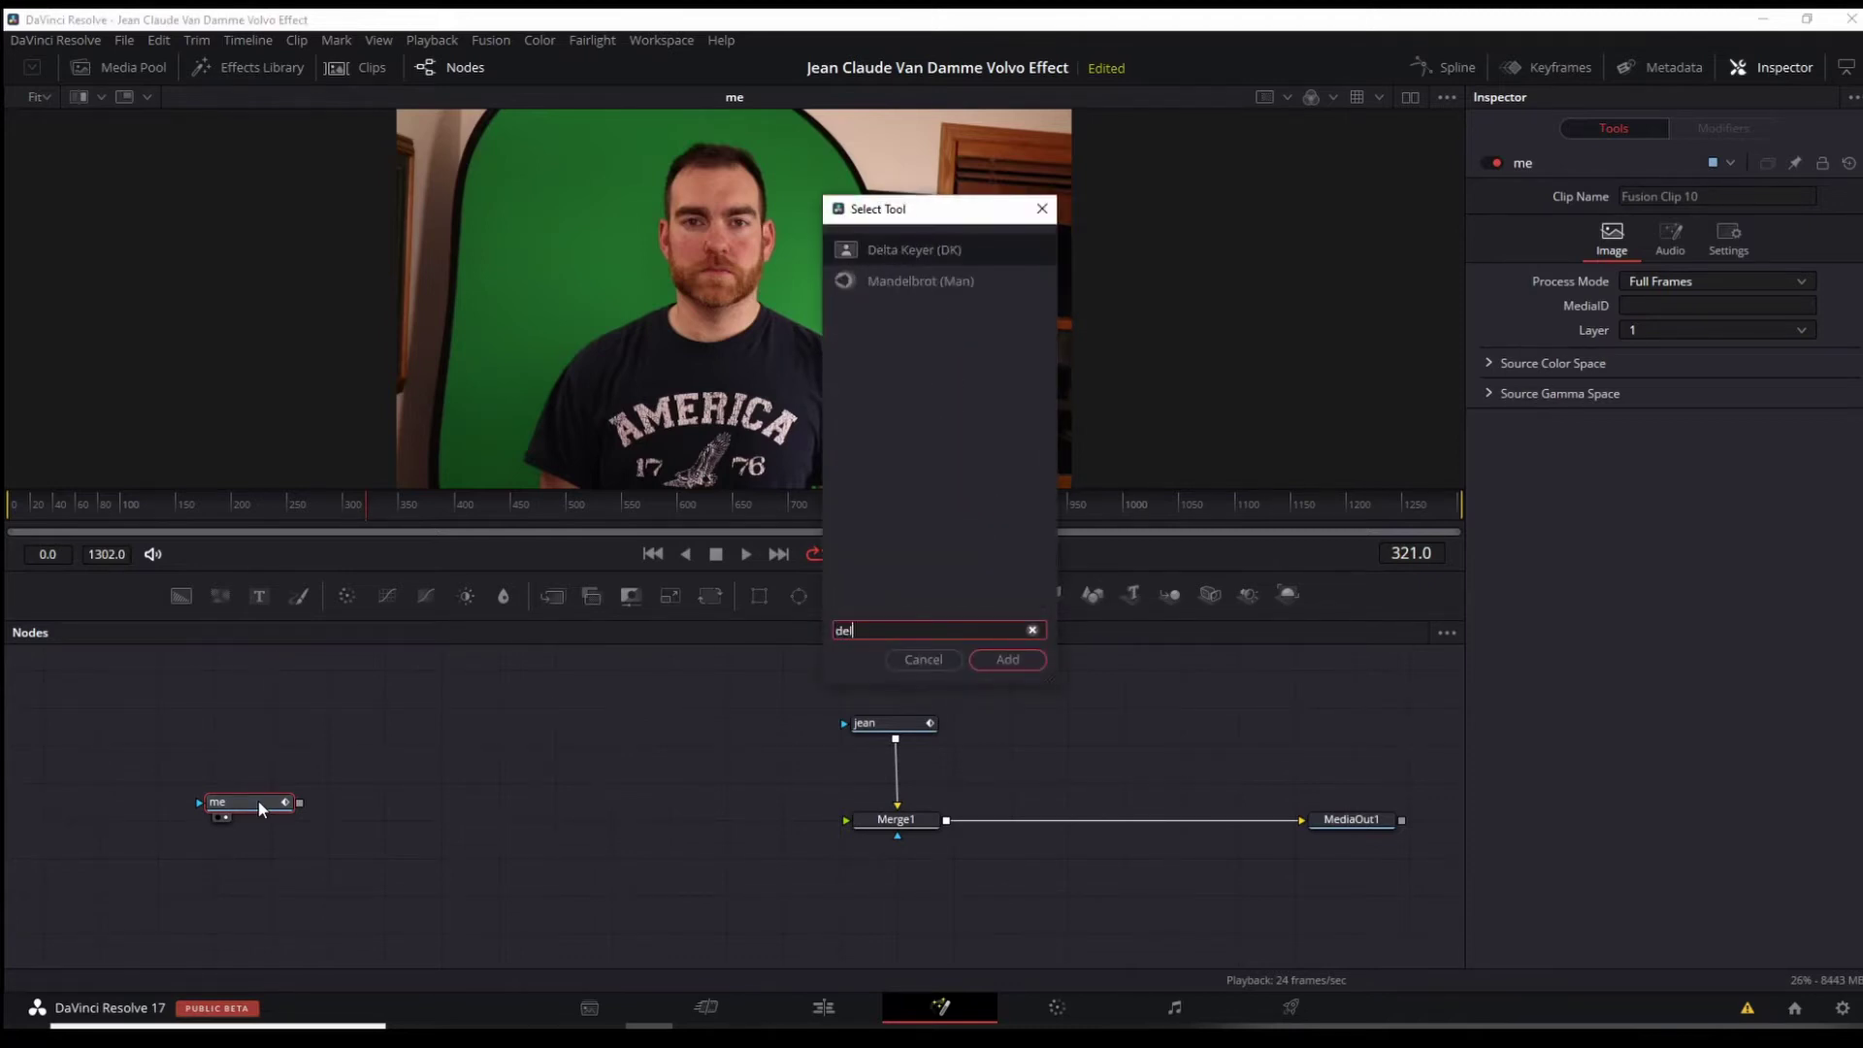
key(Return)
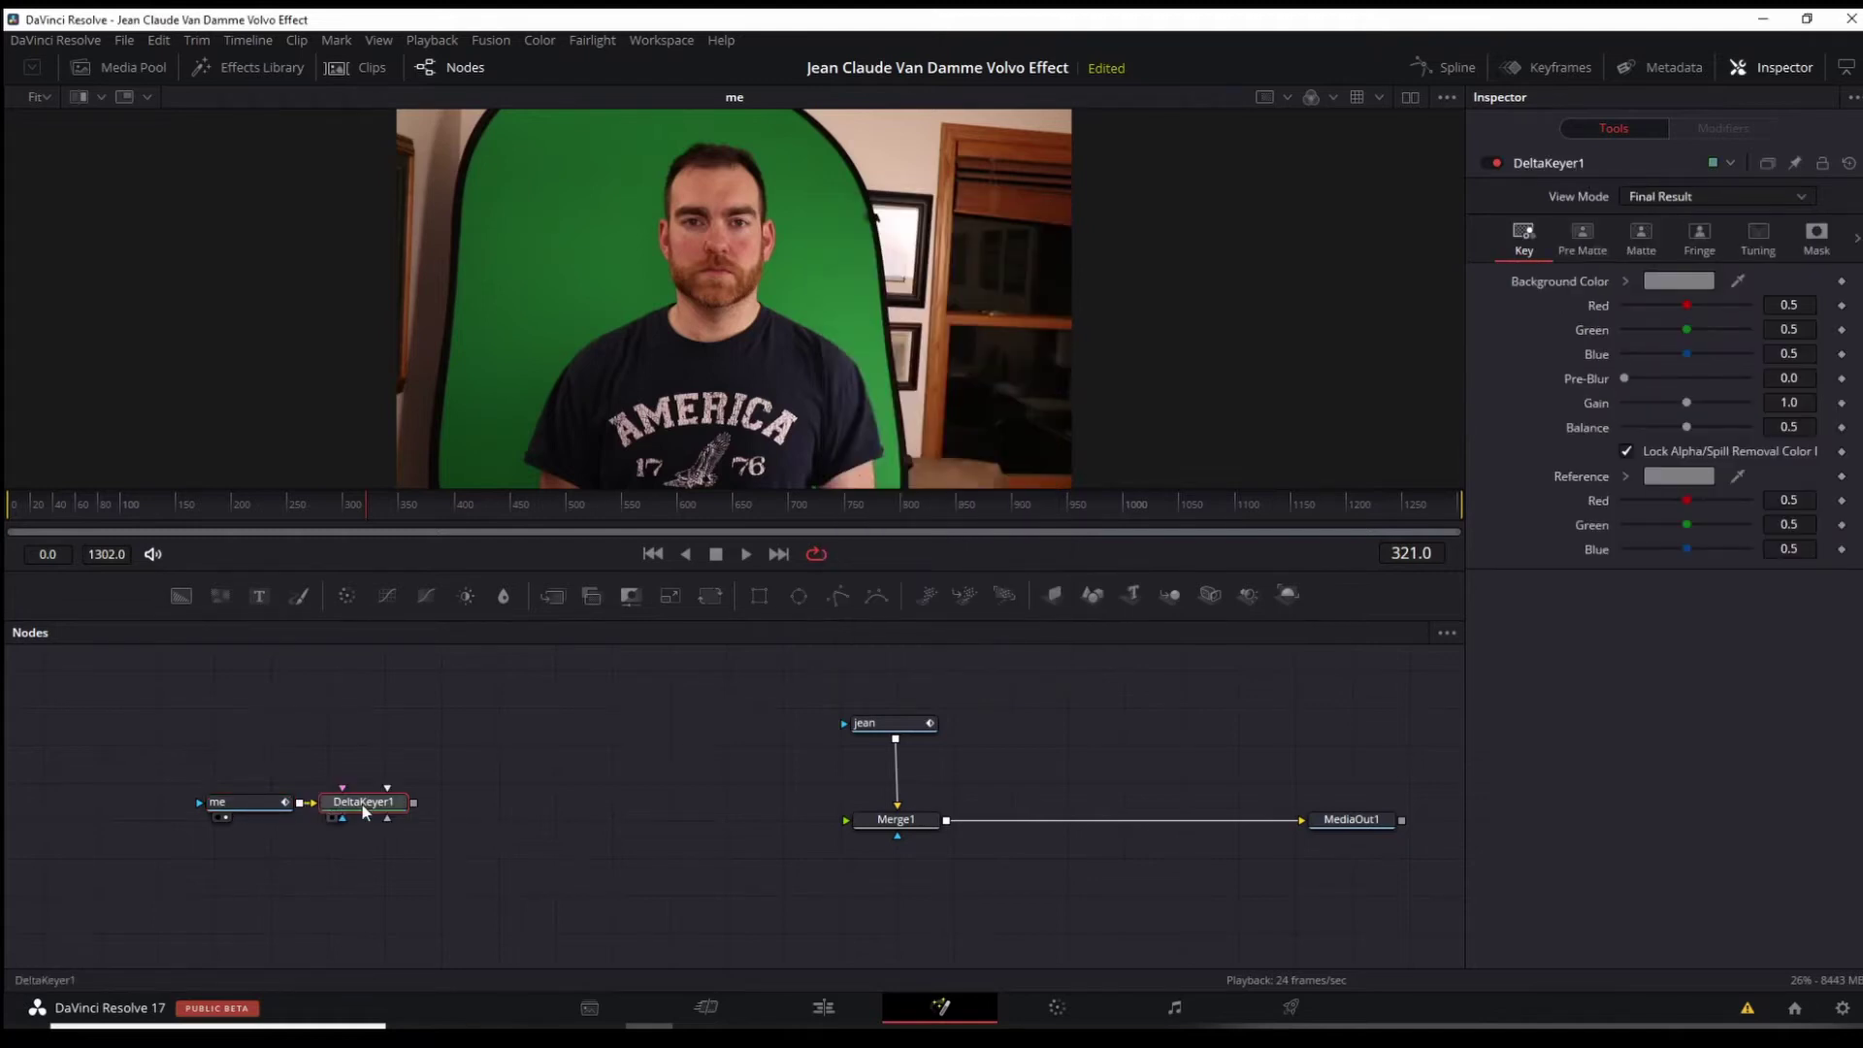
drag(363, 805, 548, 803)
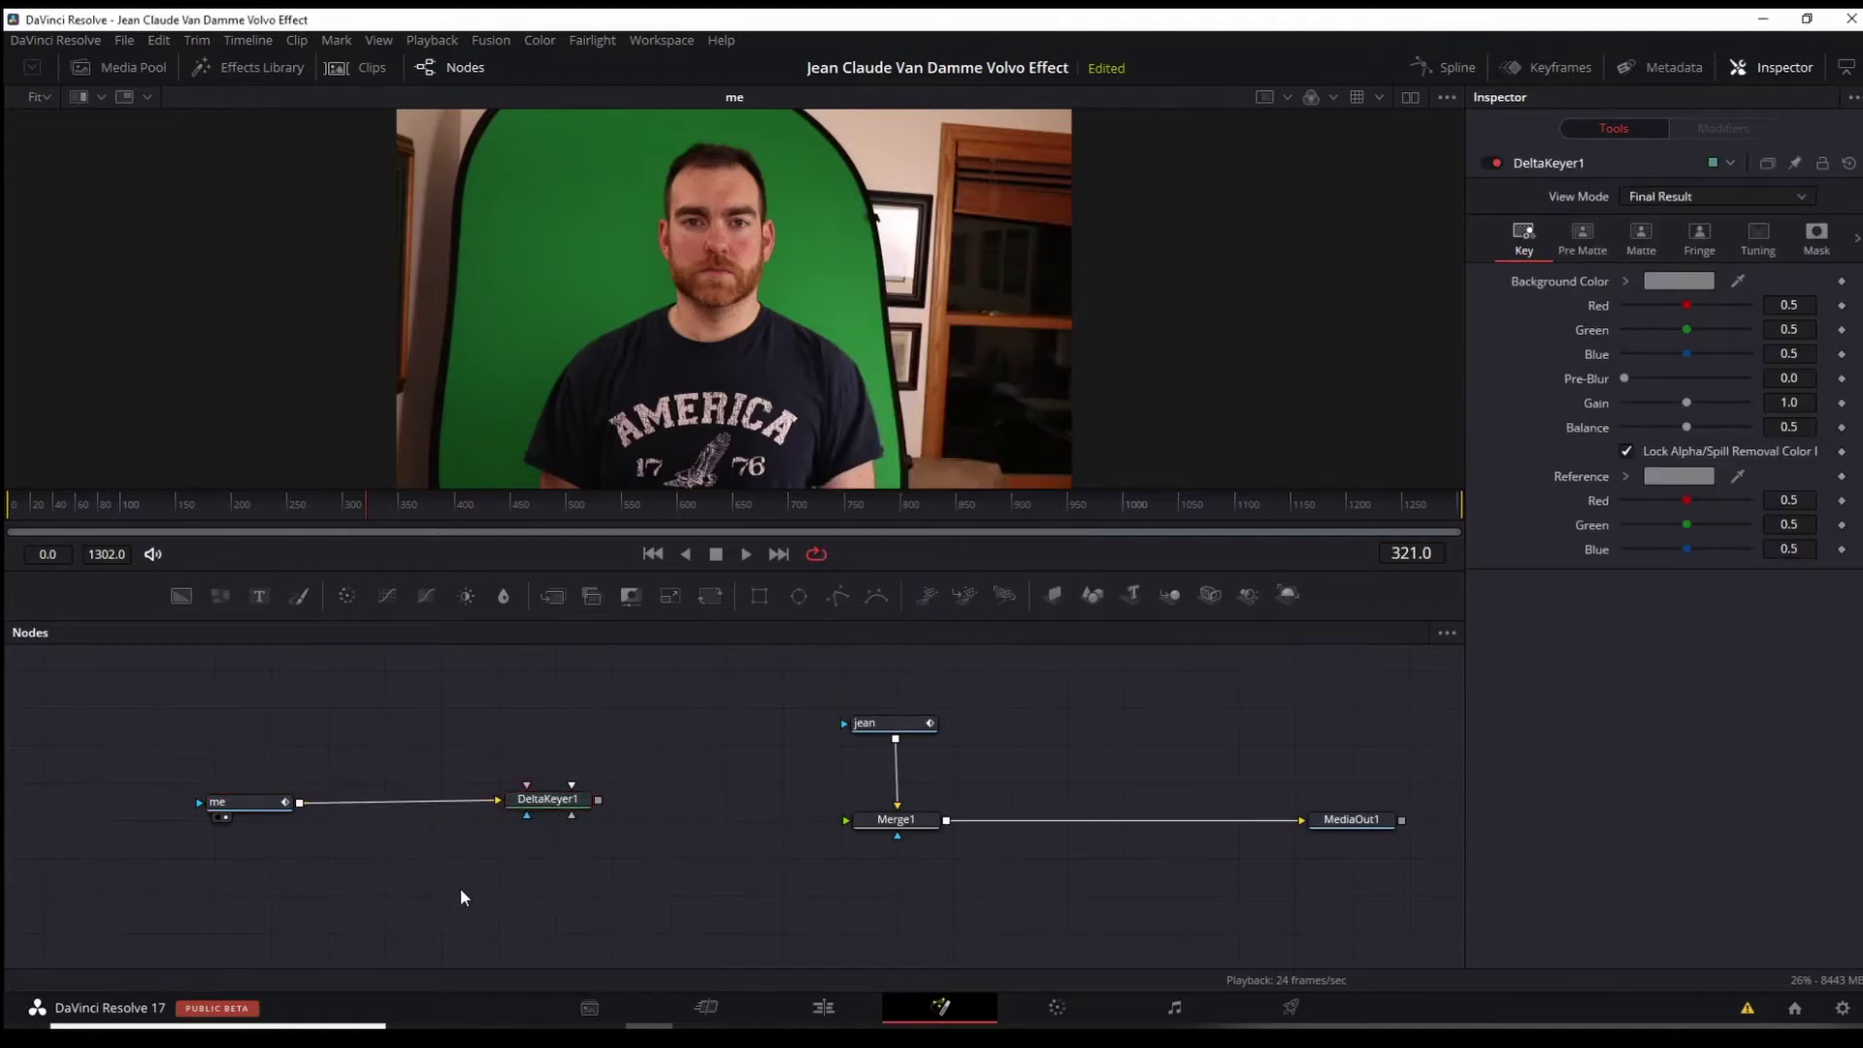
- Add a Clean Plate node and feed the me clip into CleanPlate1
key(shift+space)
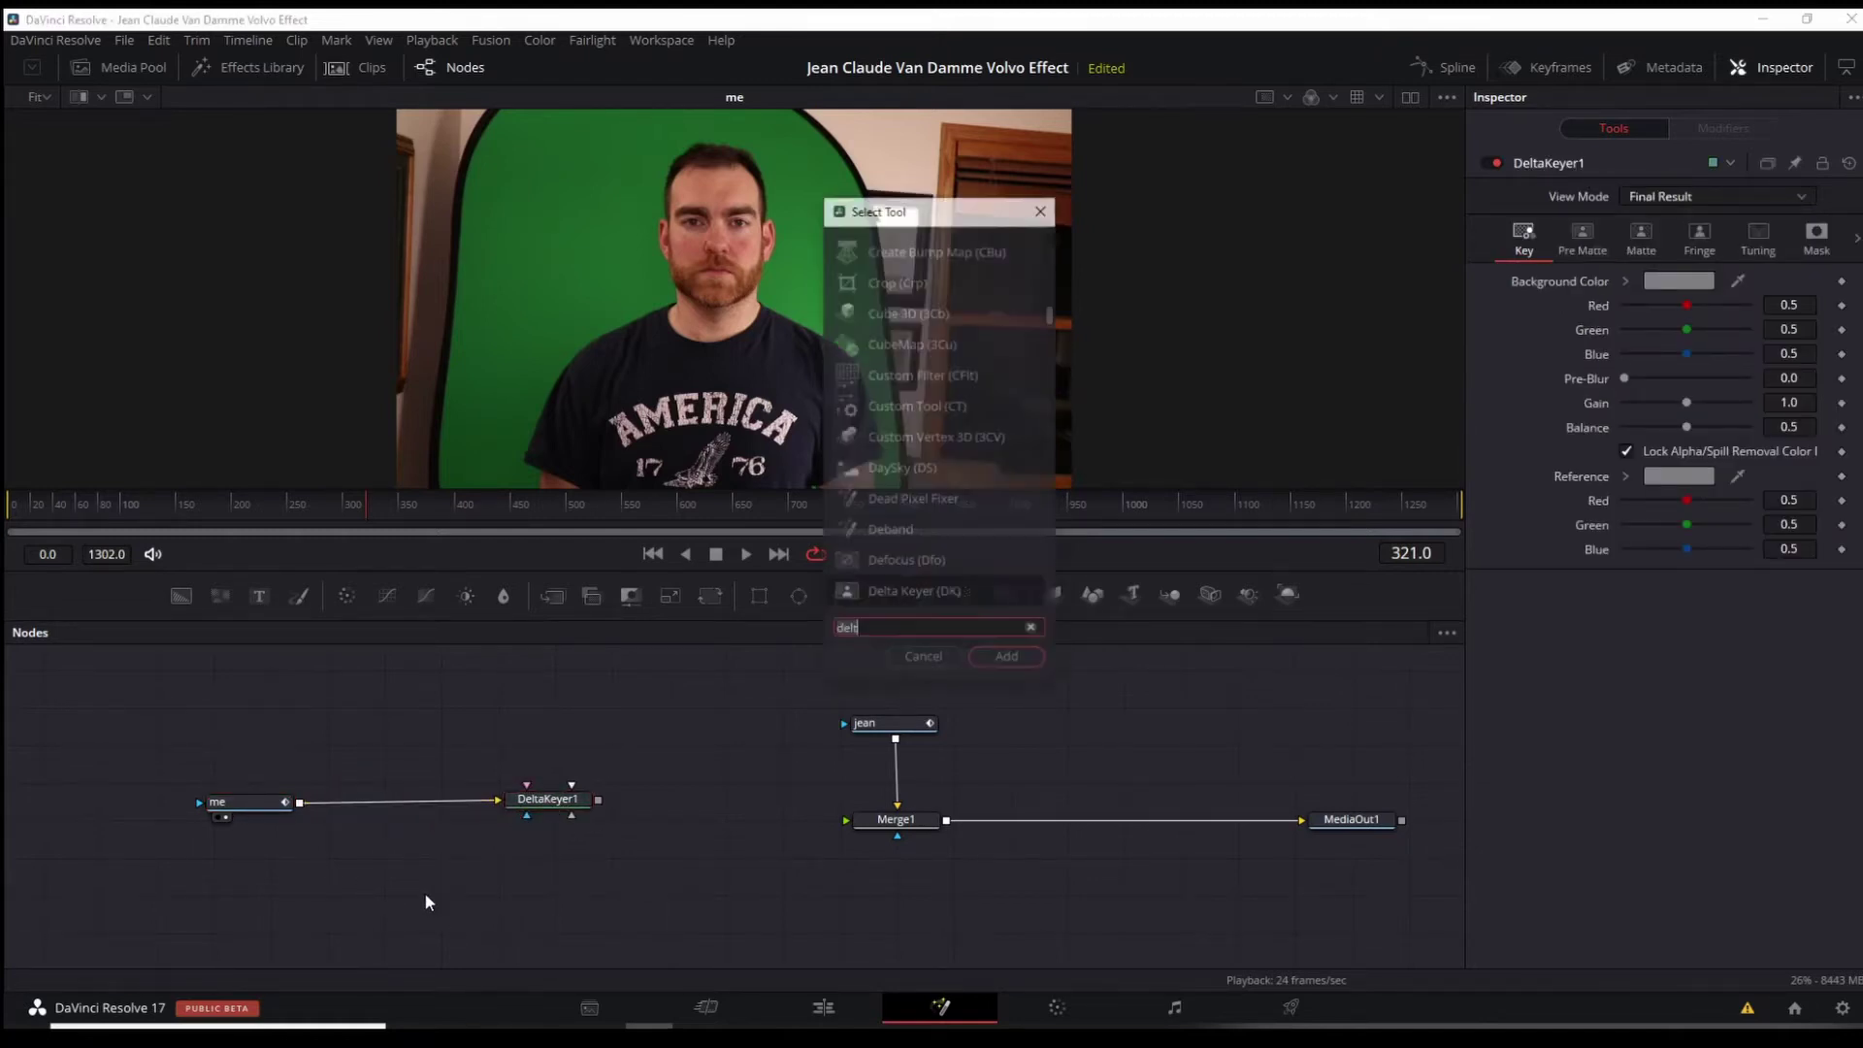
text(delt)
key(BackSpace)
key(BackSpace)
key(BackSpace)
key(BackSpace)
text(clean)
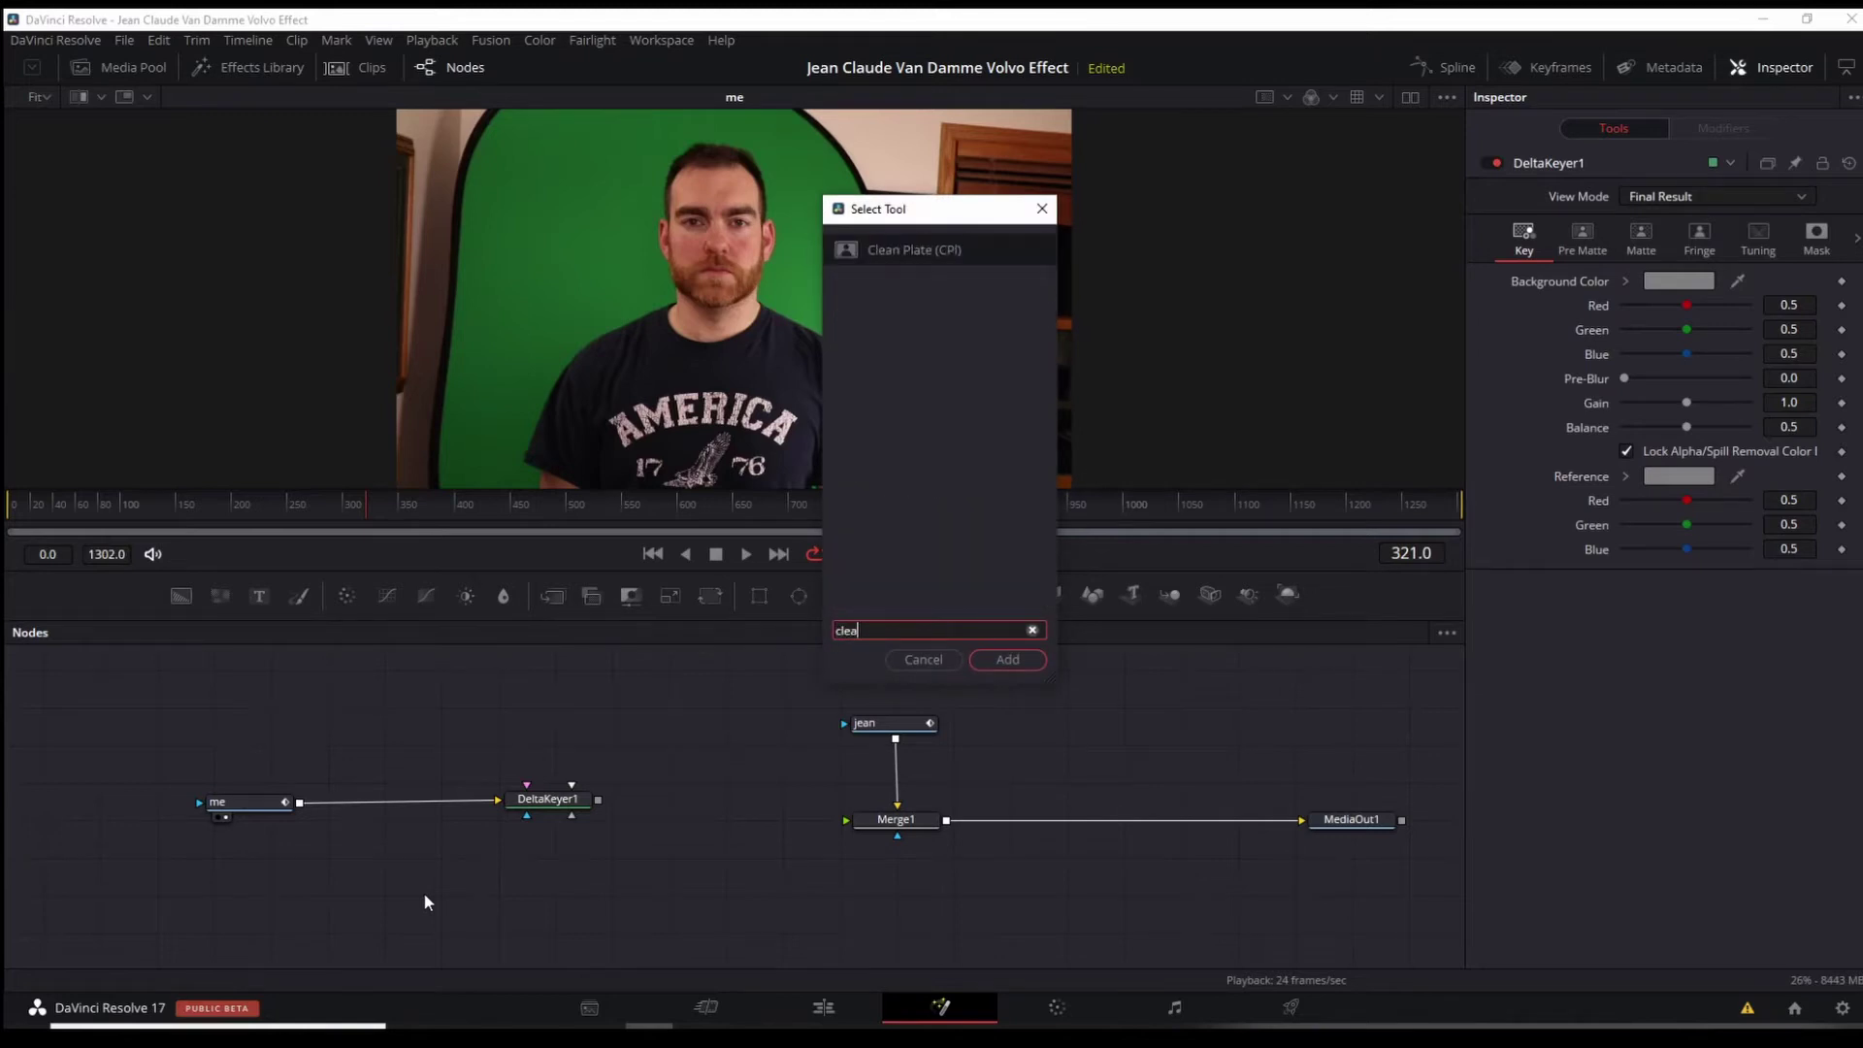
click(1019, 661)
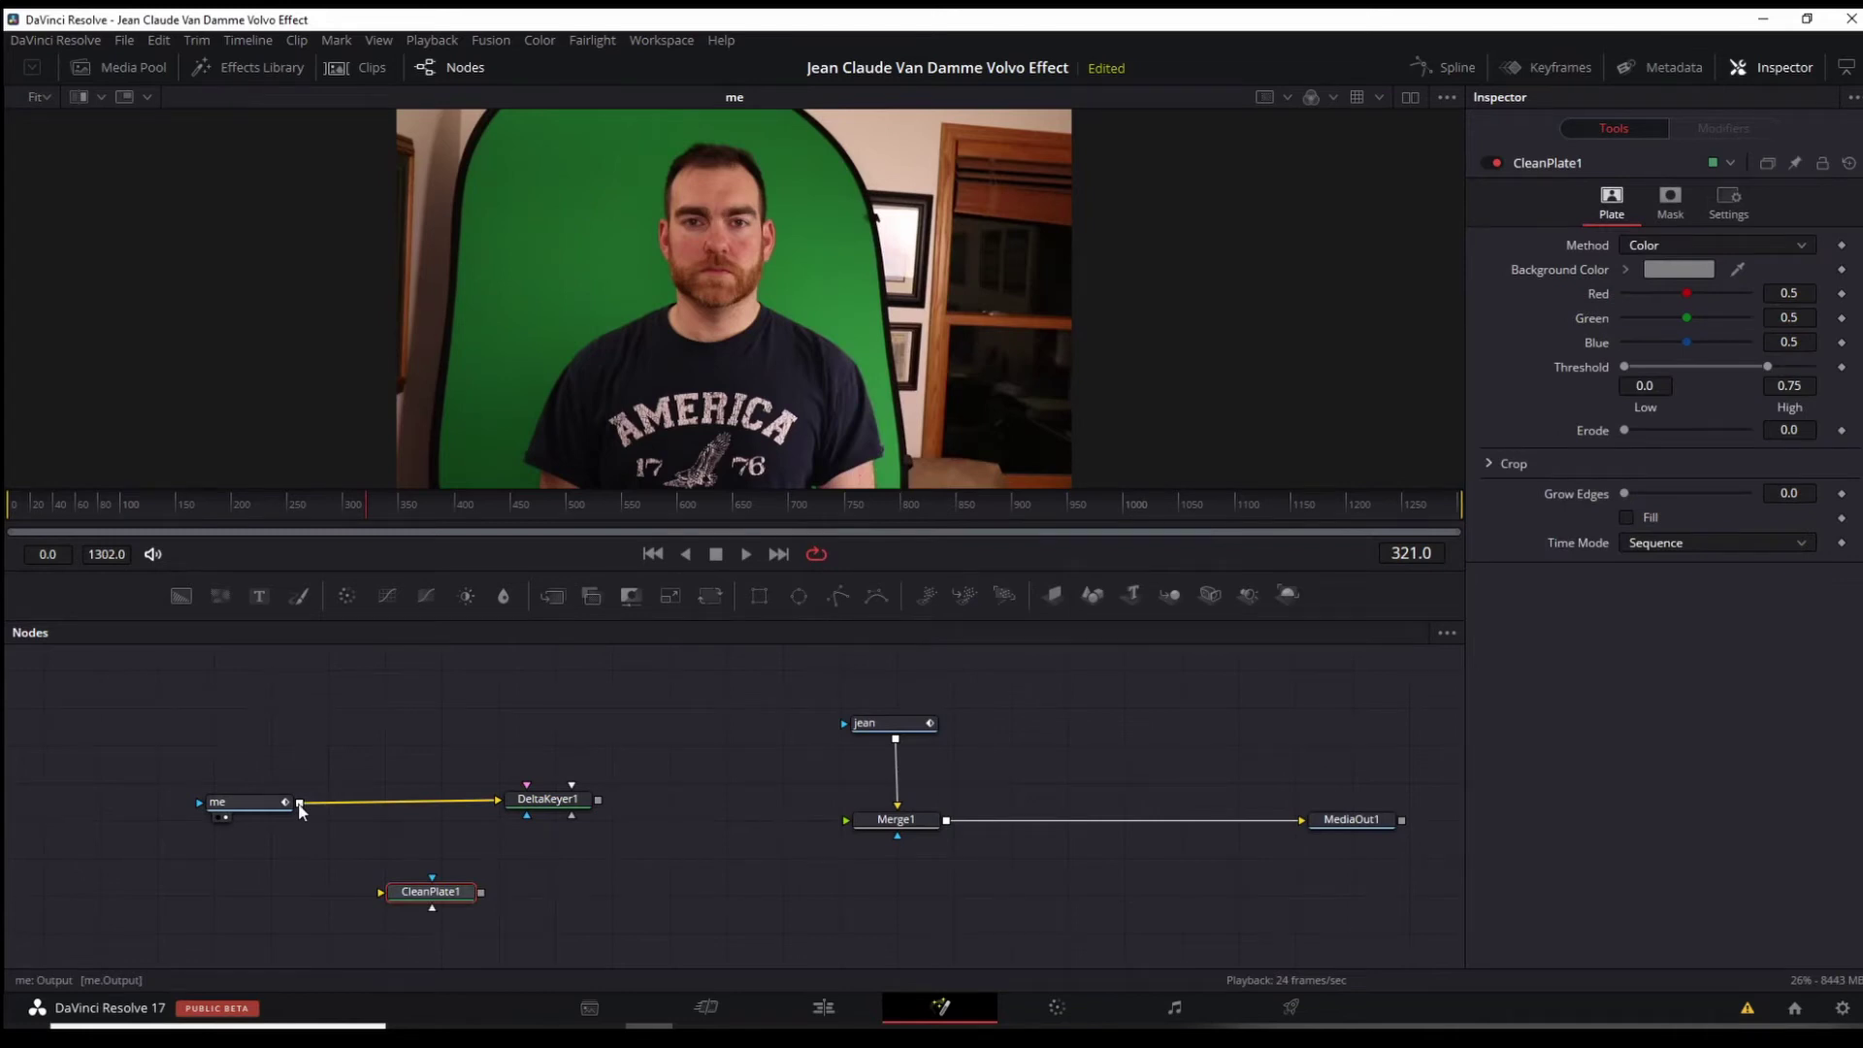
drag(299, 804, 517, 896)
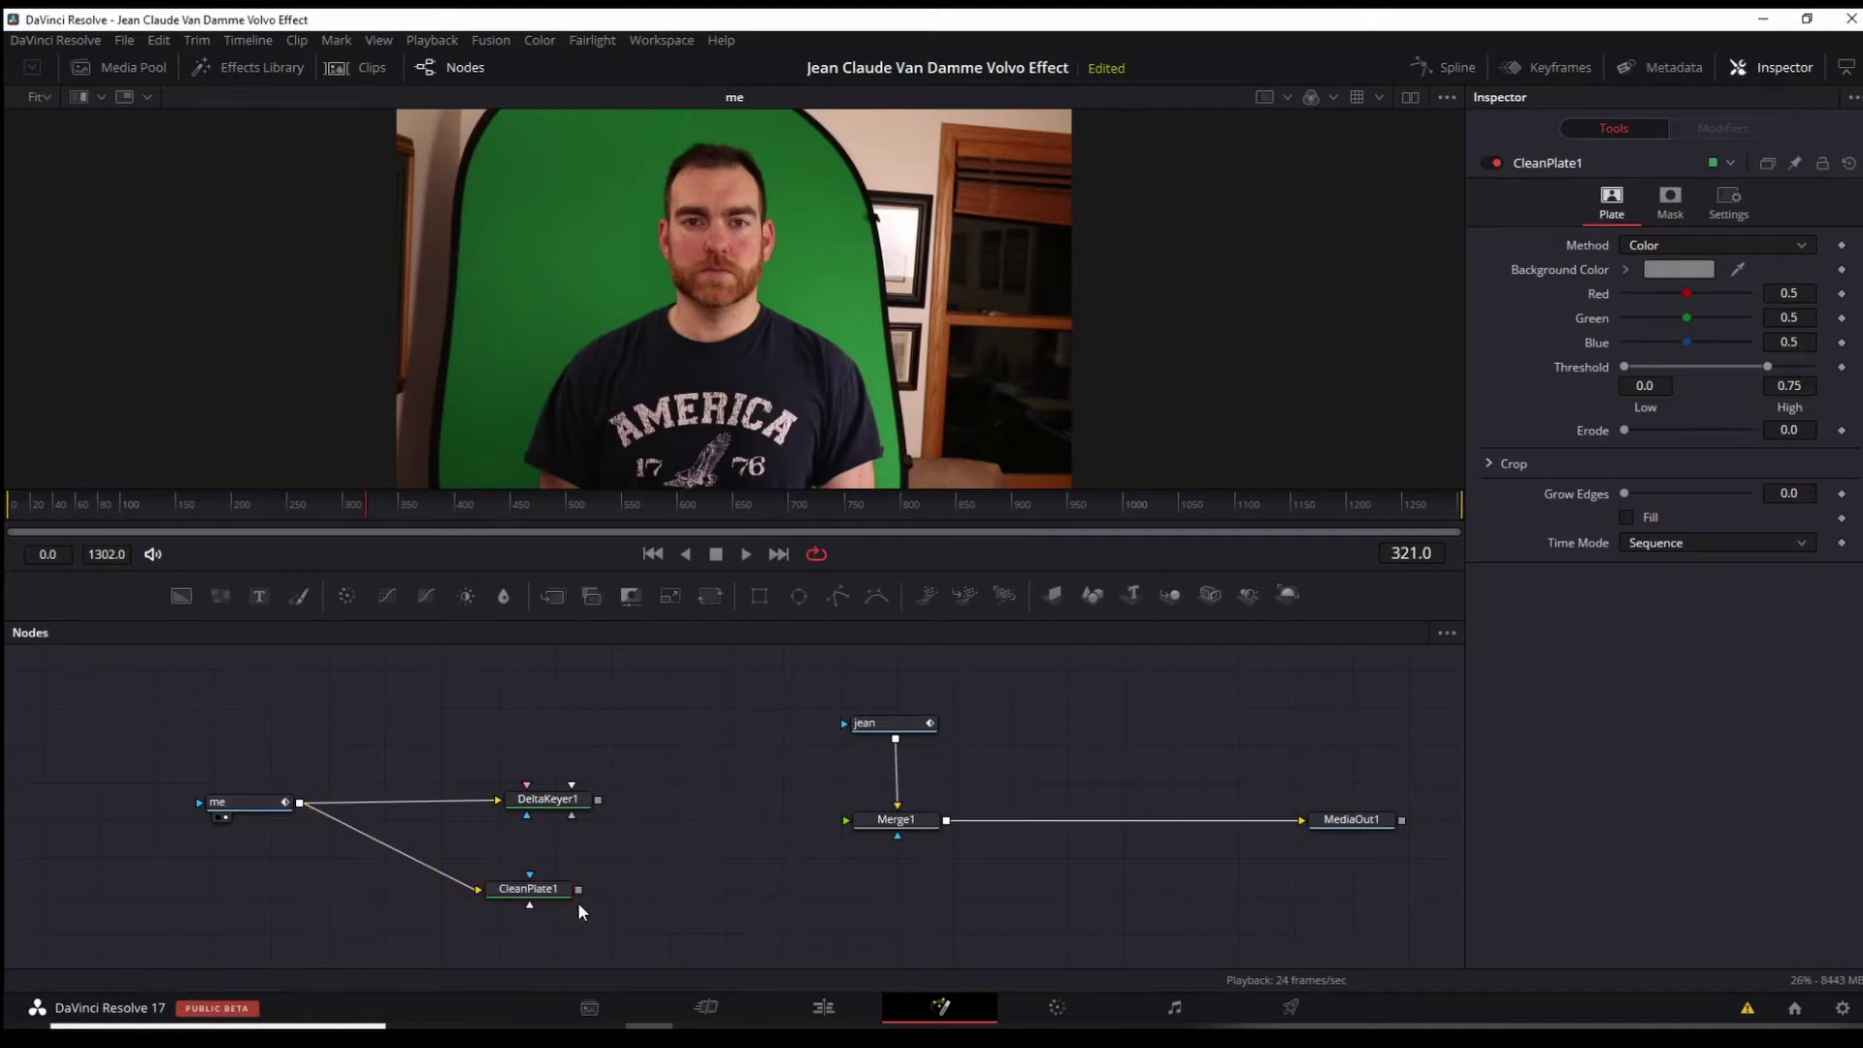
- Sample the green backdrop (R 0.132, G 0.462, B 0.195) as CleanPlate1's background colour and view the result
click(545, 889)
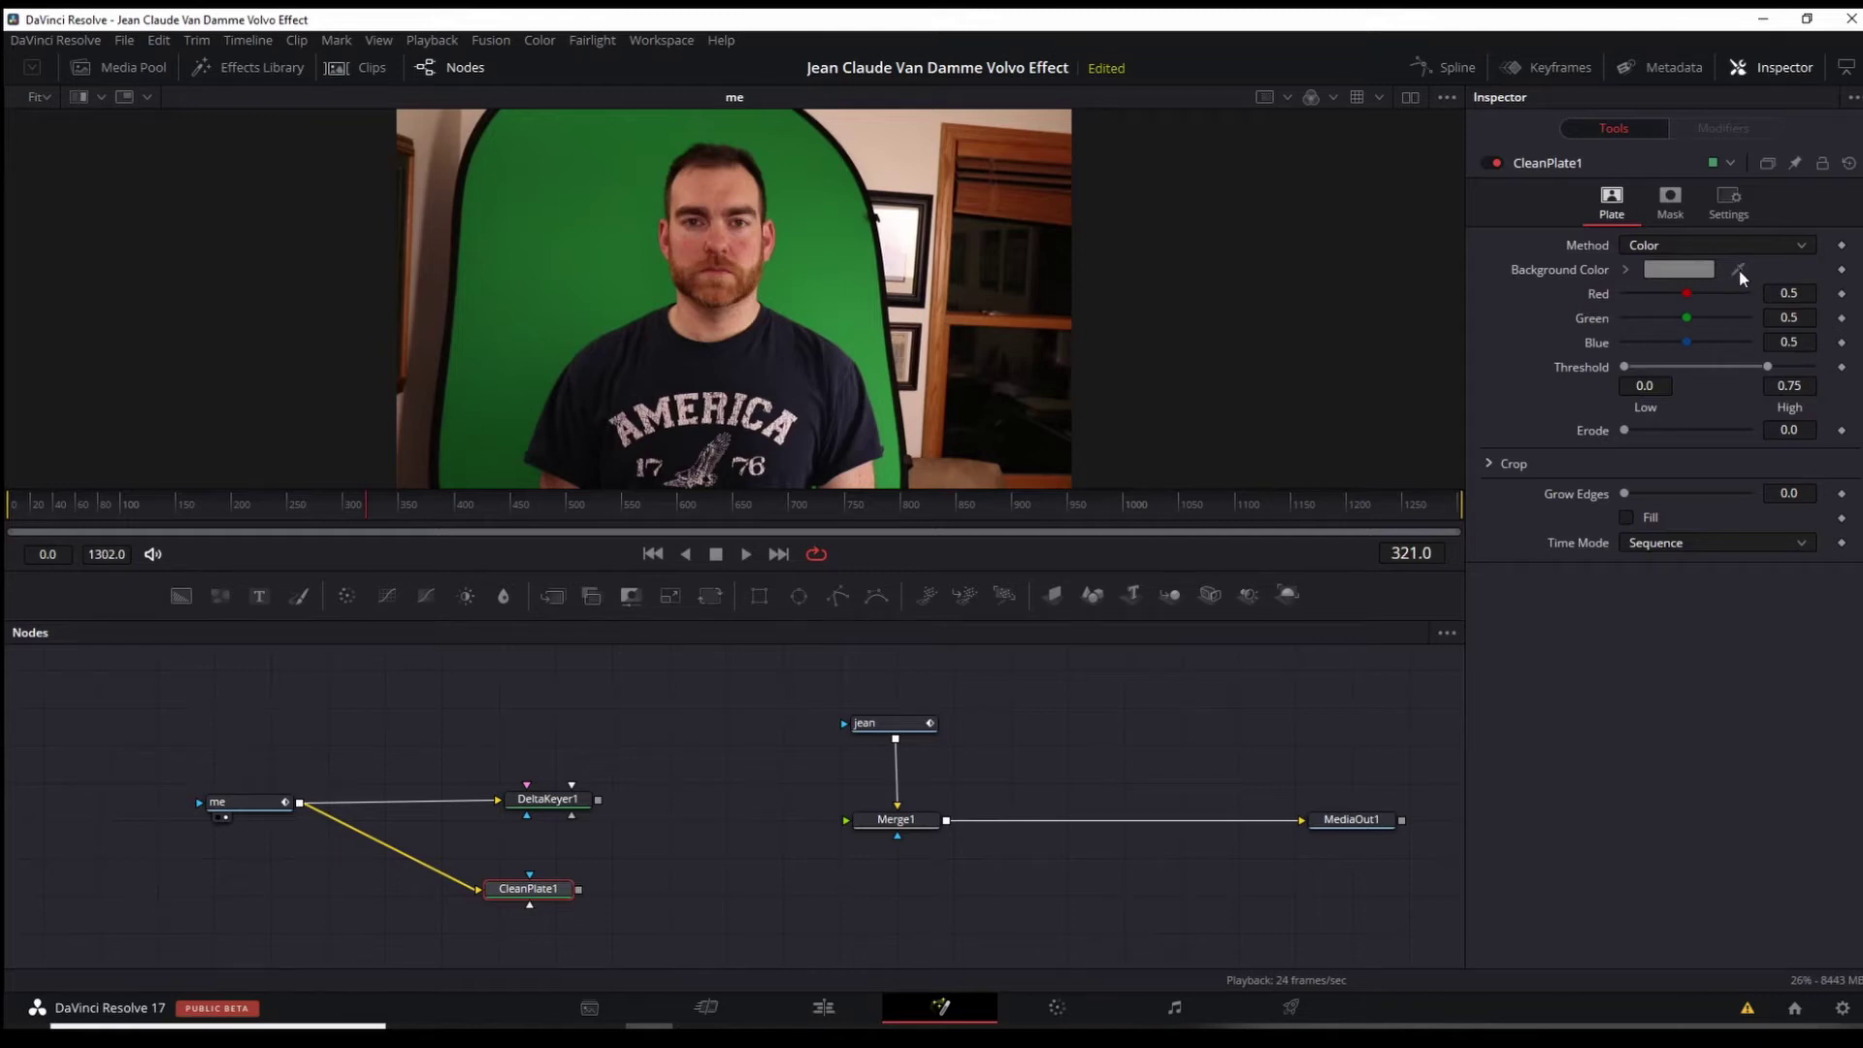
drag(1738, 272, 815, 255)
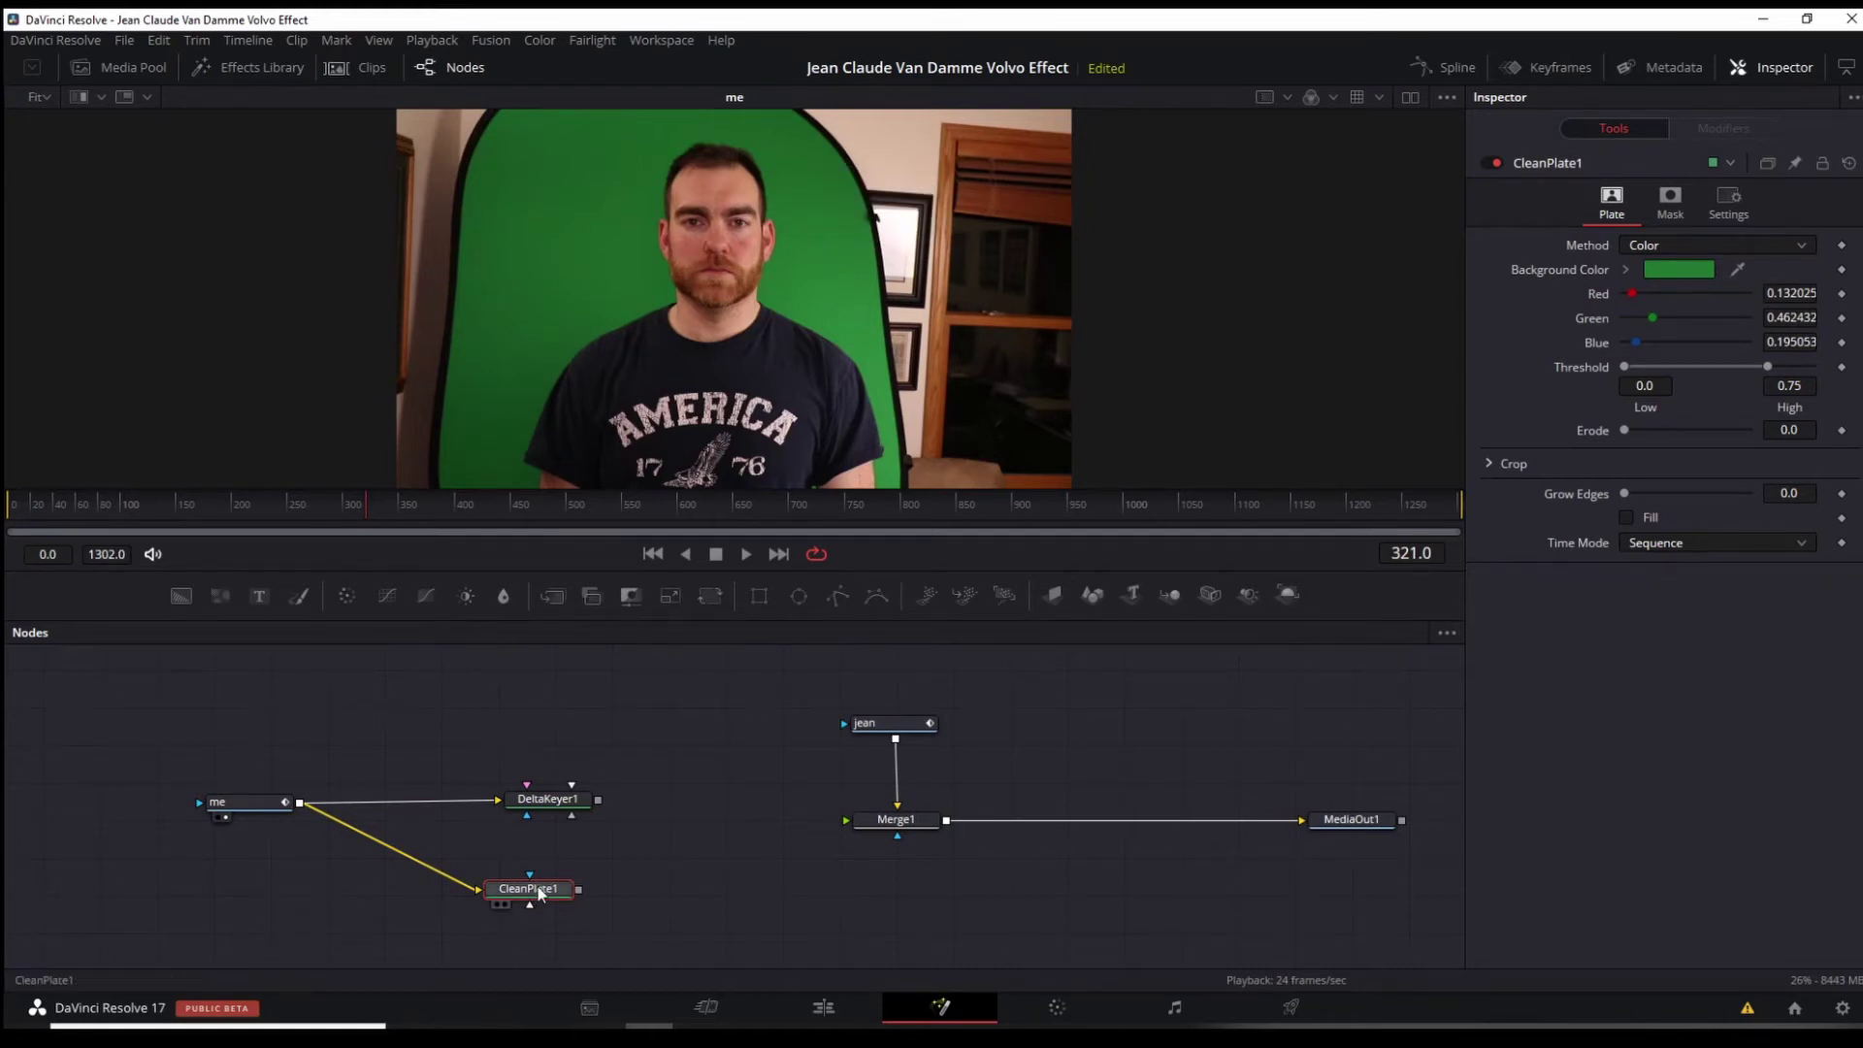
key(1)
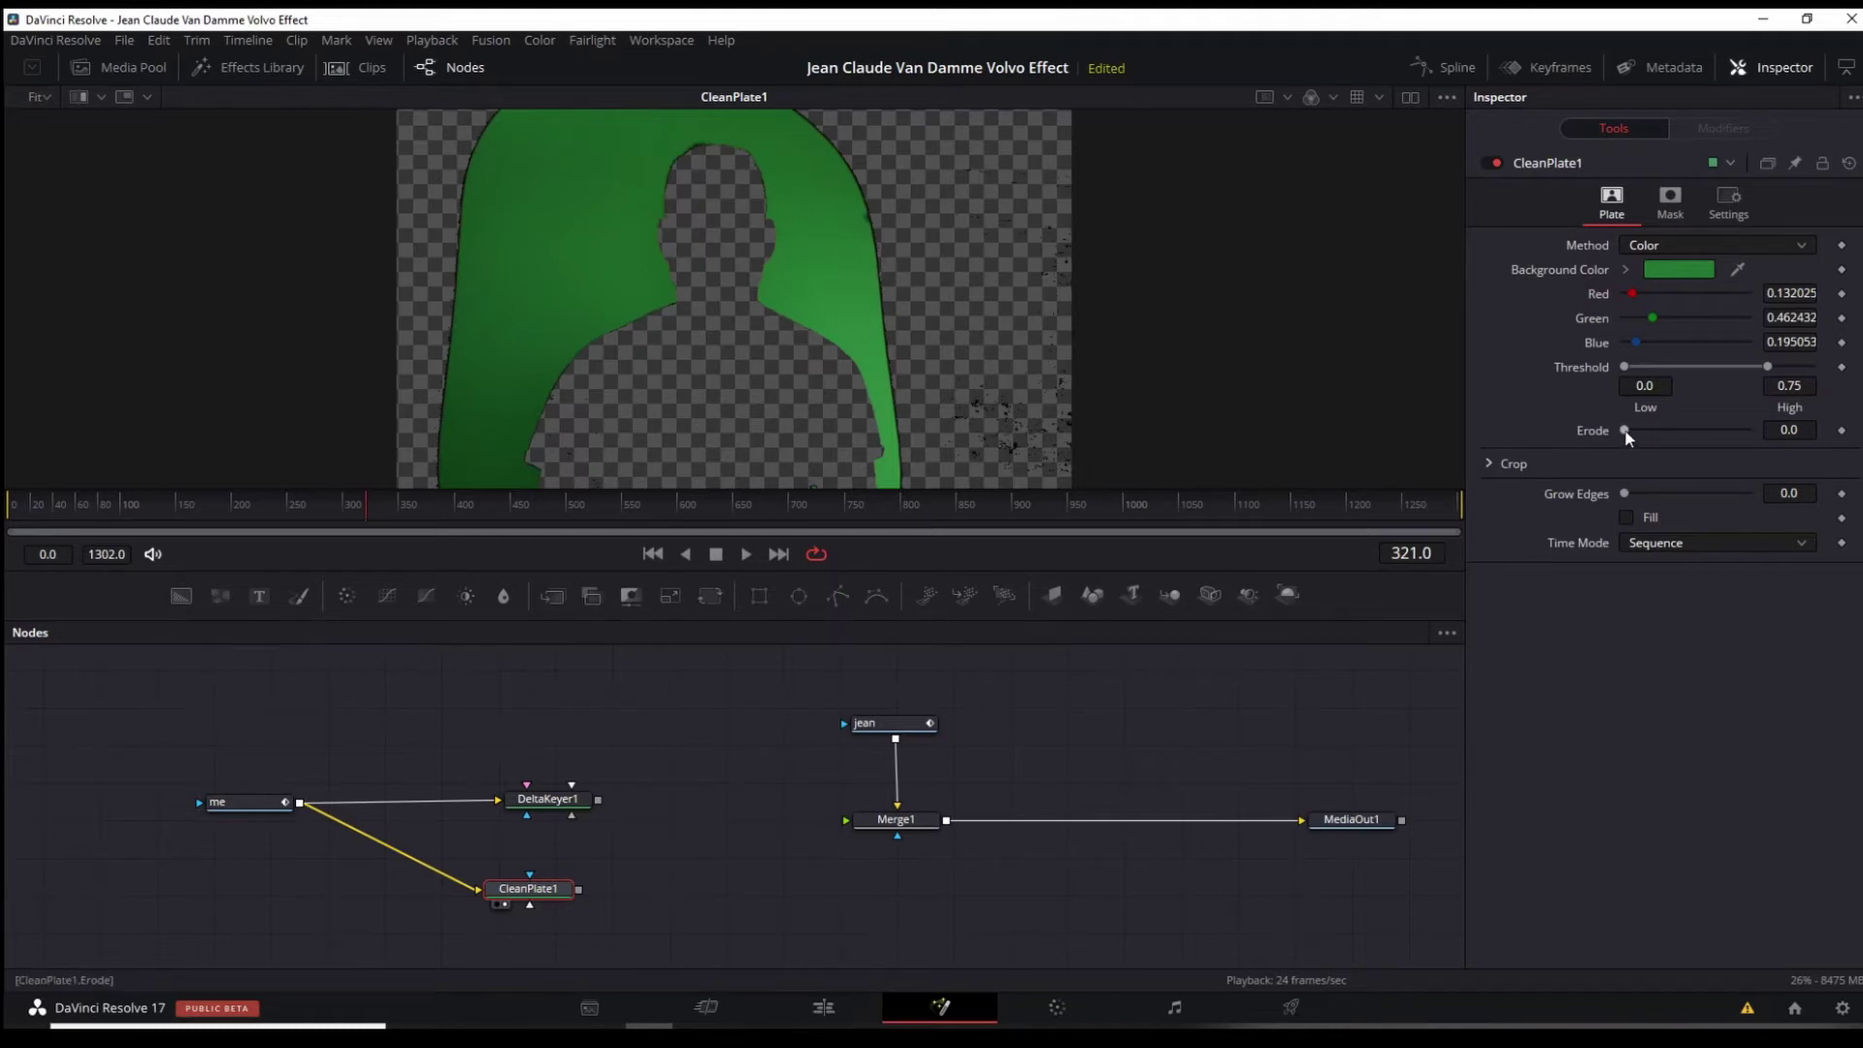
- Set CleanPlate1's Erode to 0.00276 and Grow Edges to 0.2, and enable Fill
drag(1626, 431, 1638, 429)
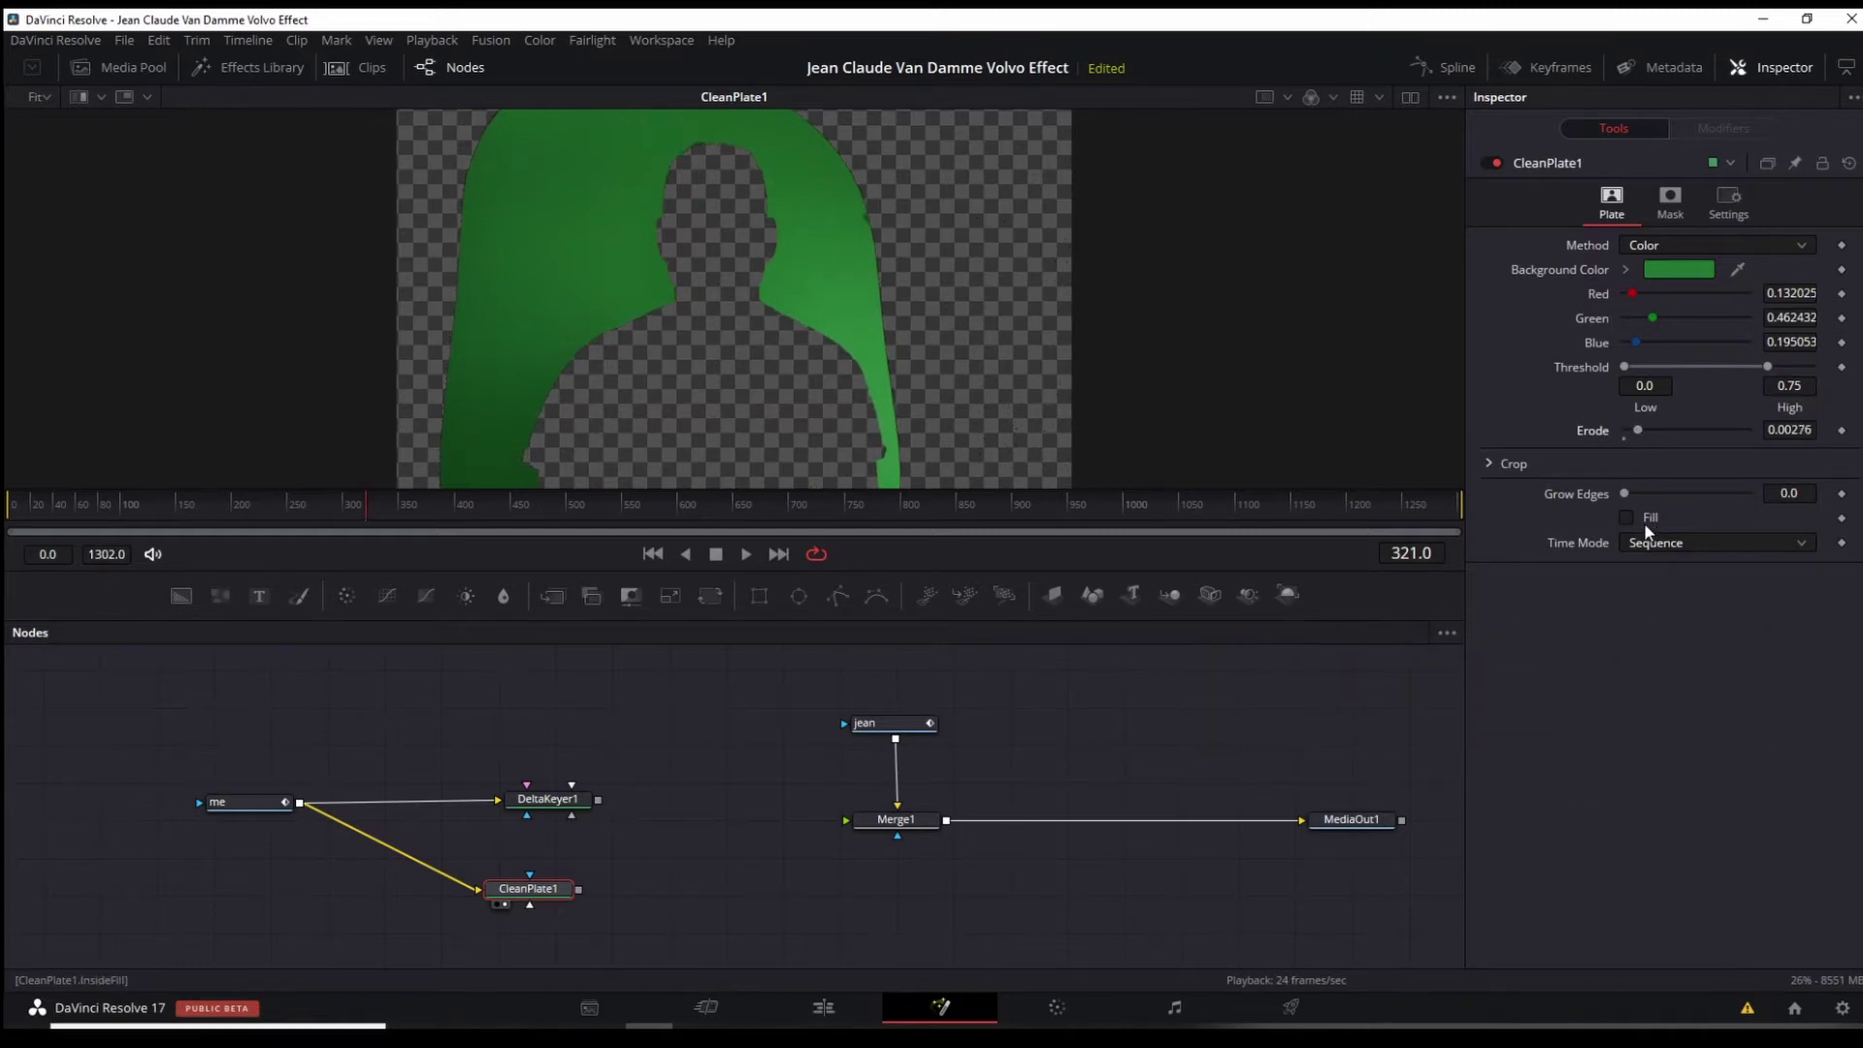
drag(1625, 491, 1768, 497)
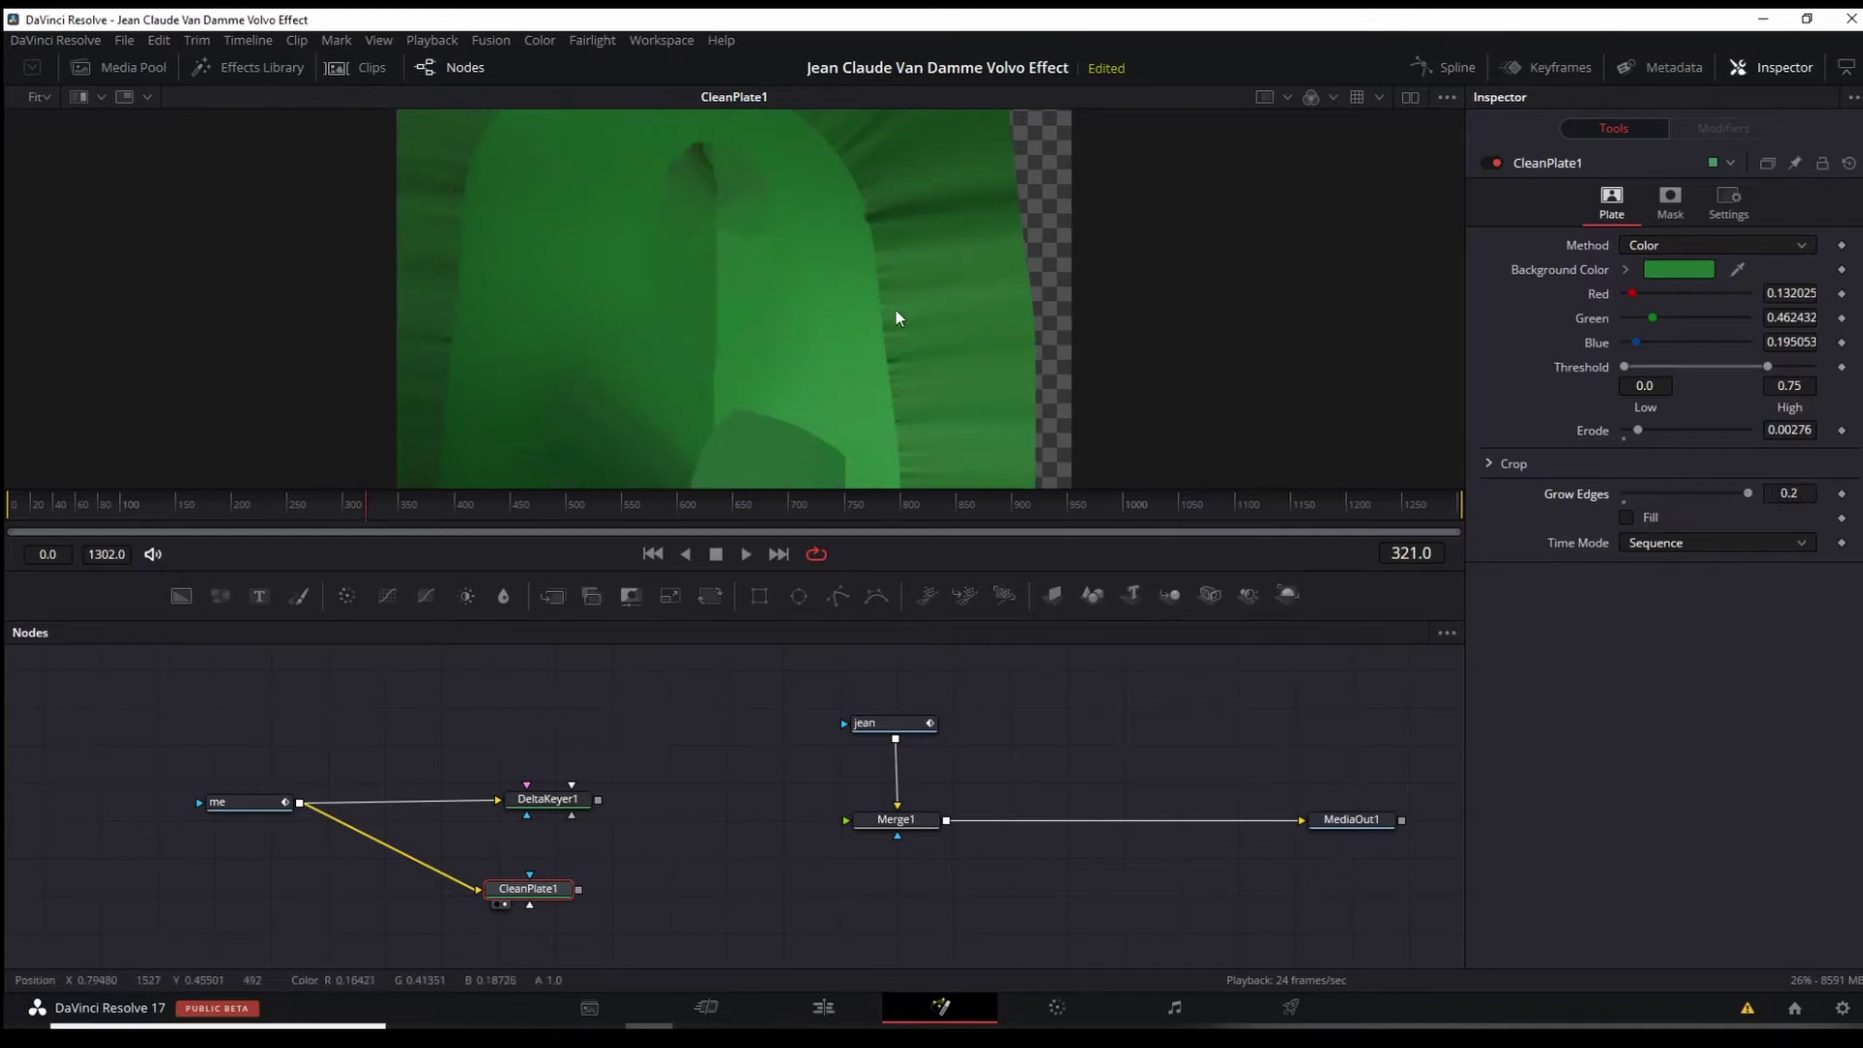
scroll(881, 298, down, 1)
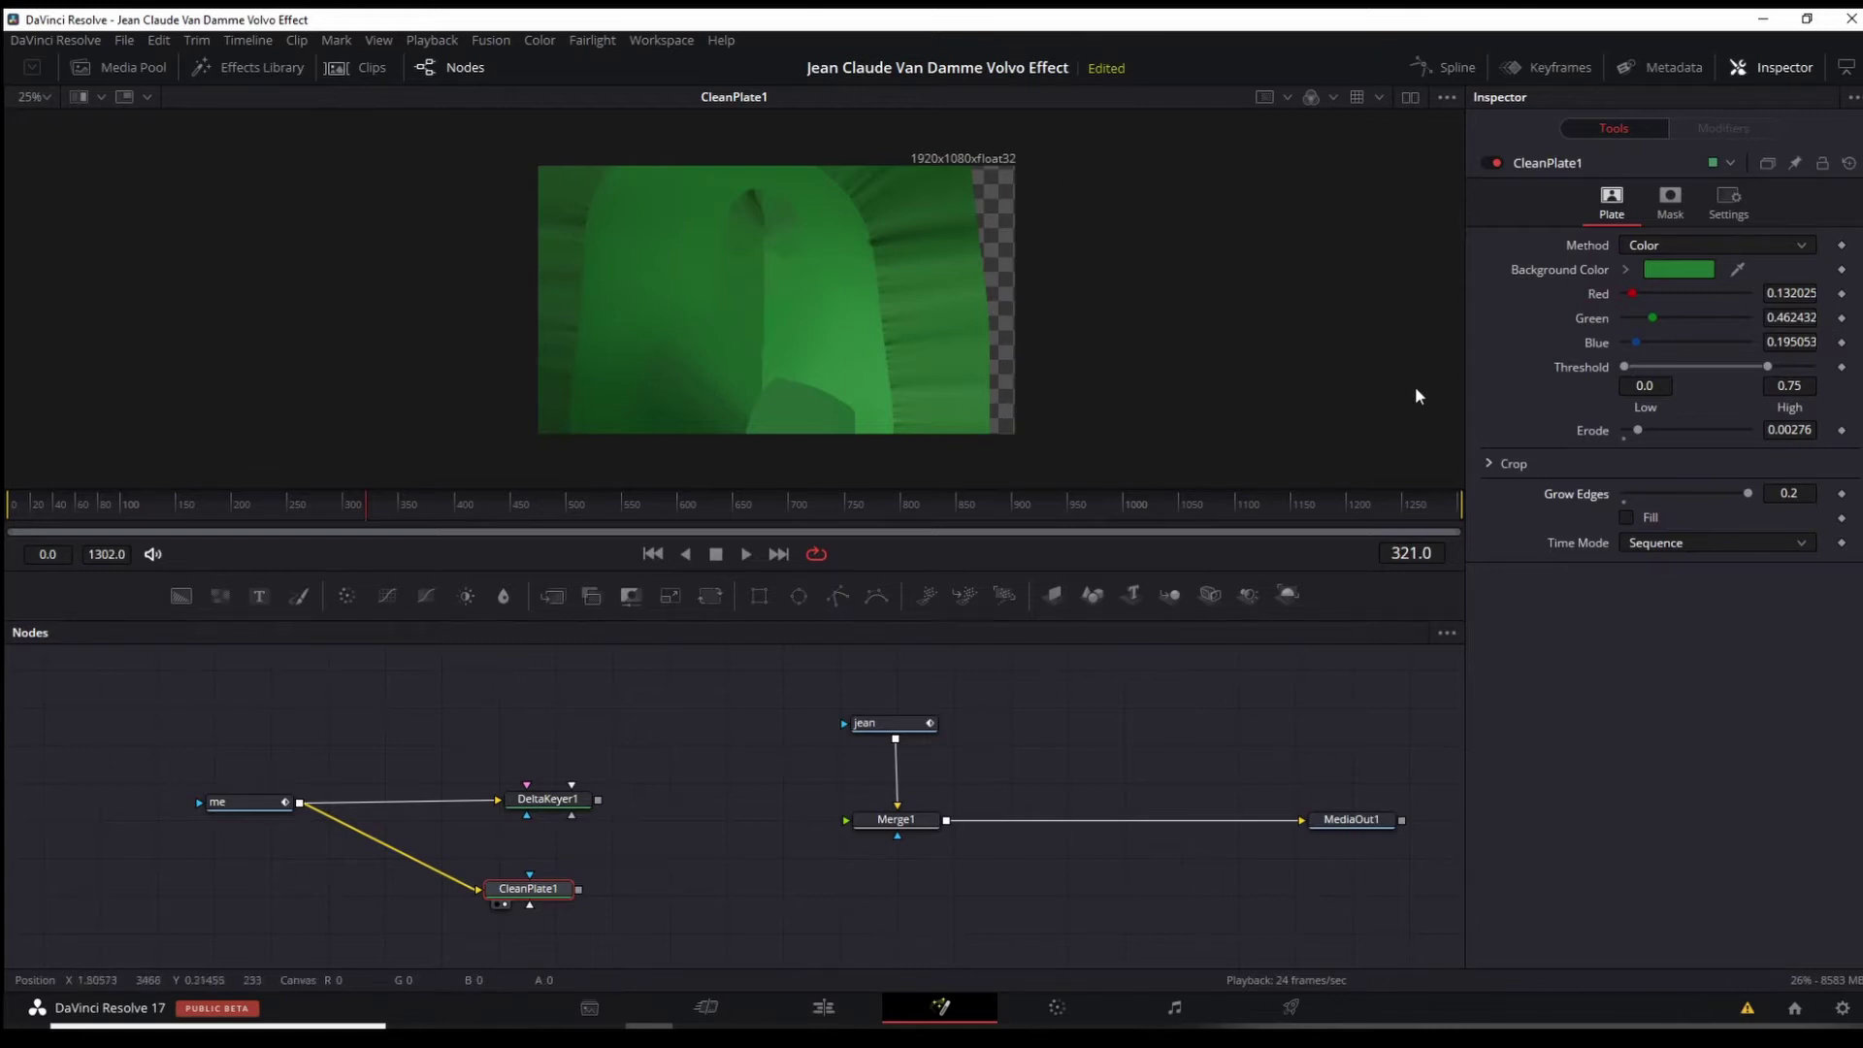
click(1626, 519)
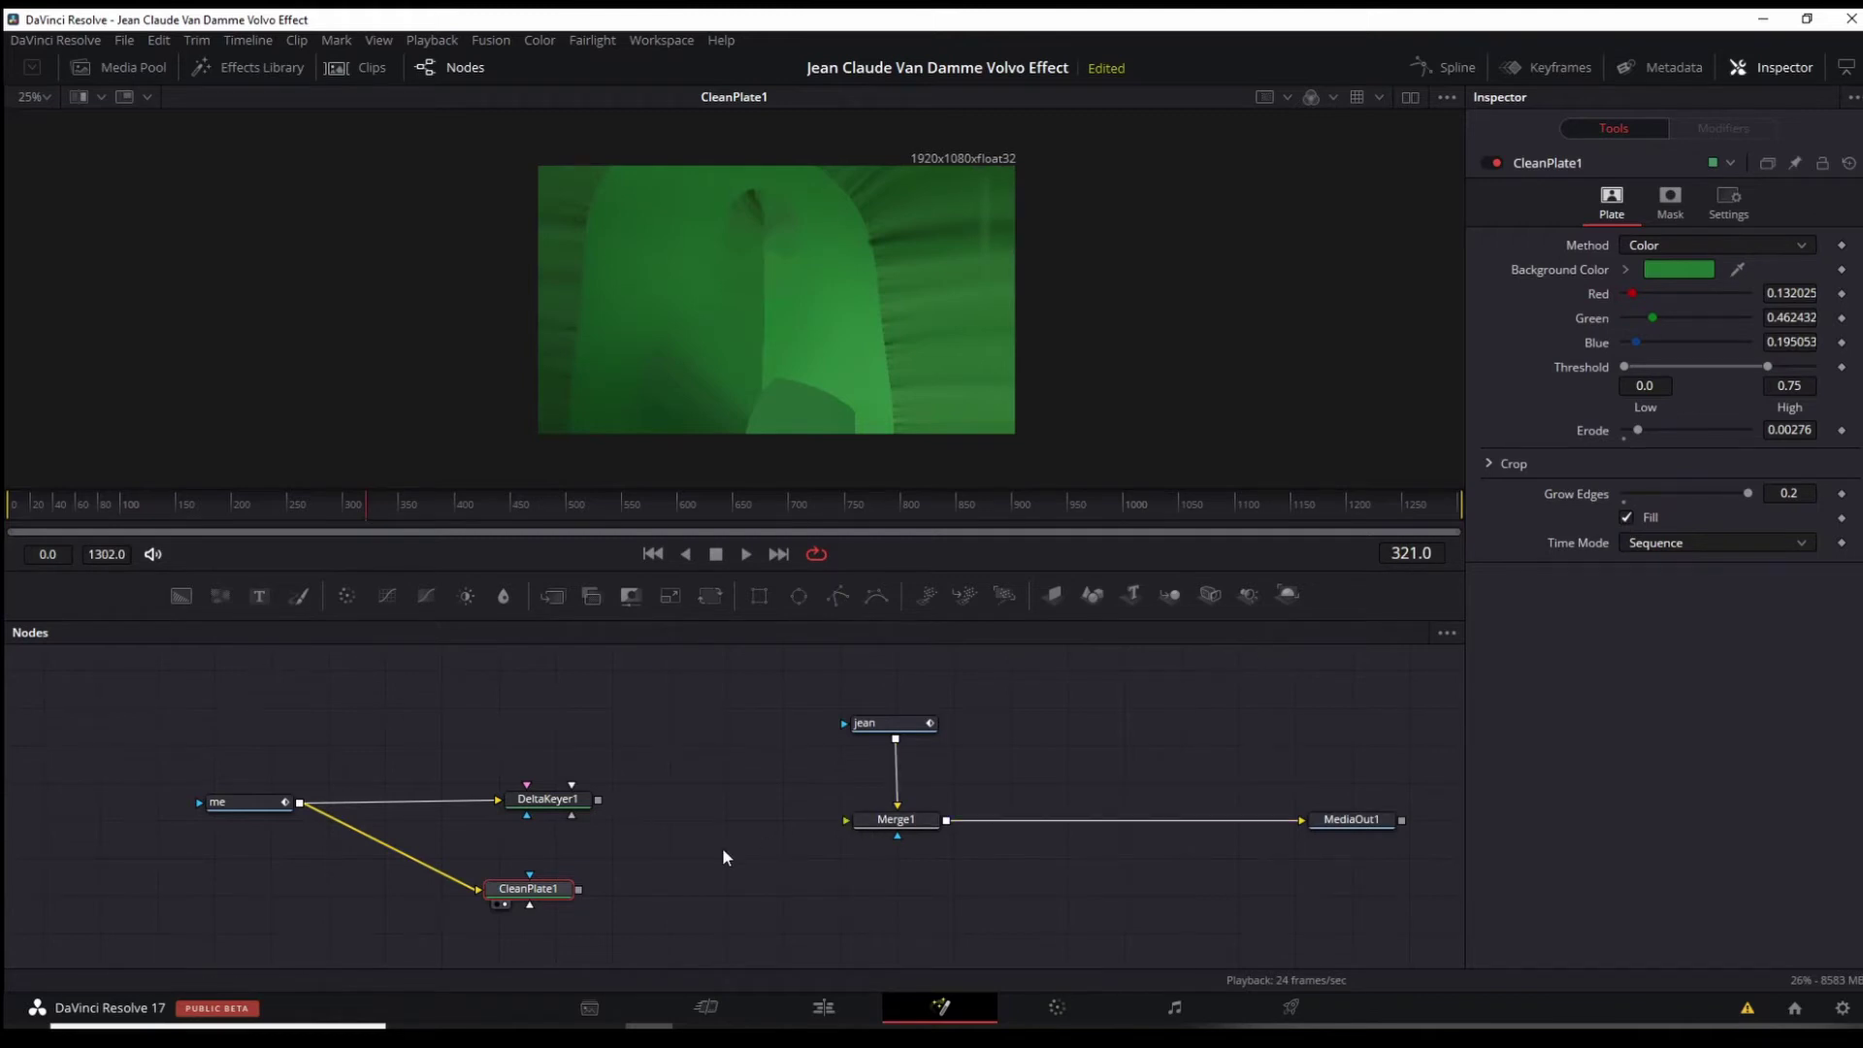
click(765, 827)
- Add a Polygon node to the Fusion node graph
drag(426, 687, 467, 711)
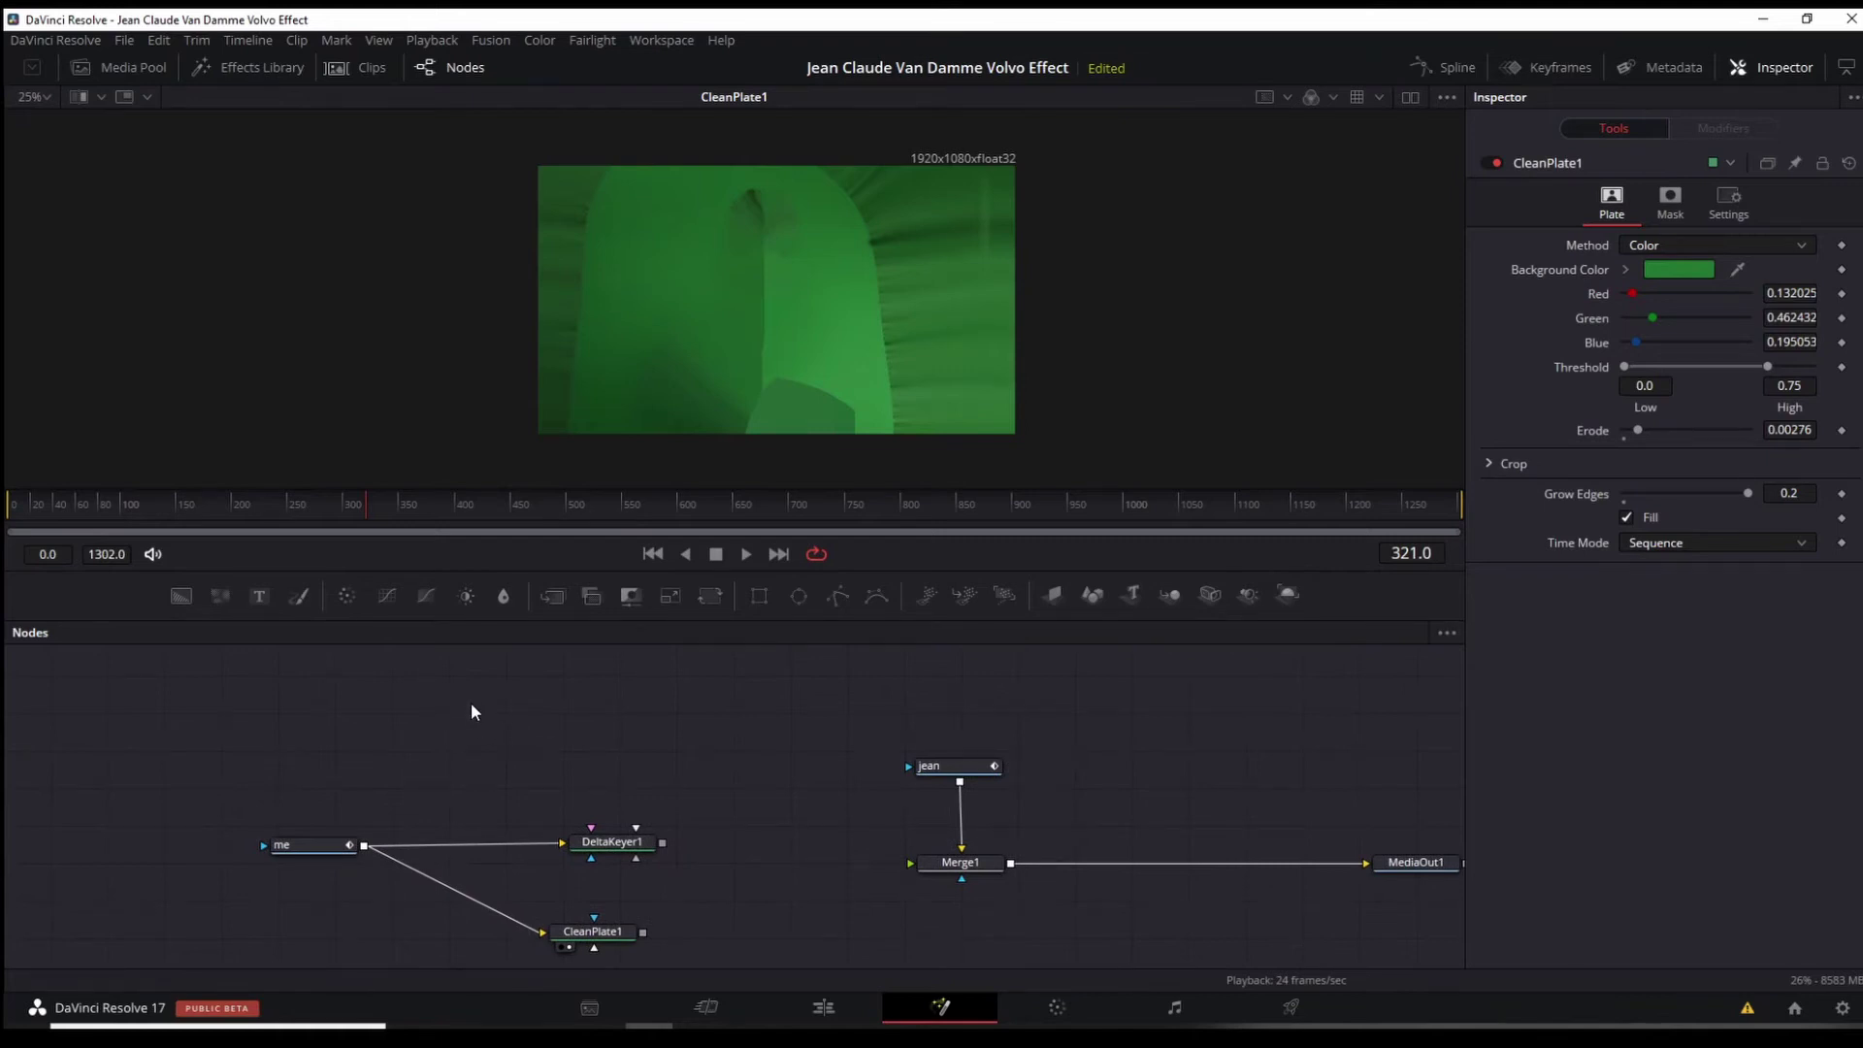
key(shift+space)
text(clean)
text(pop)
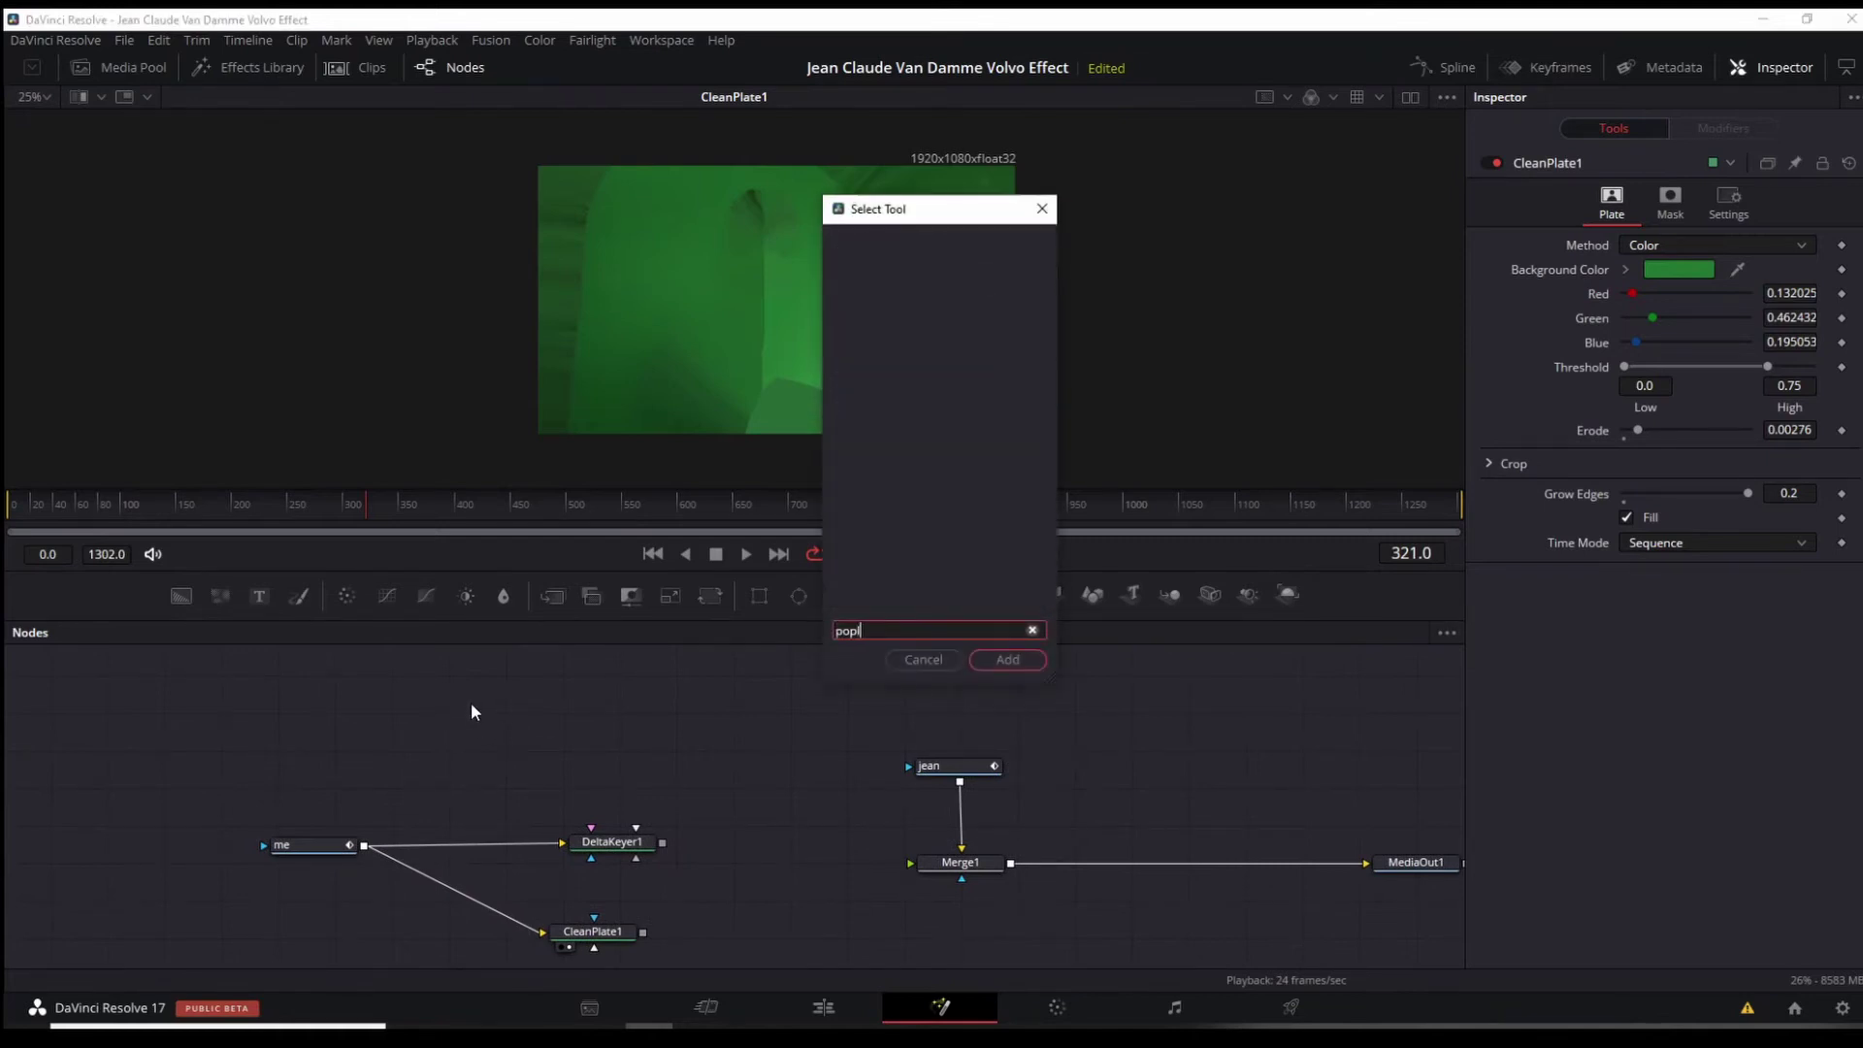
text(l)
key(BackSpace)
key(BackSpace)
text(l)
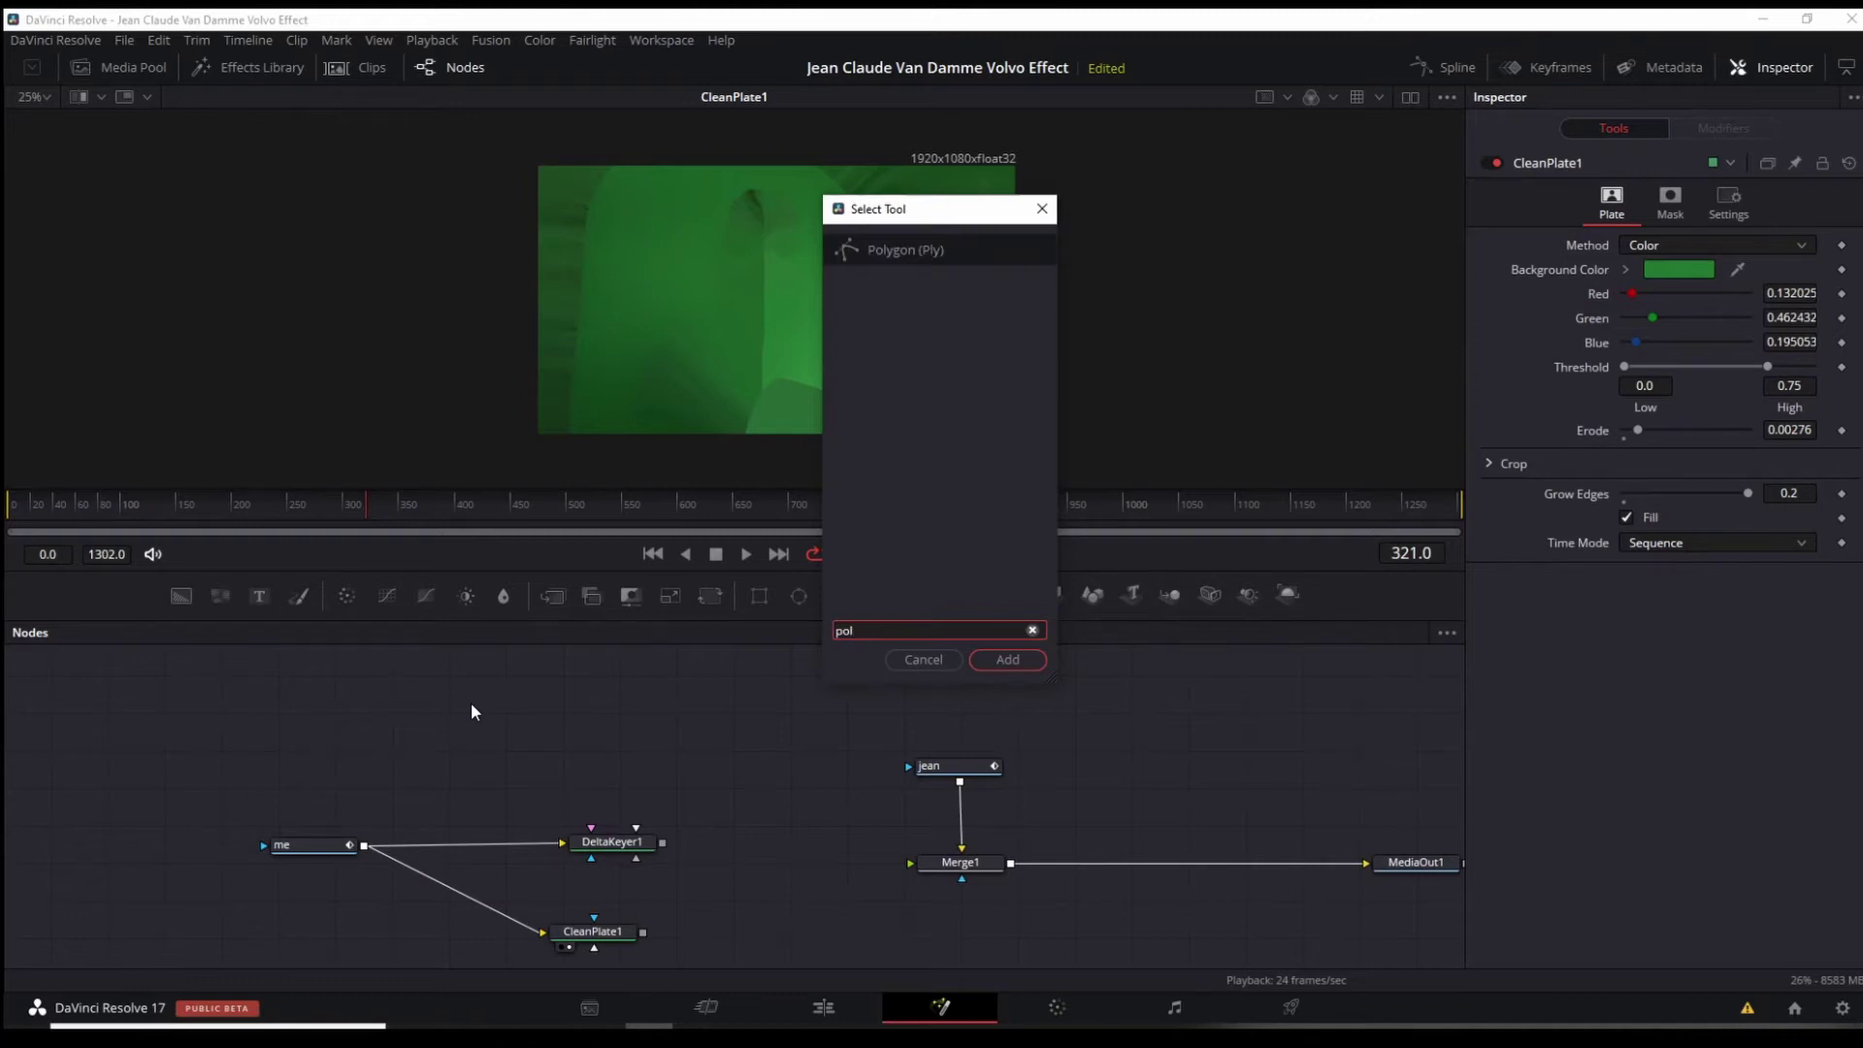
key(Return)
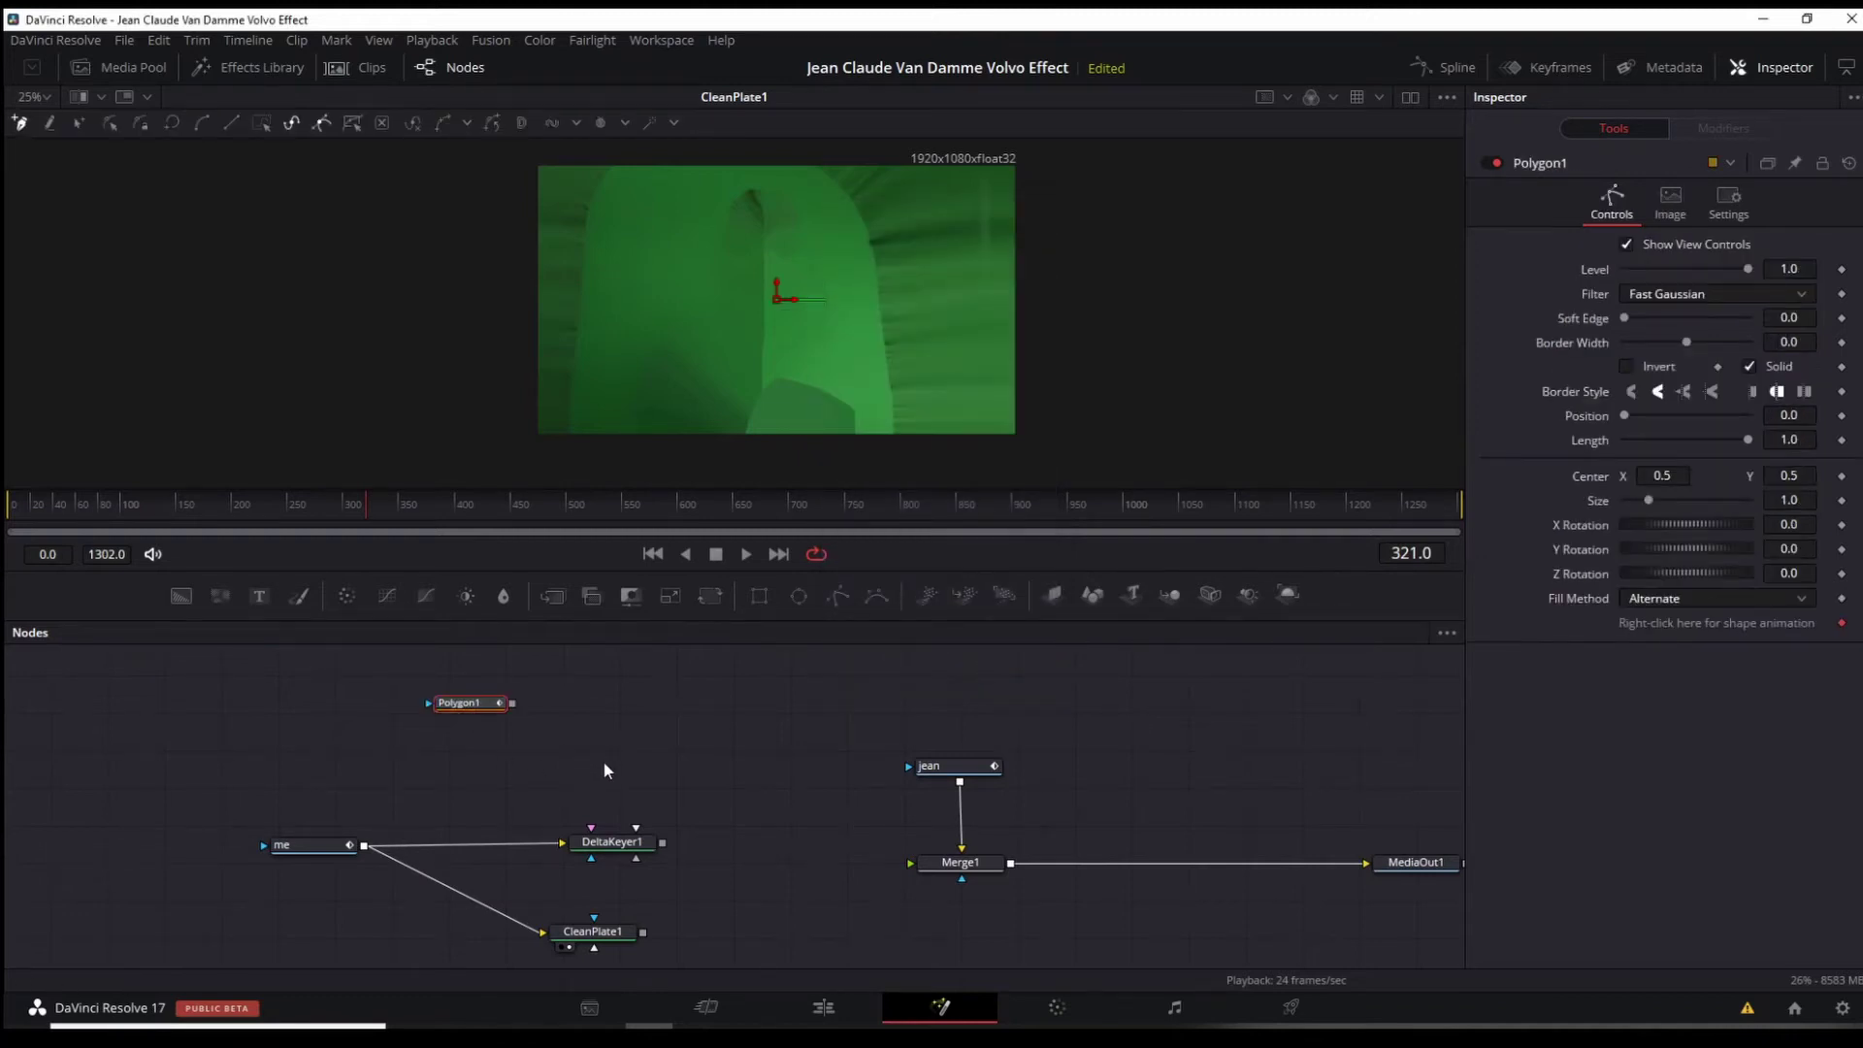
- Show the me clip in dual side-by-side viewers and select Polygon1 for drawing
key(1)
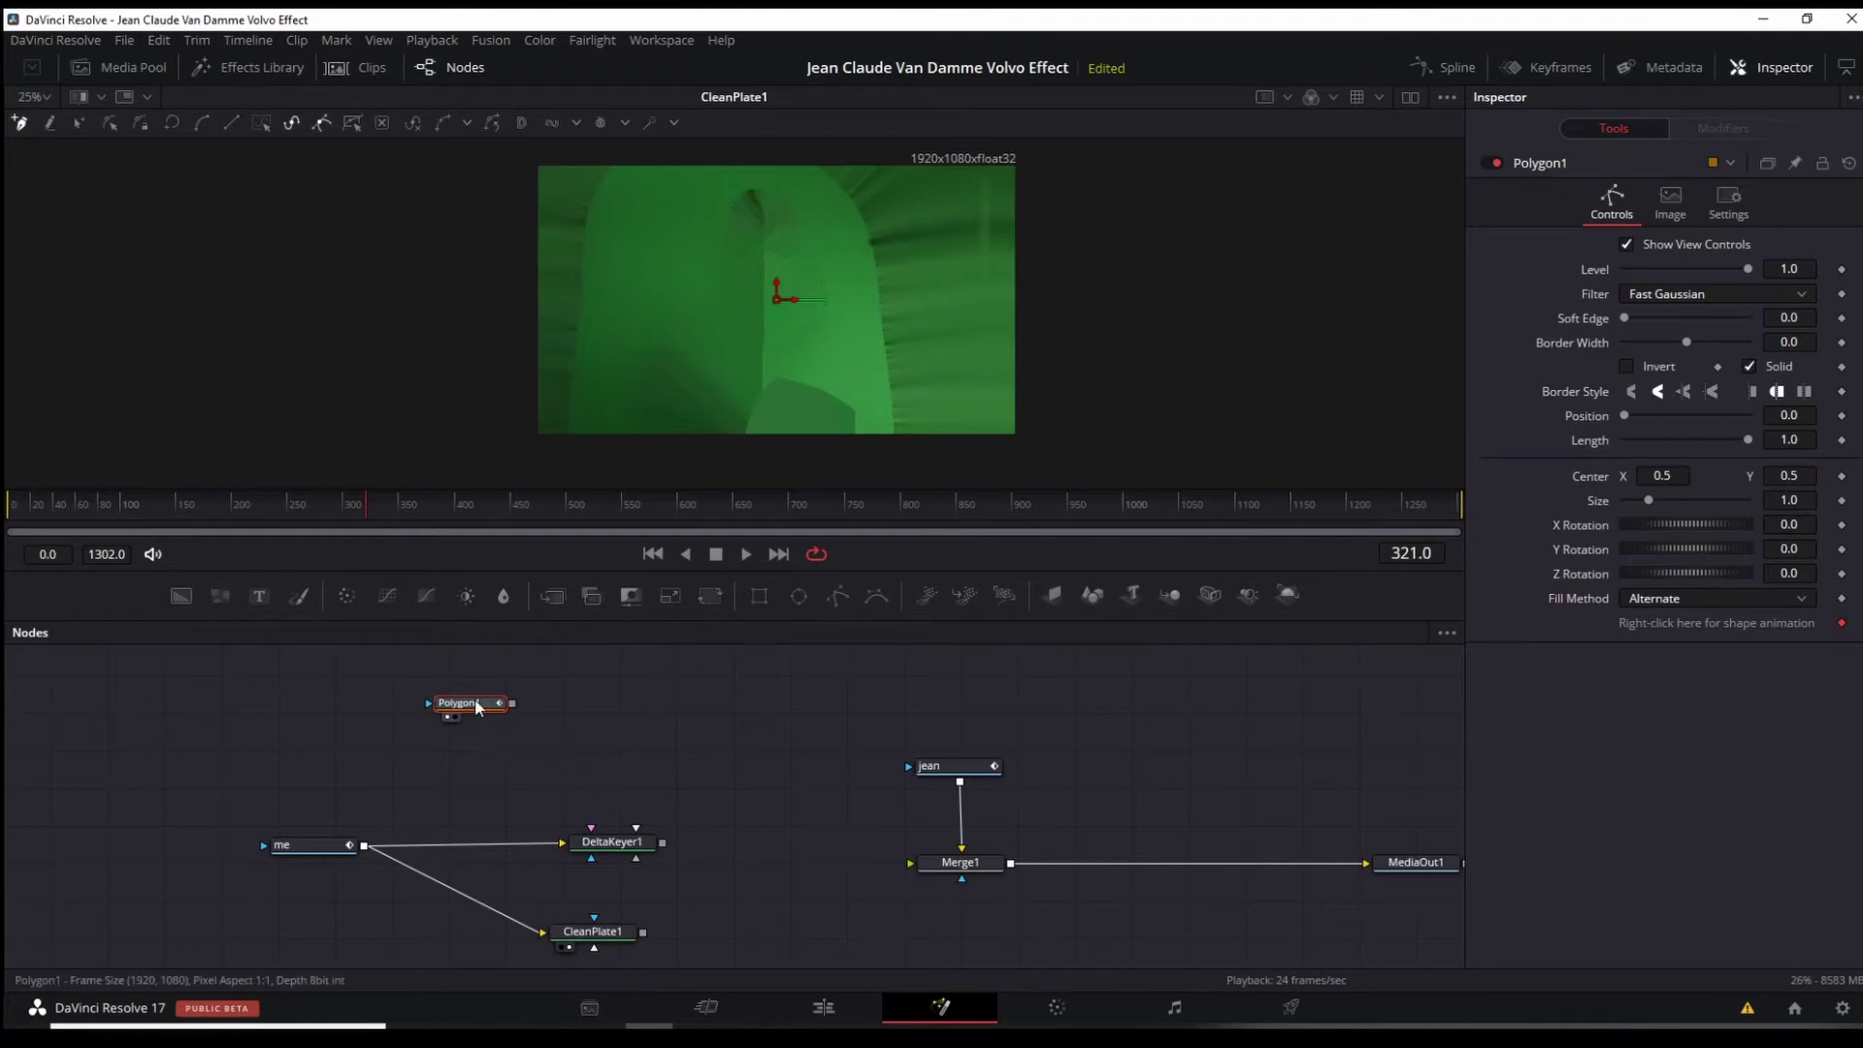
click(295, 843)
key(1)
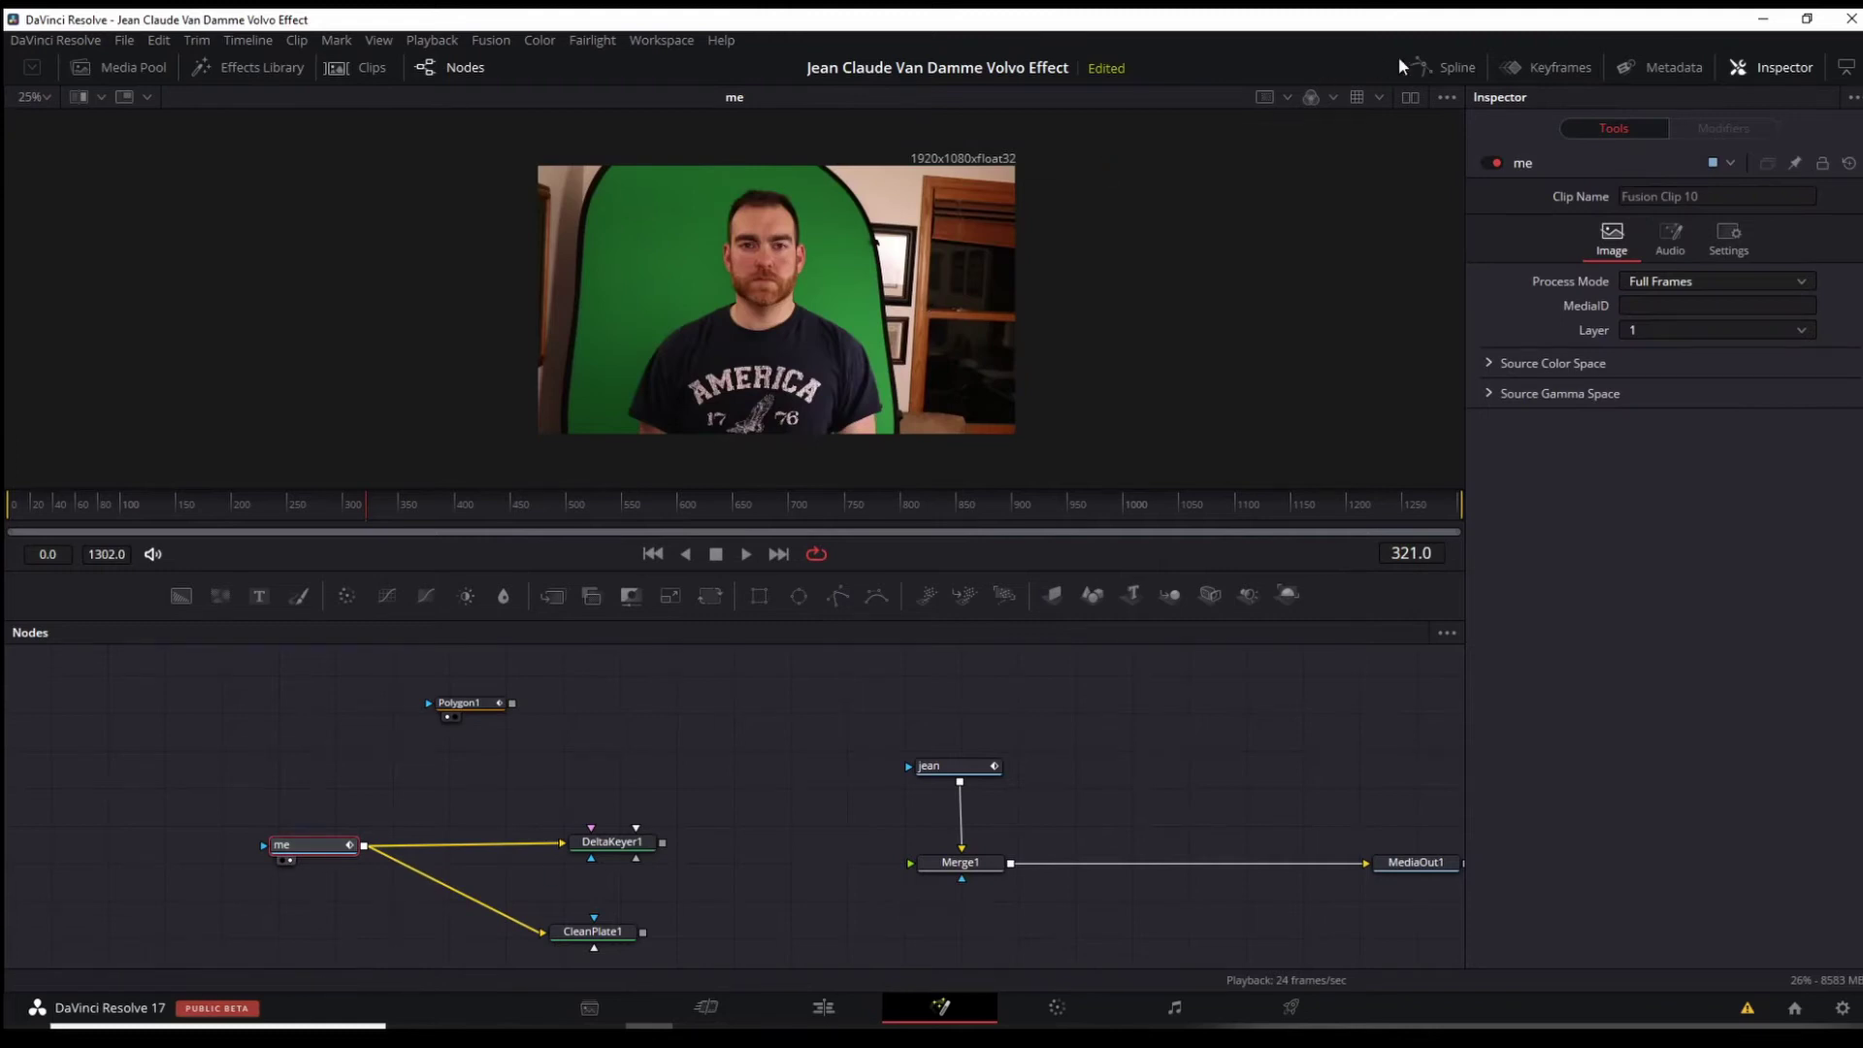
click(1411, 97)
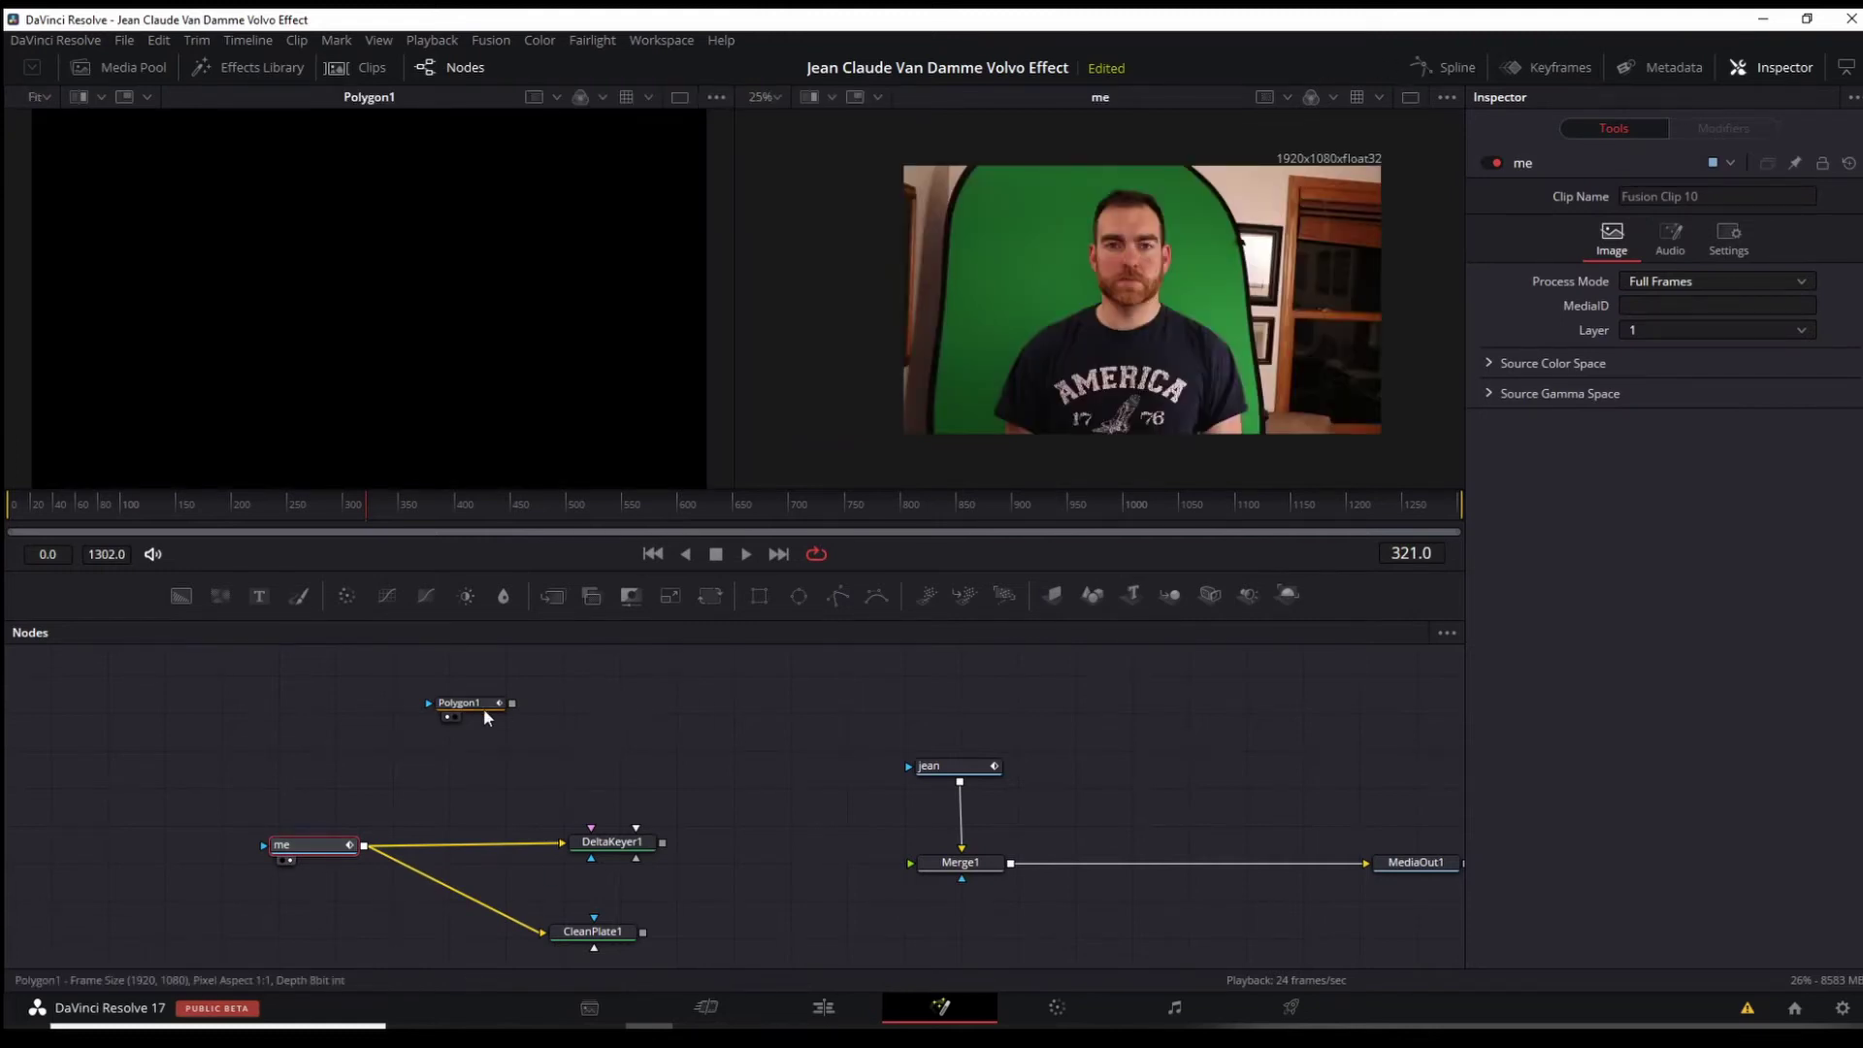
drag(483, 717, 491, 716)
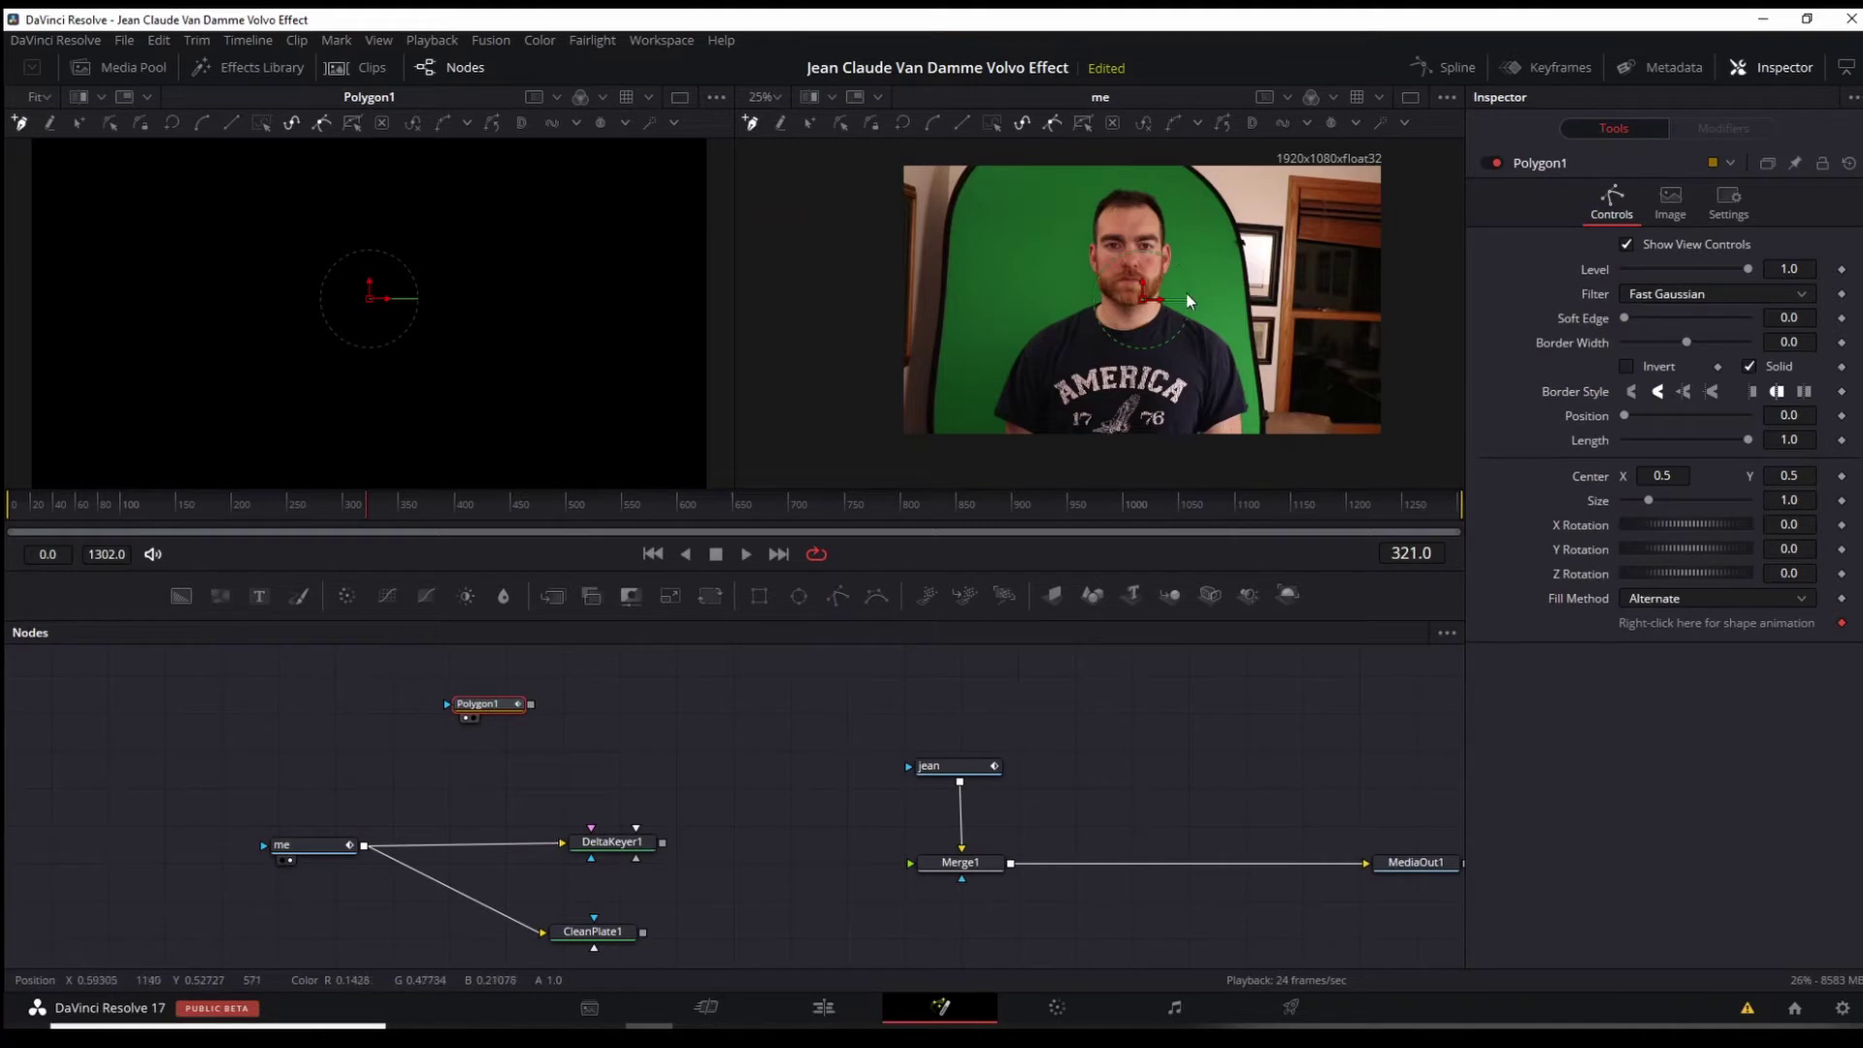
- Place polygon points from under the chin up the right side to the top of the head
scroll(1188, 300, up, 6)
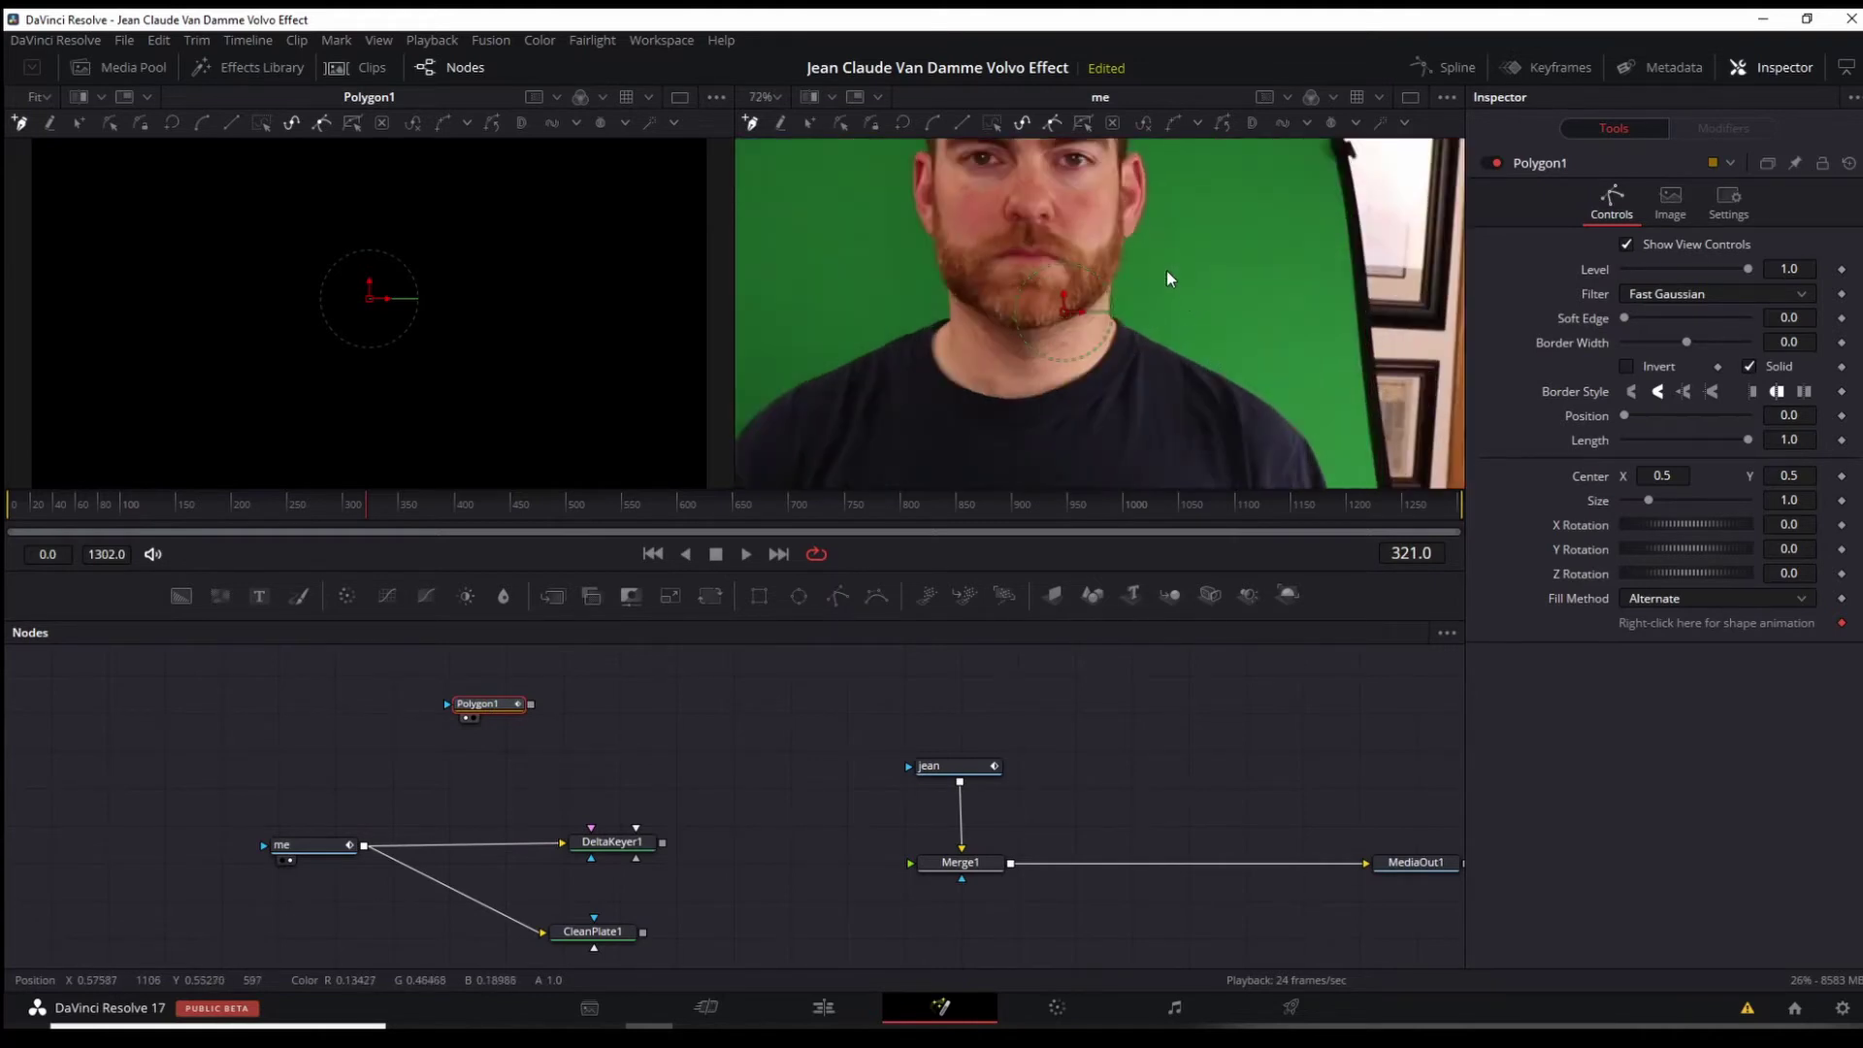
click(968, 401)
click(1018, 383)
click(1139, 300)
drag(1198, 207, 1164, 449)
click(1139, 301)
click(1152, 184)
drag(1153, 187, 1185, 300)
click(1171, 222)
- Finish the outline down the left side and jaw, close the shape, and invert the mask
click(1003, 226)
click(918, 229)
drag(941, 230, 902, 374)
click(914, 352)
click(897, 282)
click(947, 396)
click(1036, 404)
click(1088, 453)
click(1124, 473)
scroll(1295, 470, down, 5)
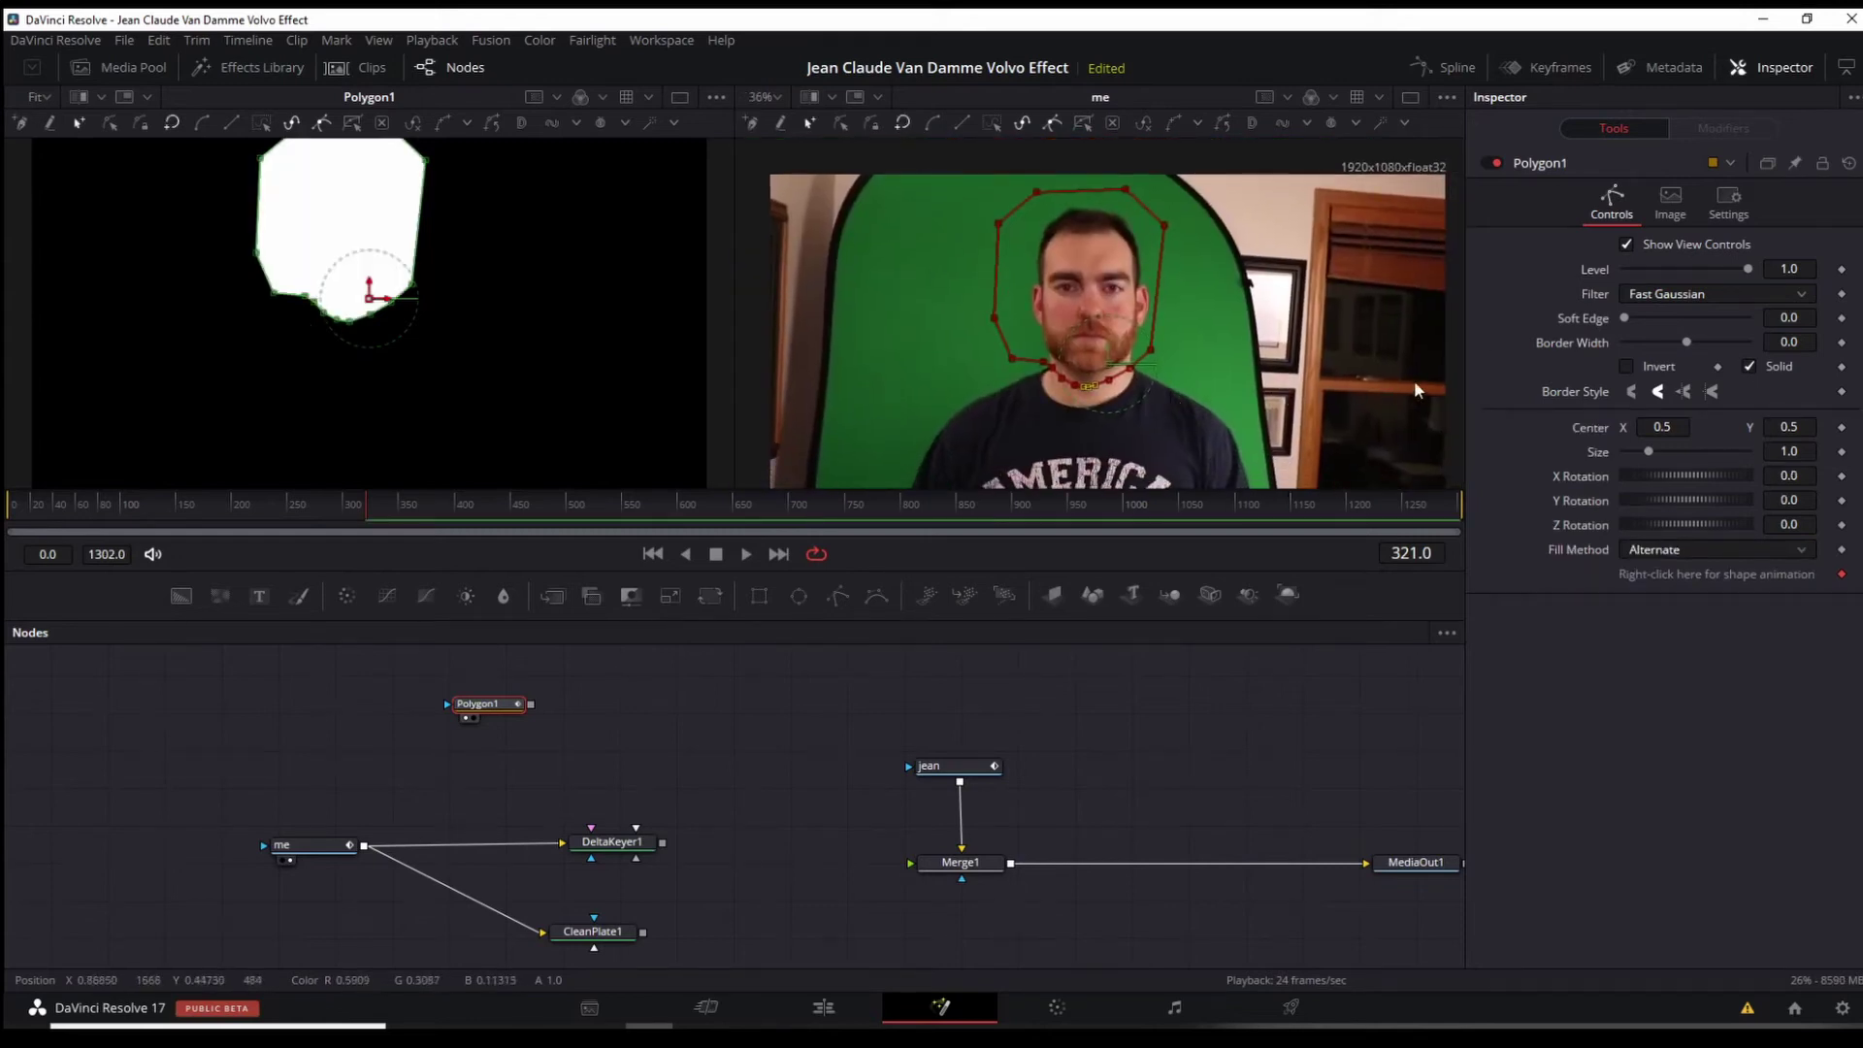
click(1625, 365)
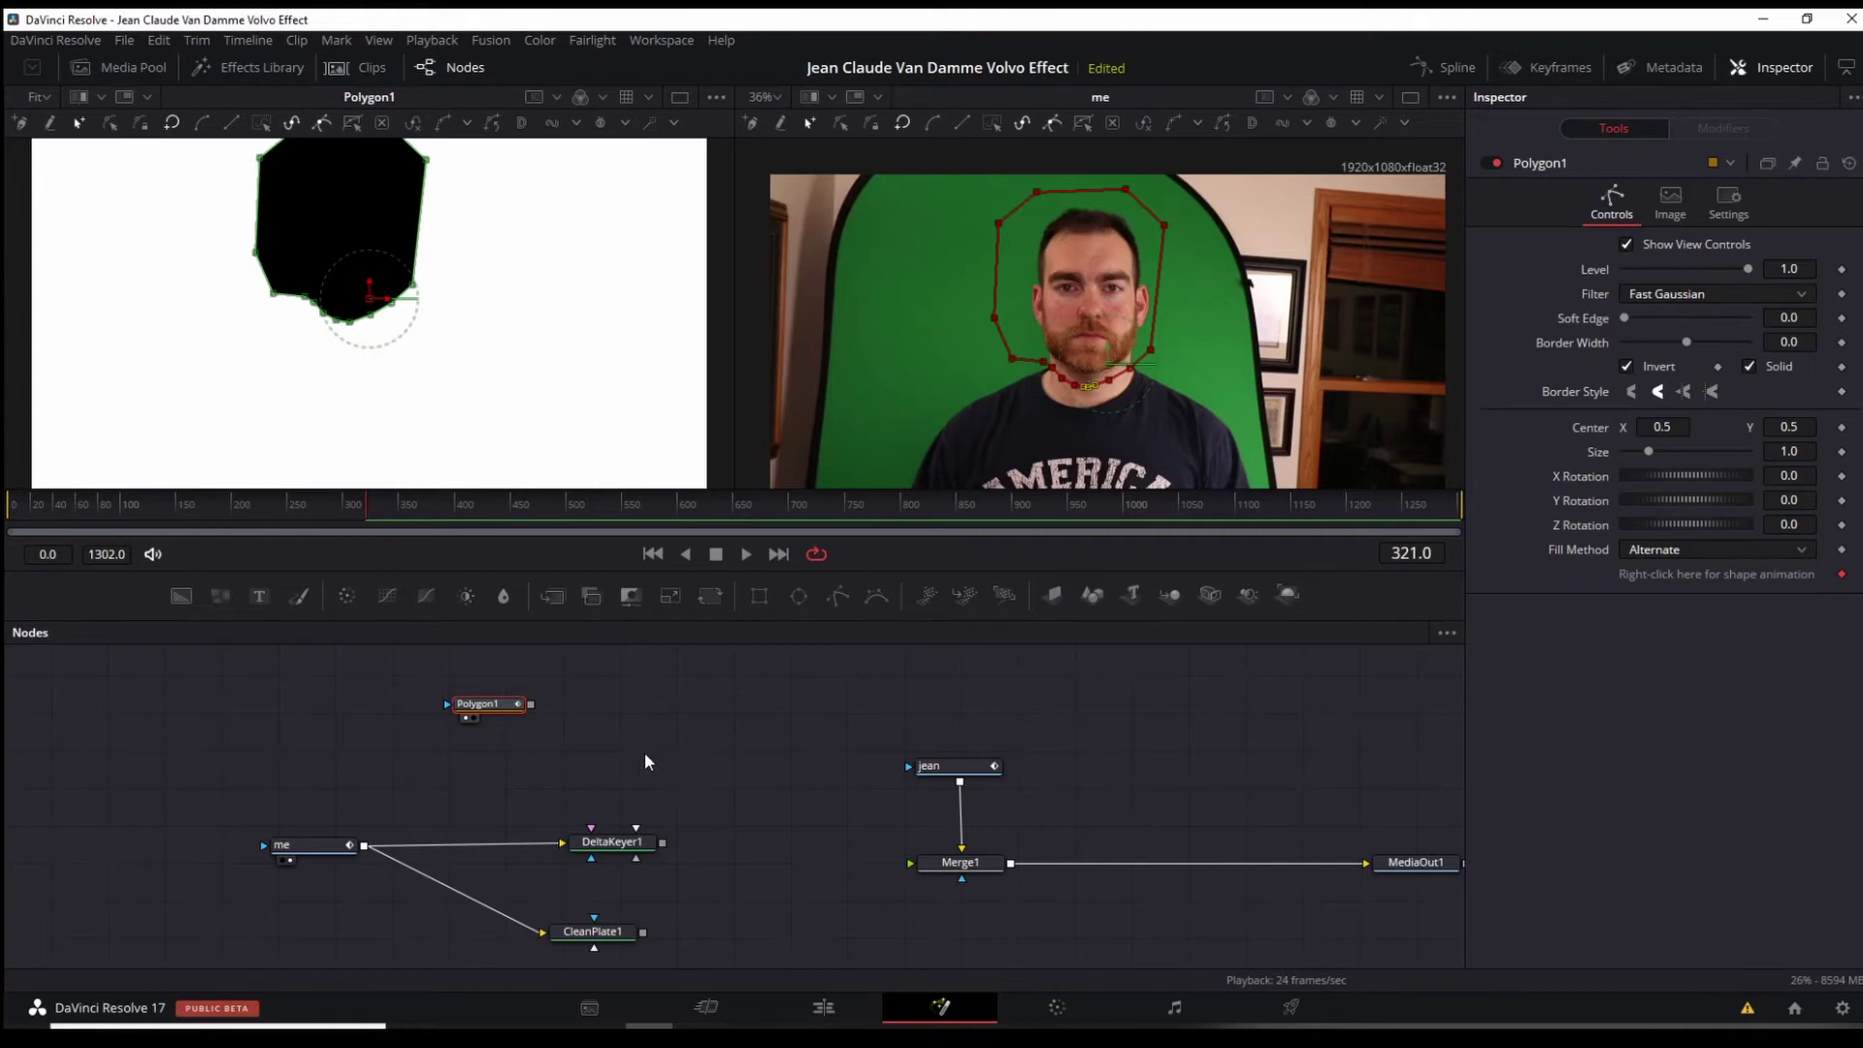
- Connect Polygon1 as DeltaKeyer1's garbage matte and CleanPlate1 to its clean plate input
right_click(488, 713)
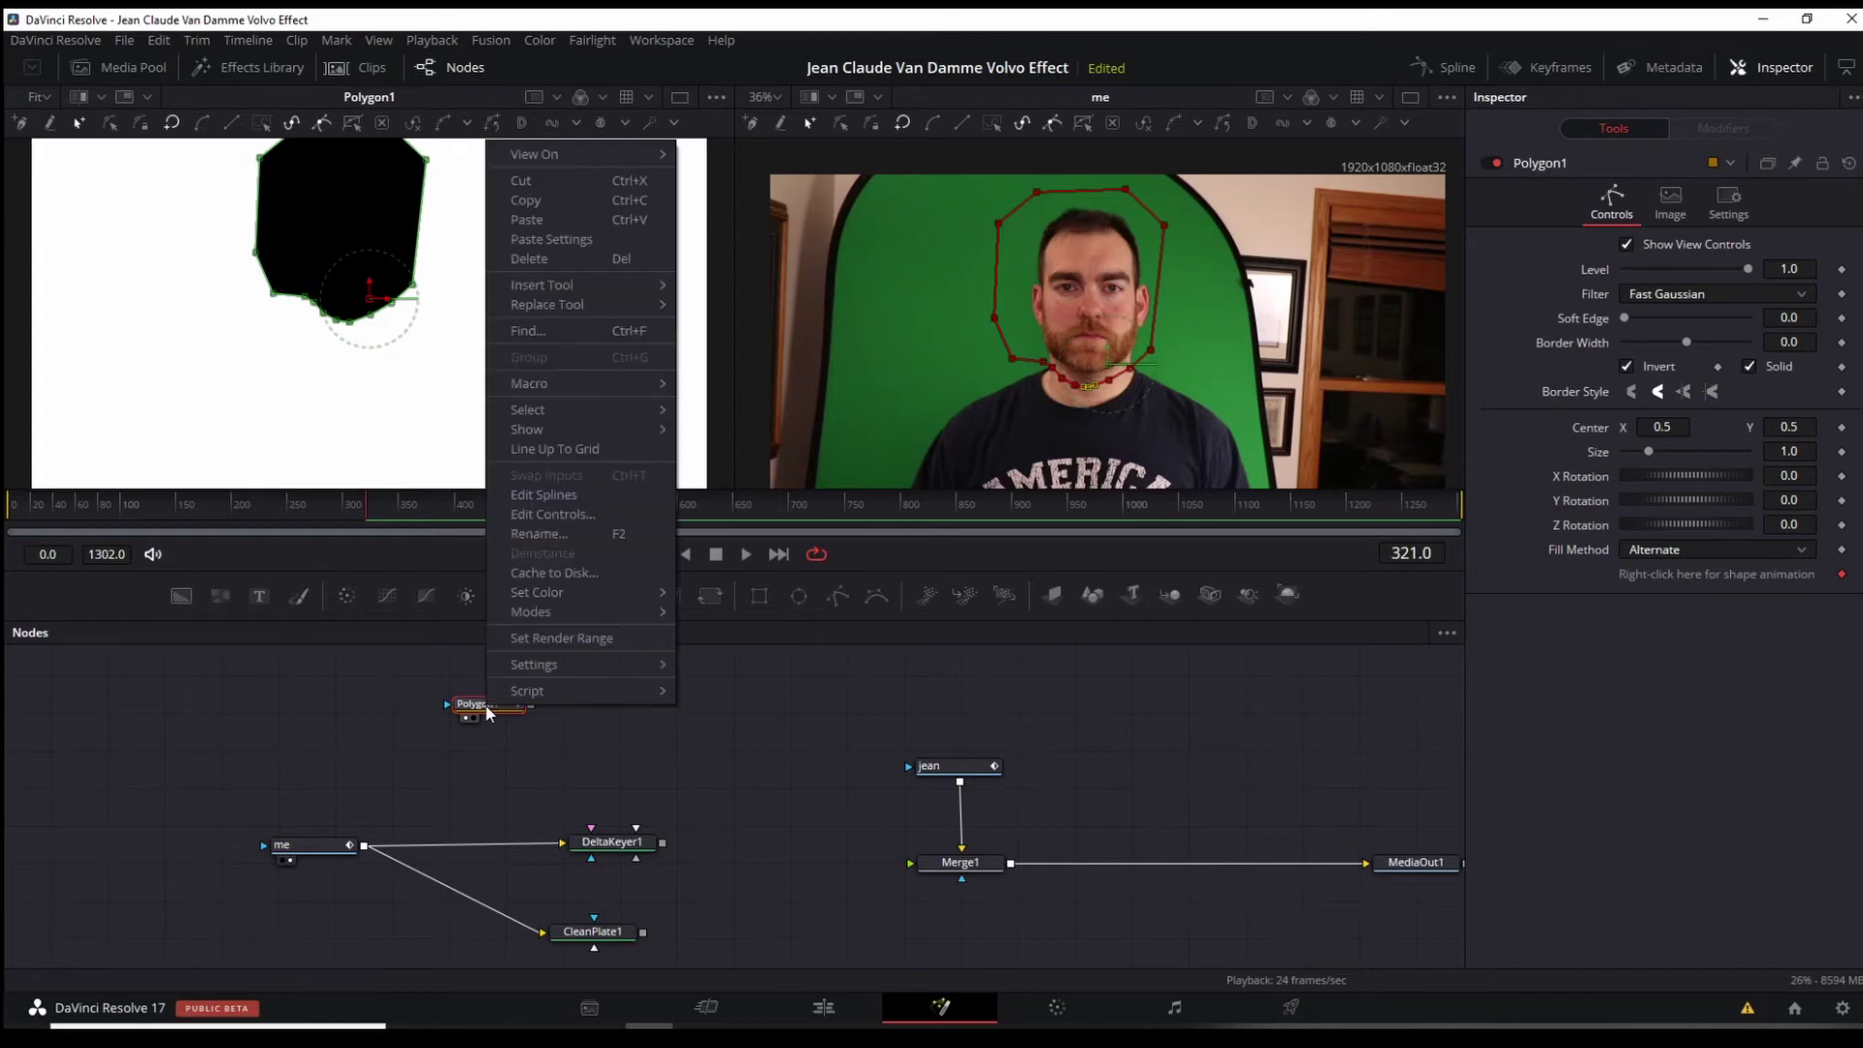
click(586, 755)
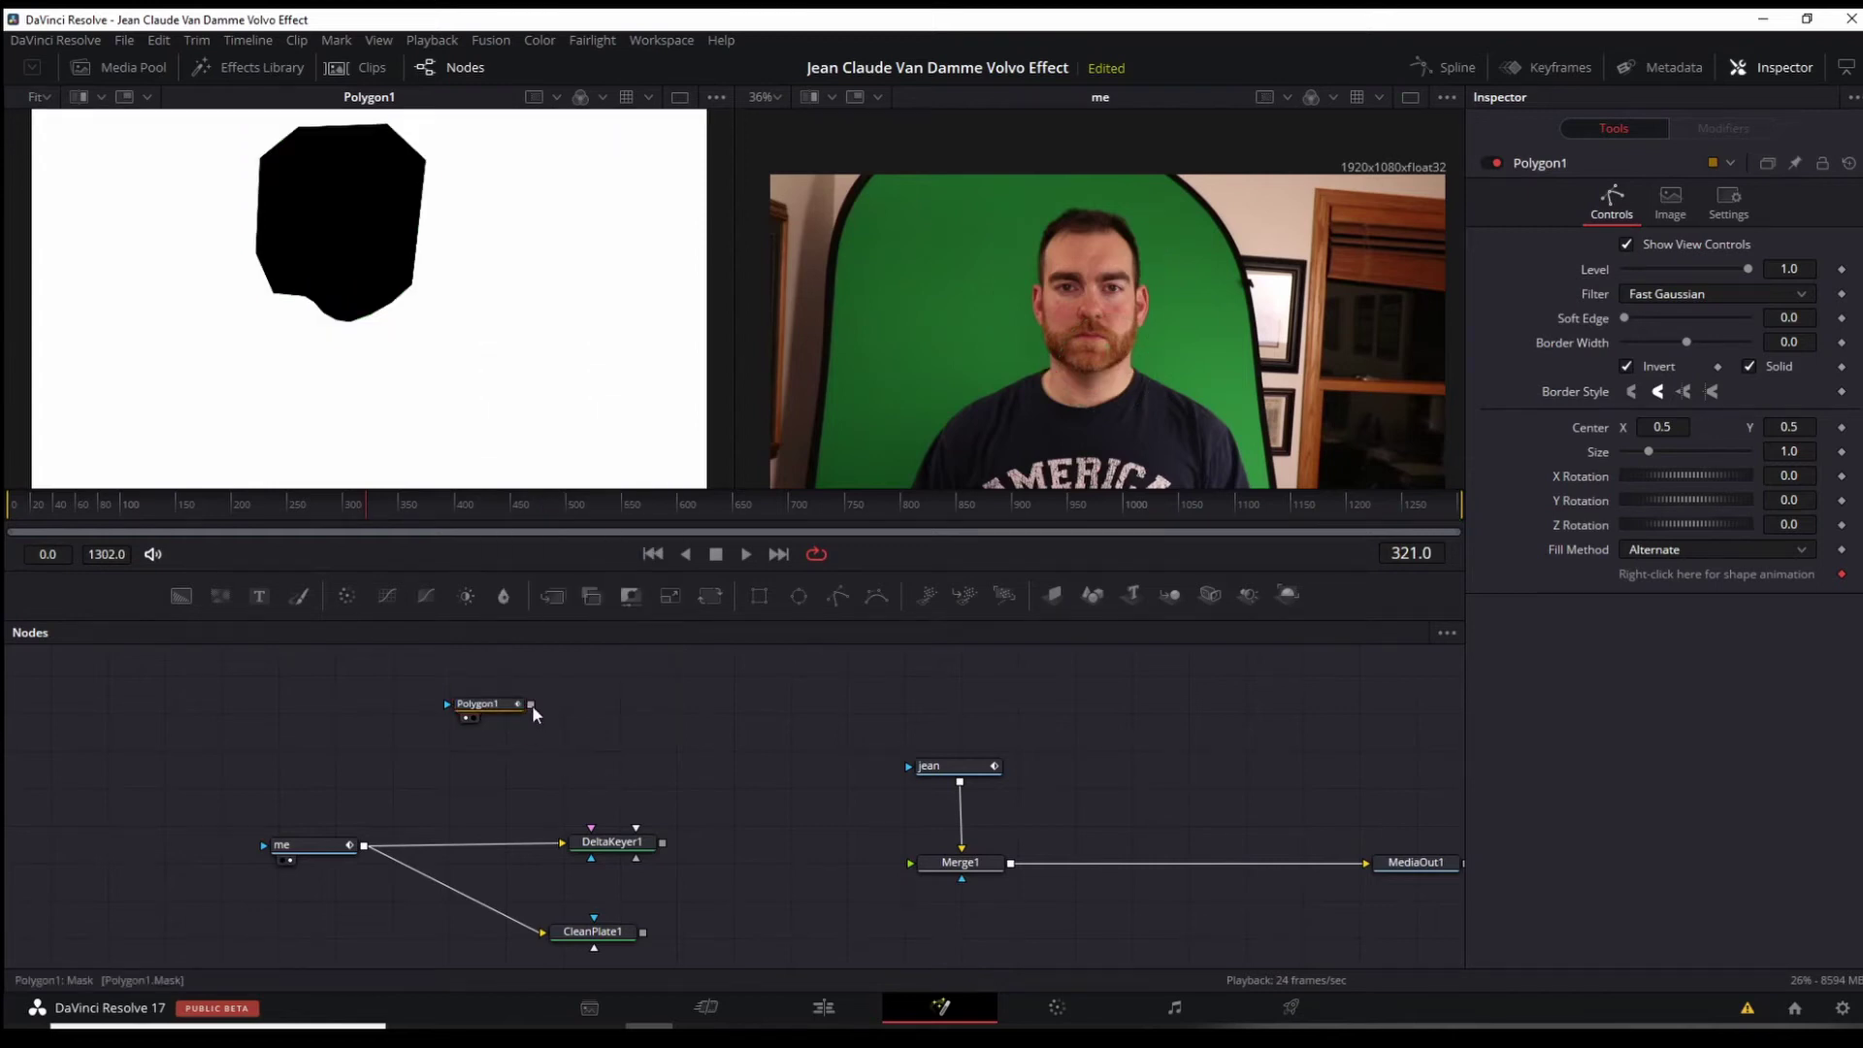
drag(532, 706, 634, 844)
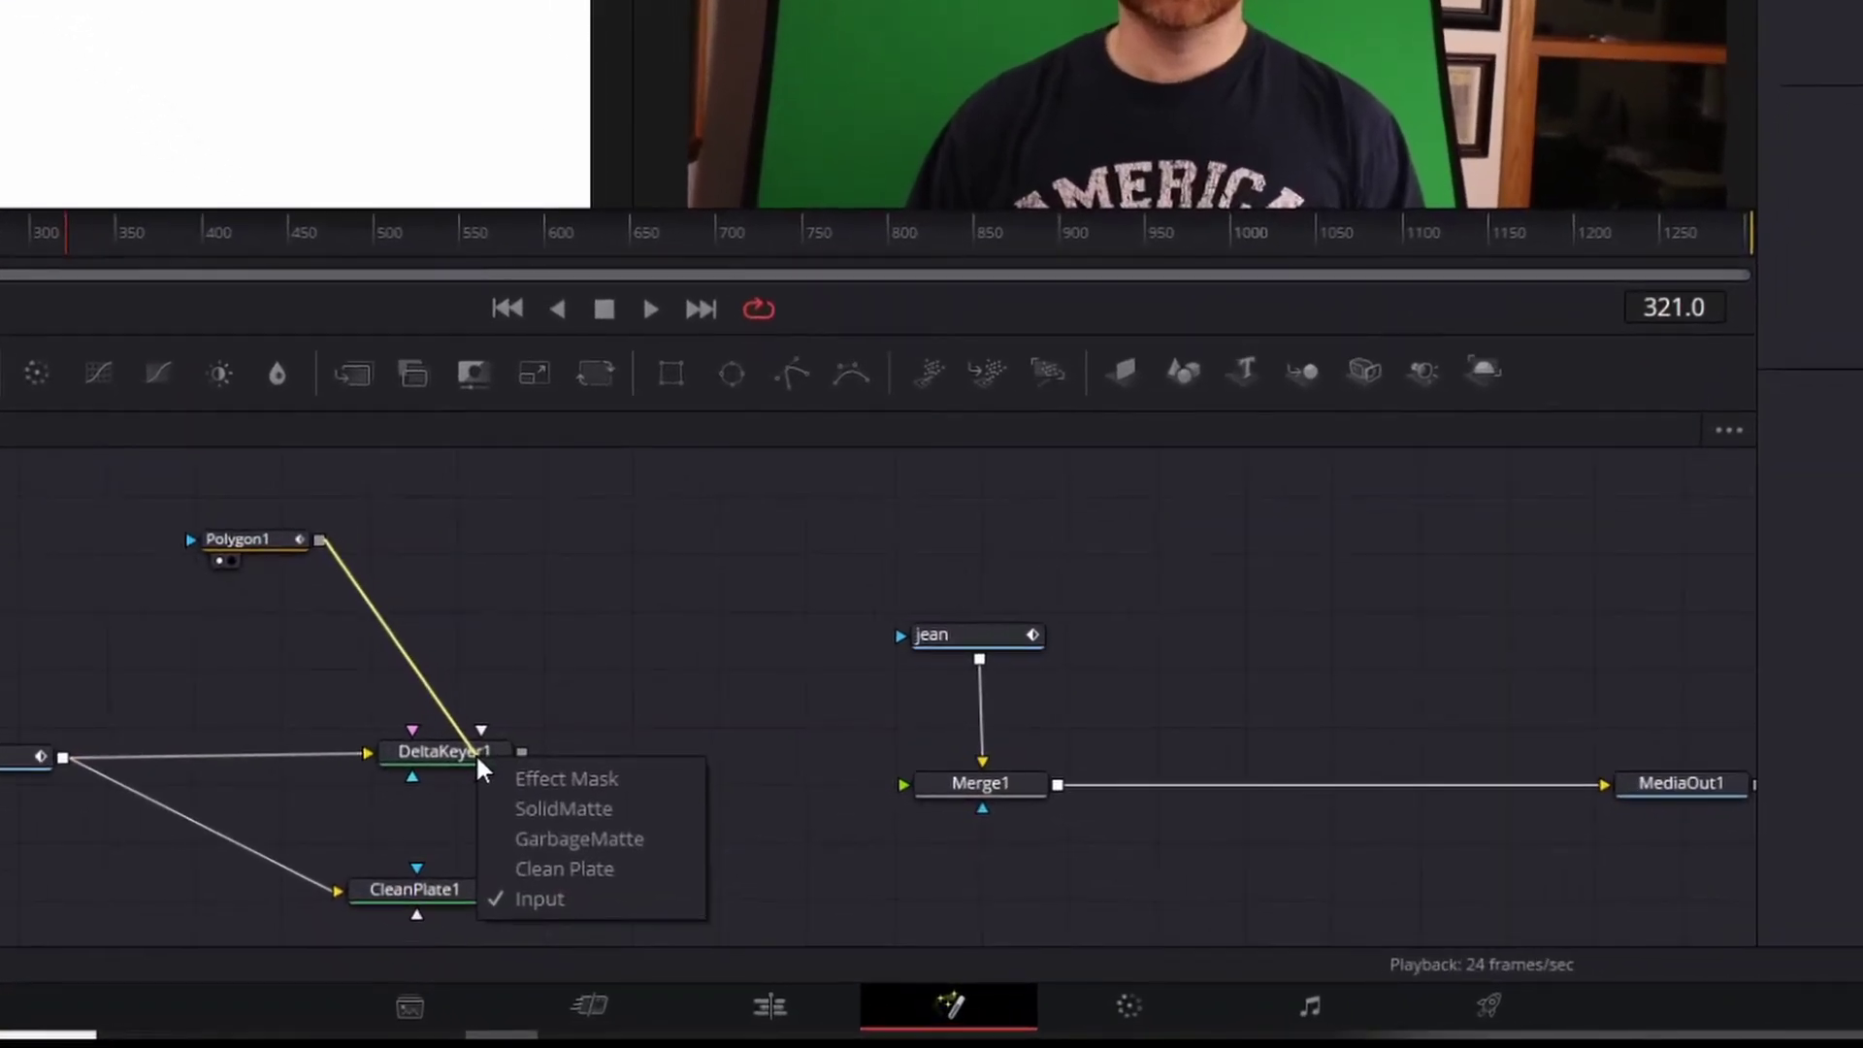
click(648, 841)
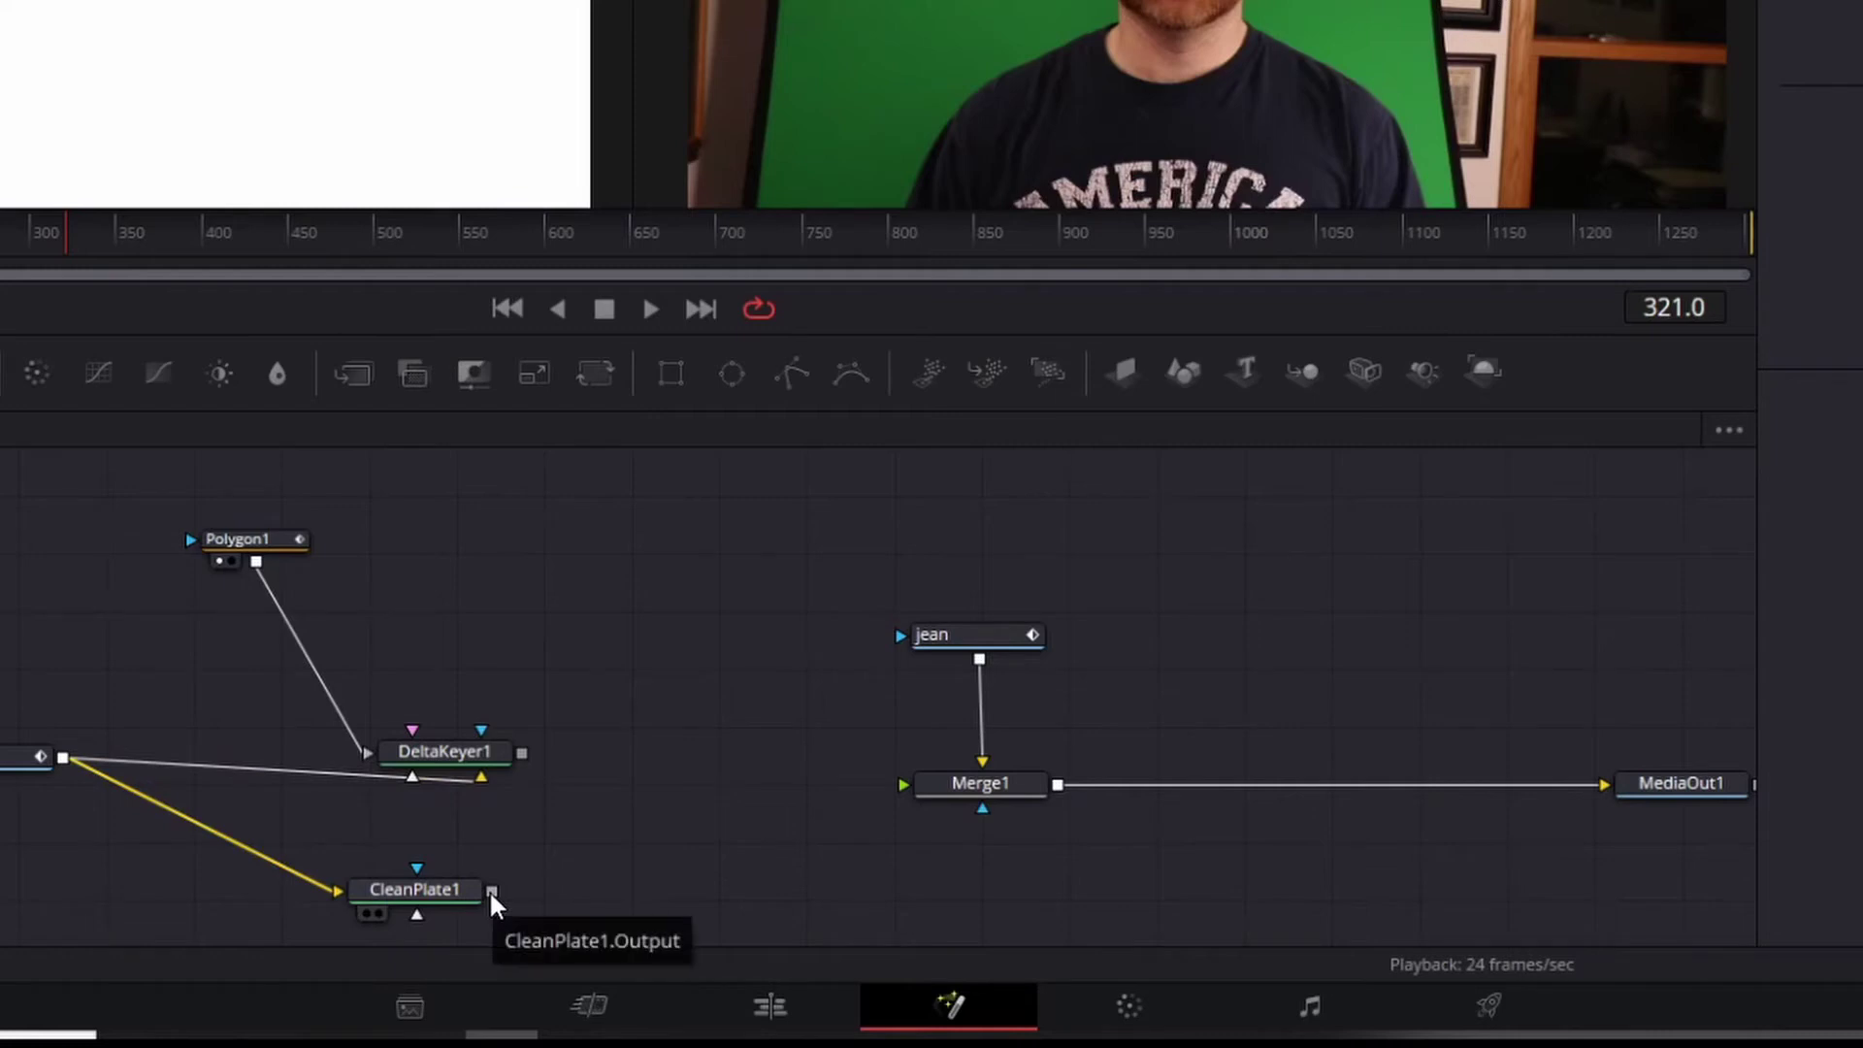
drag(492, 890, 506, 767)
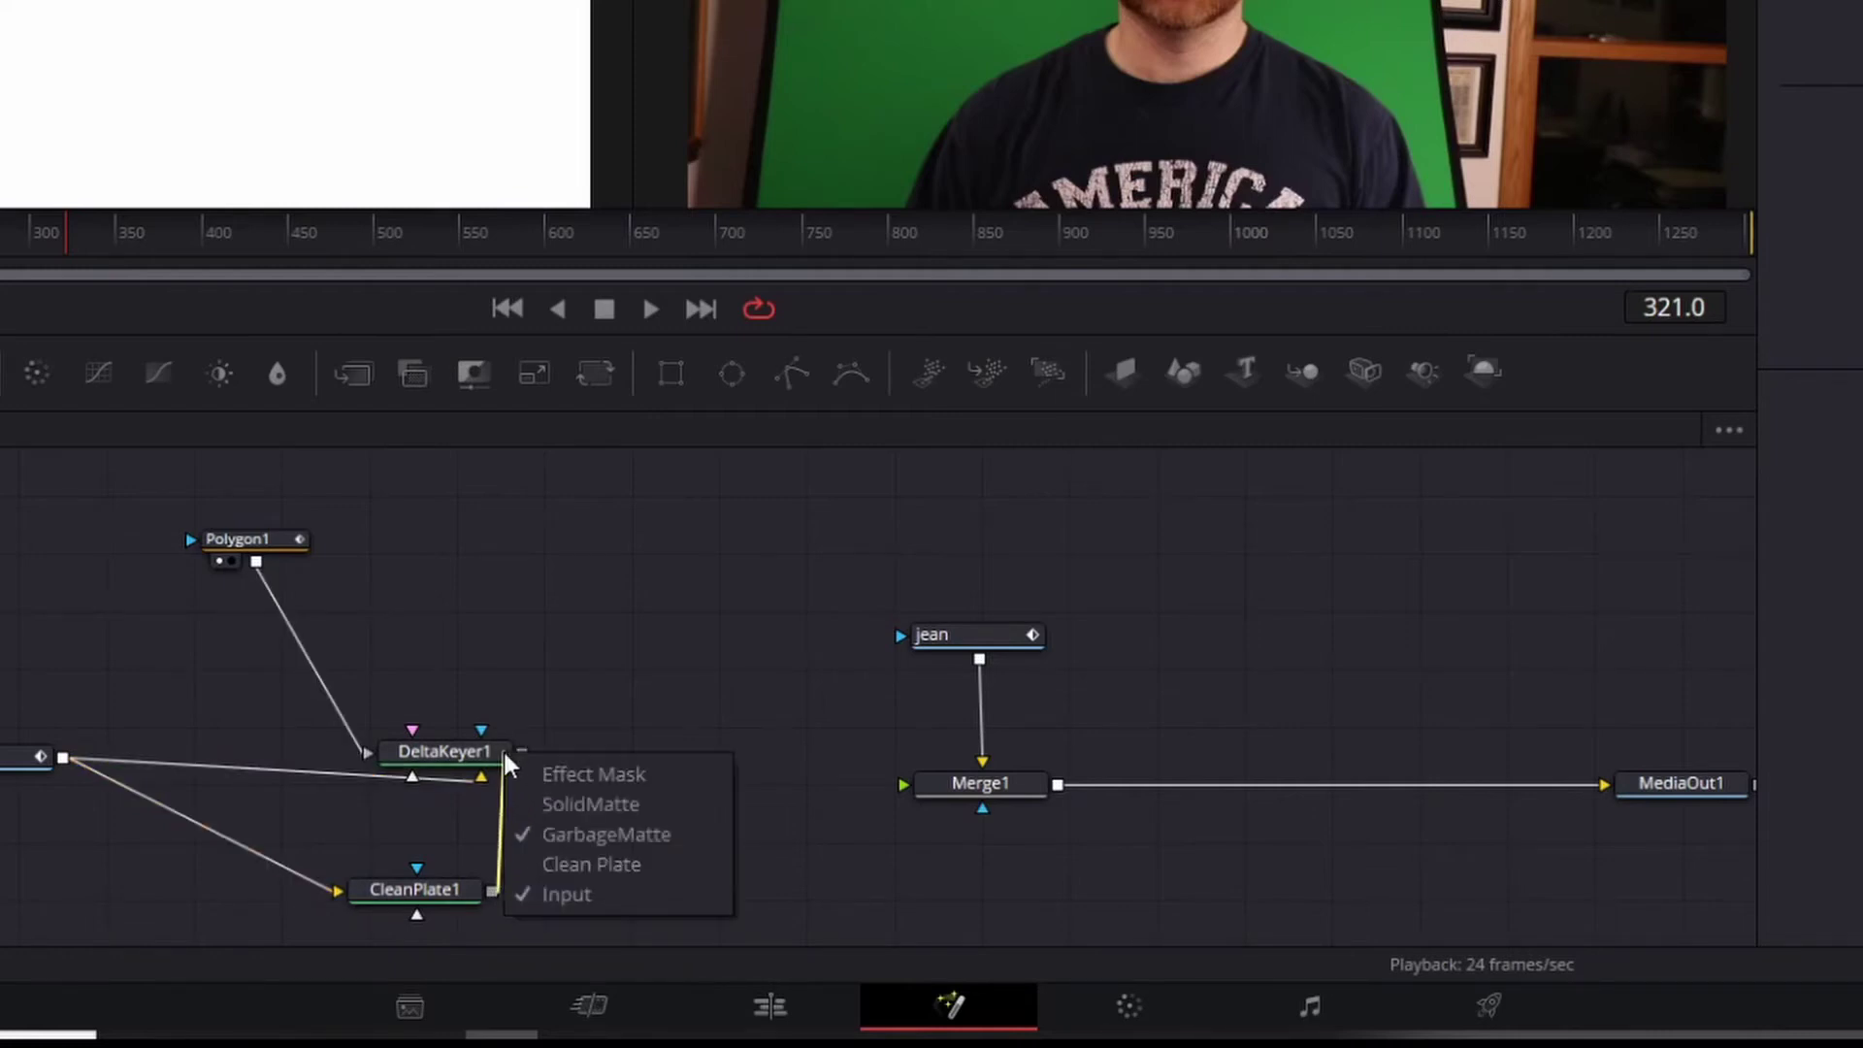
click(650, 867)
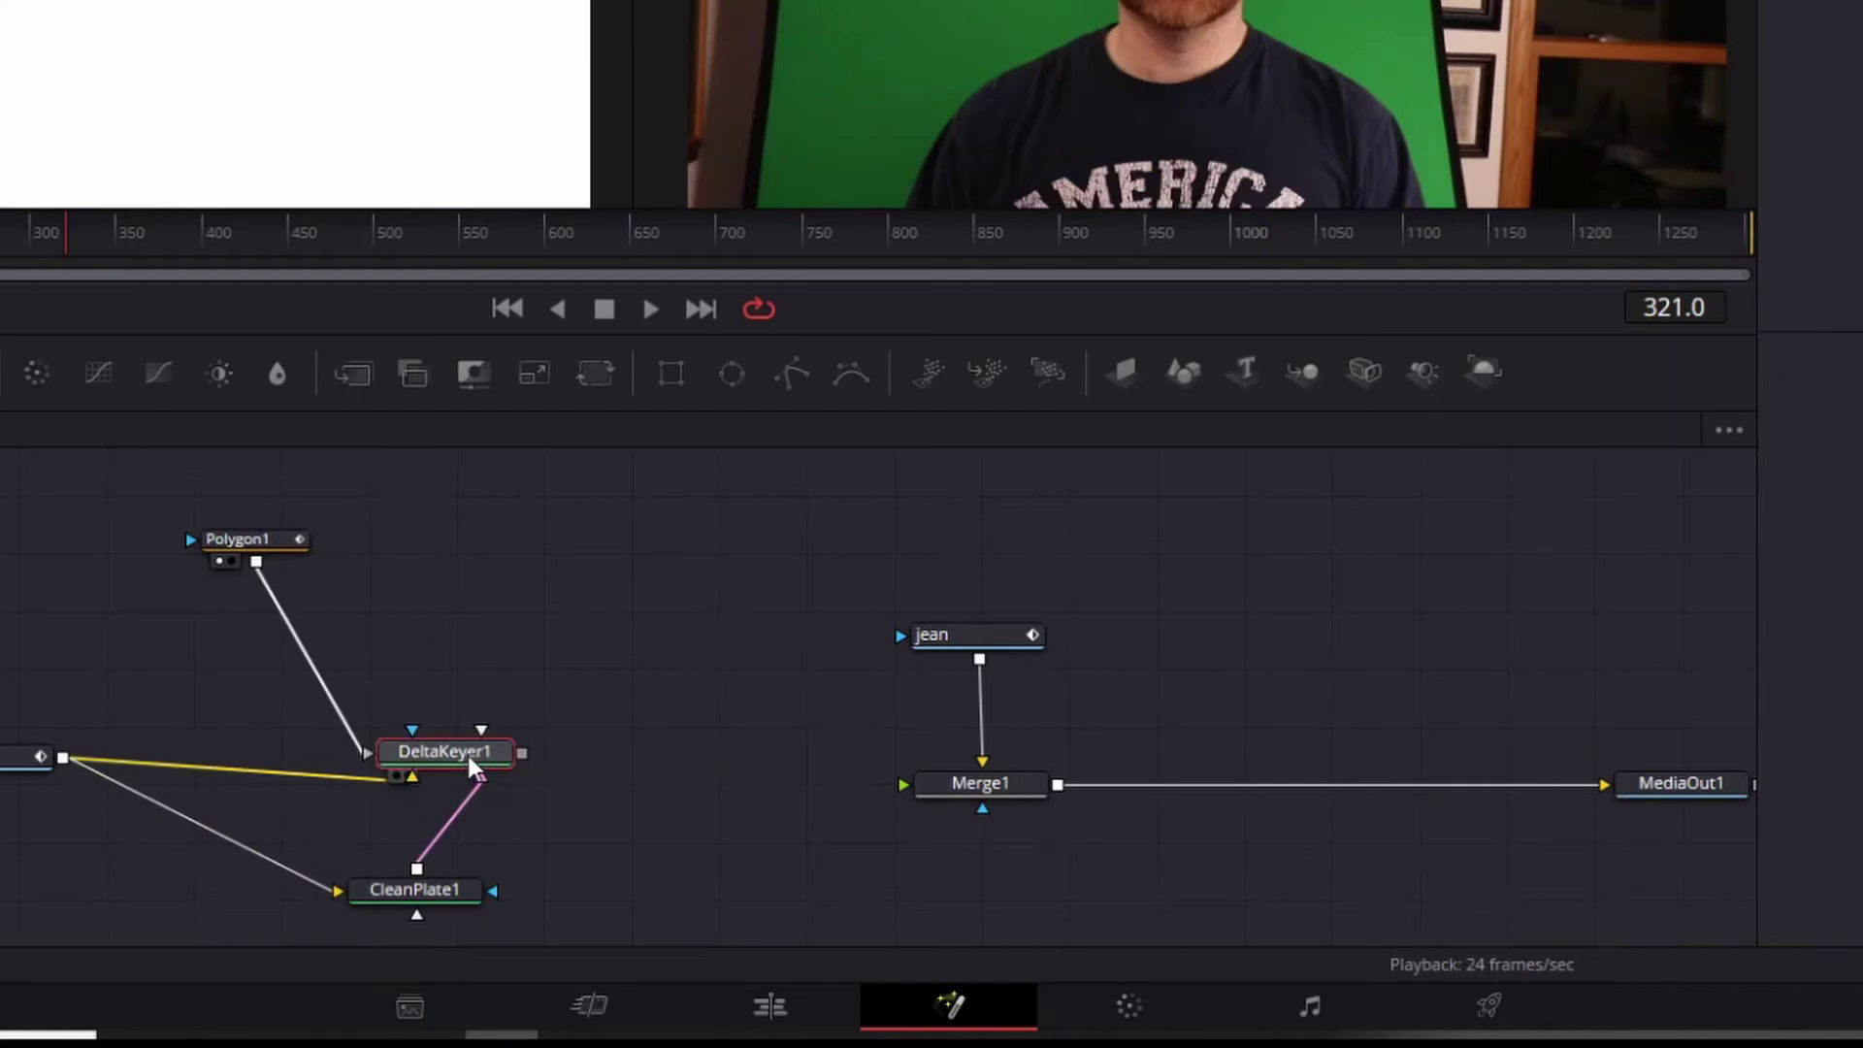
- View the keyed face from DeltaKeyer1 and select the Polygon1 mask
key(2)
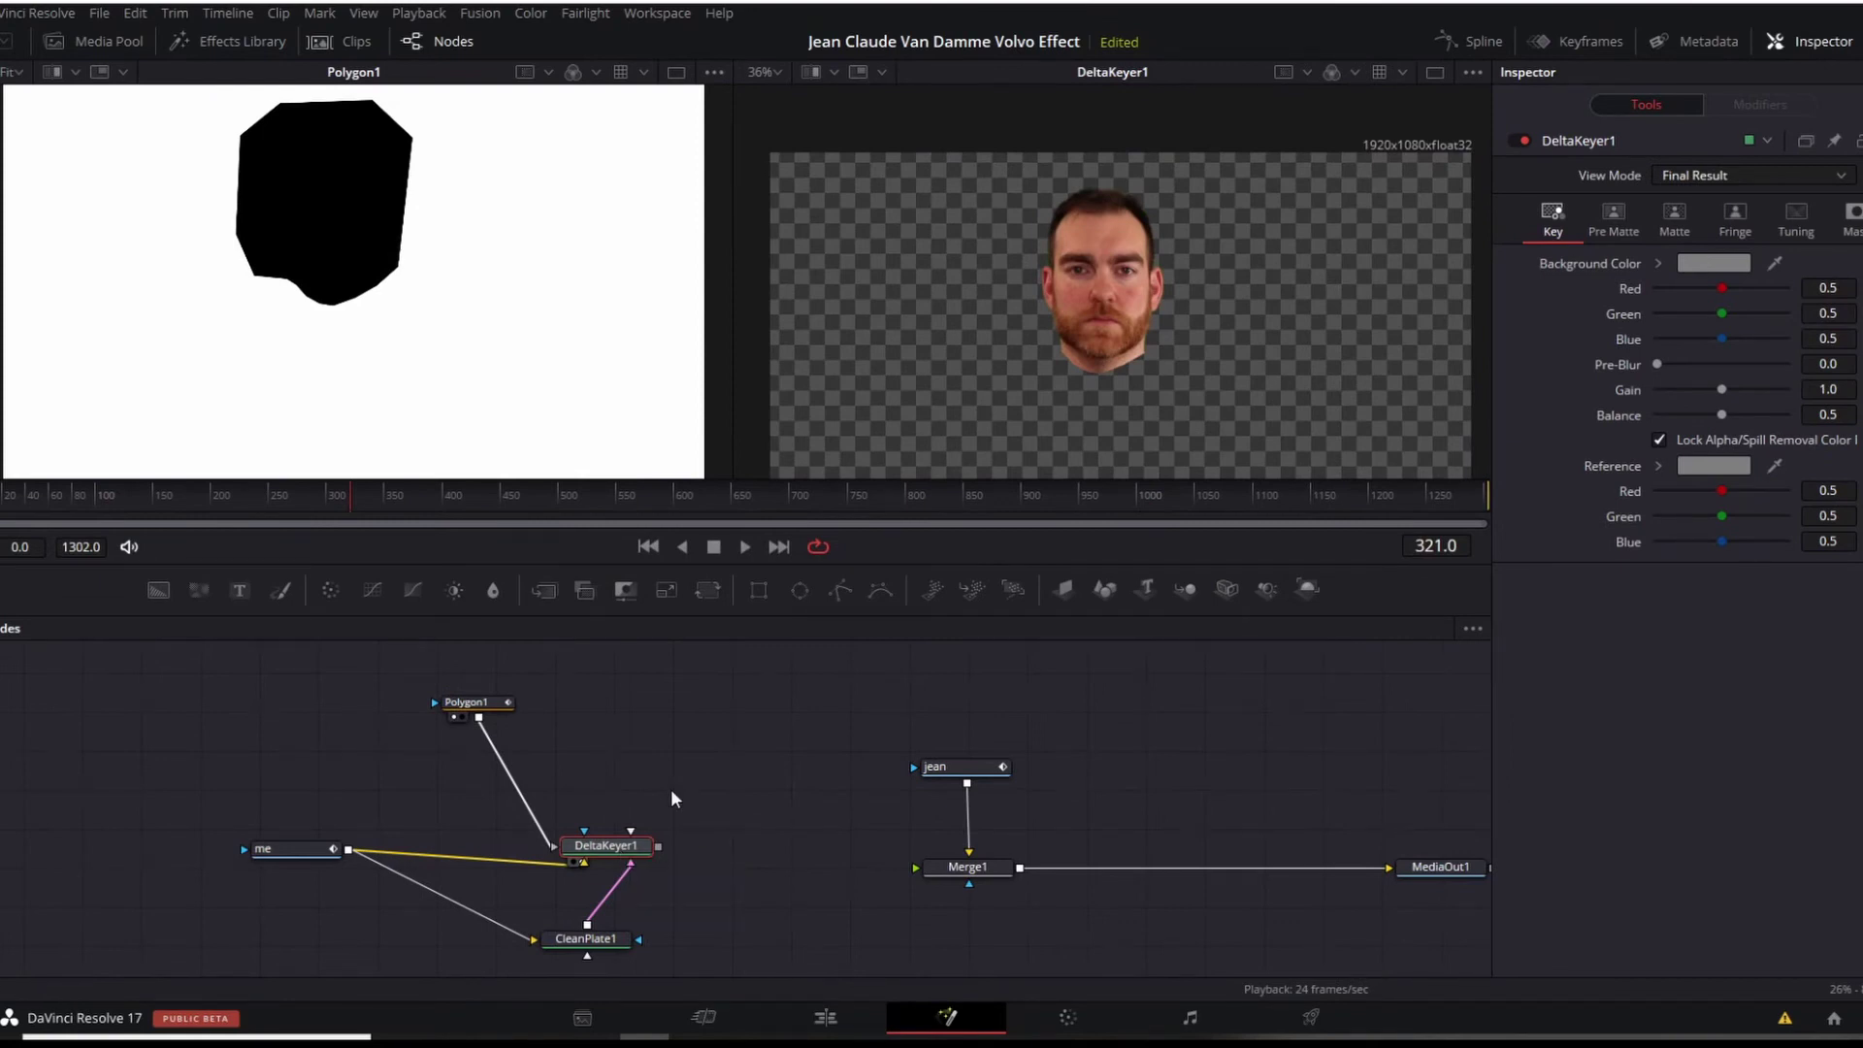
click(466, 703)
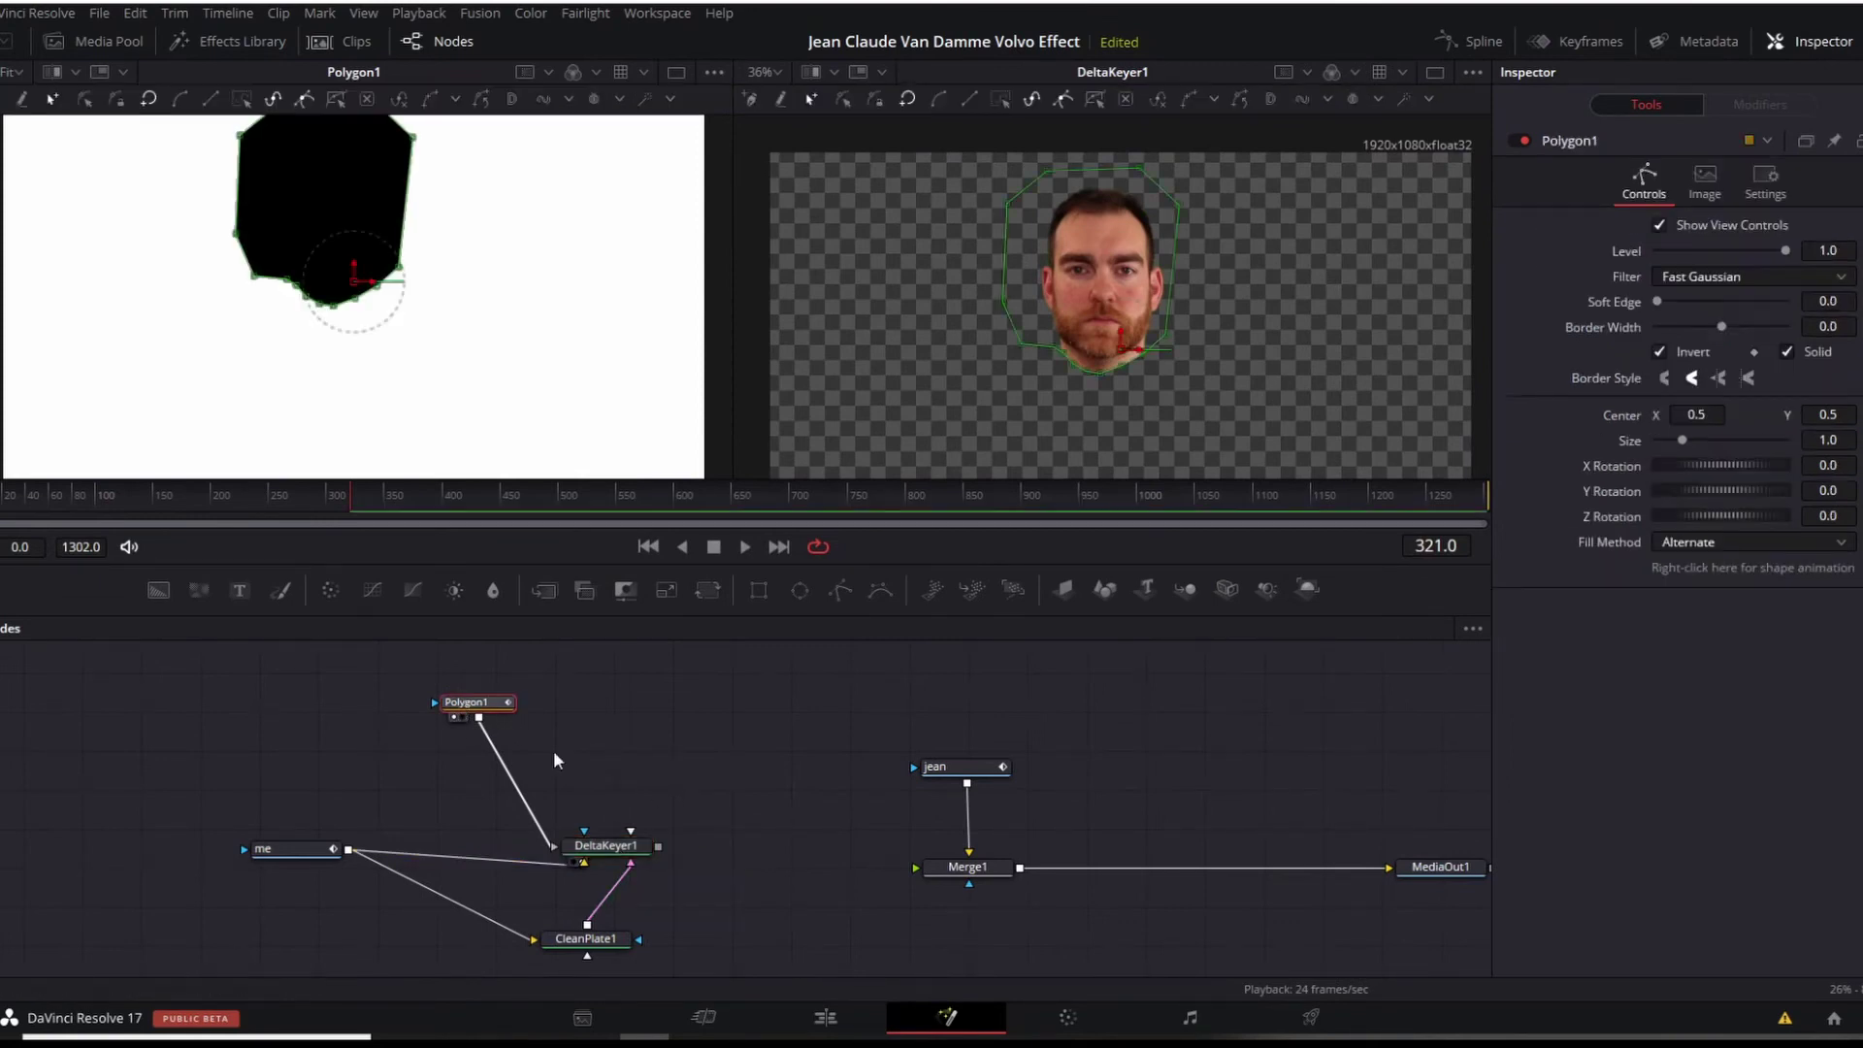
click(1019, 314)
click(1024, 315)
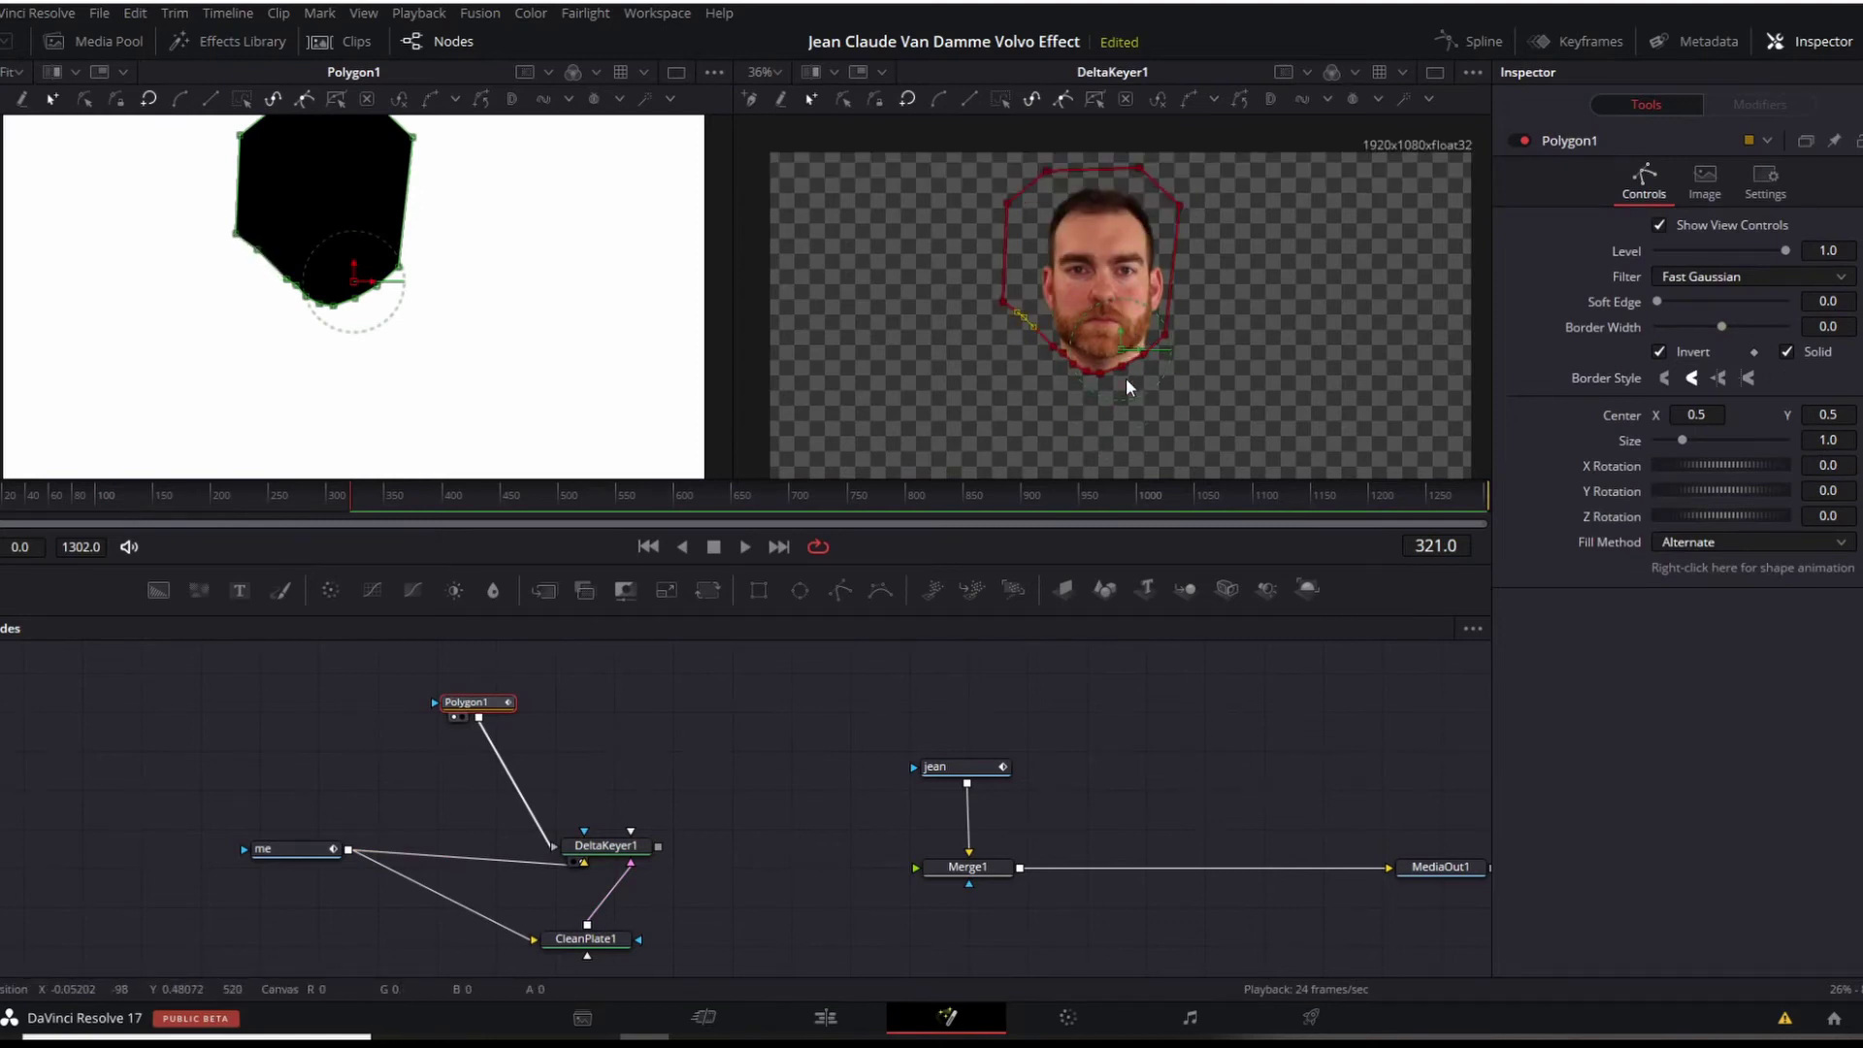
- Raise Polygon1's Soft Edge to 0.0315 so the chin fades out
scroll(1126, 377, up, 3)
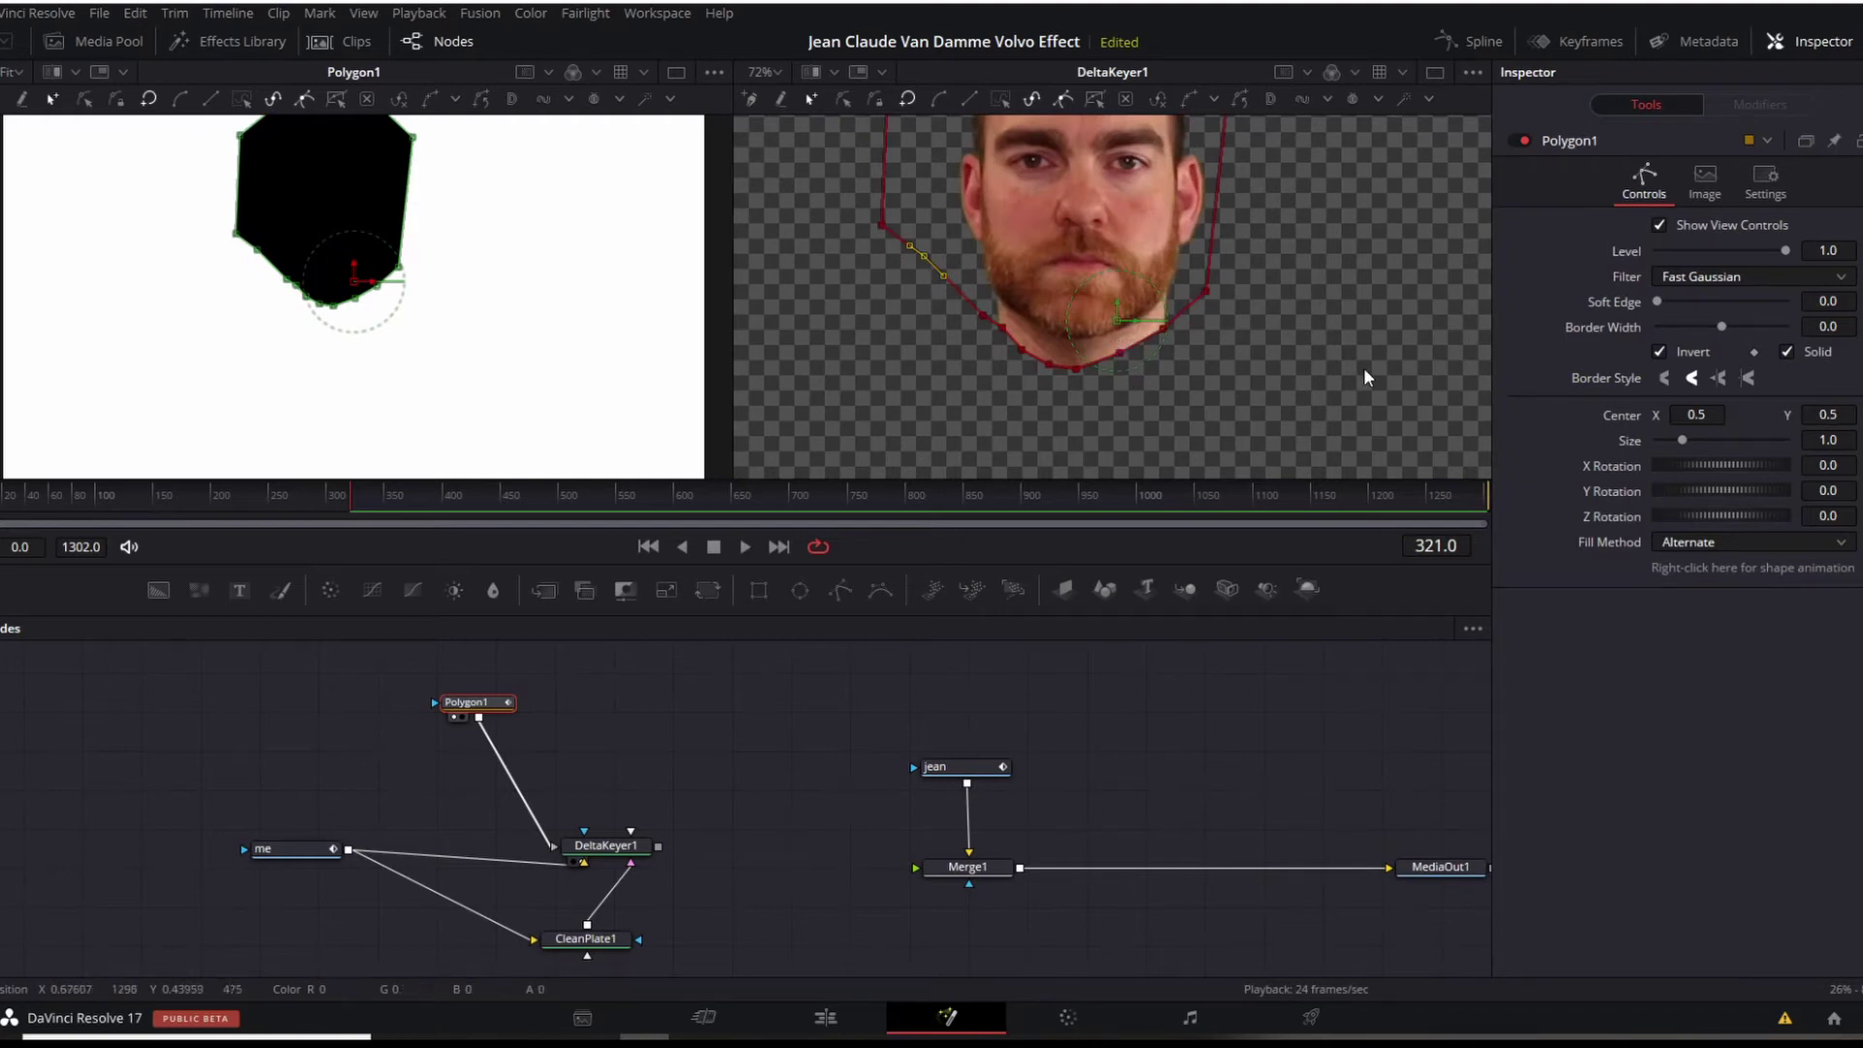
drag(1657, 302, 1671, 300)
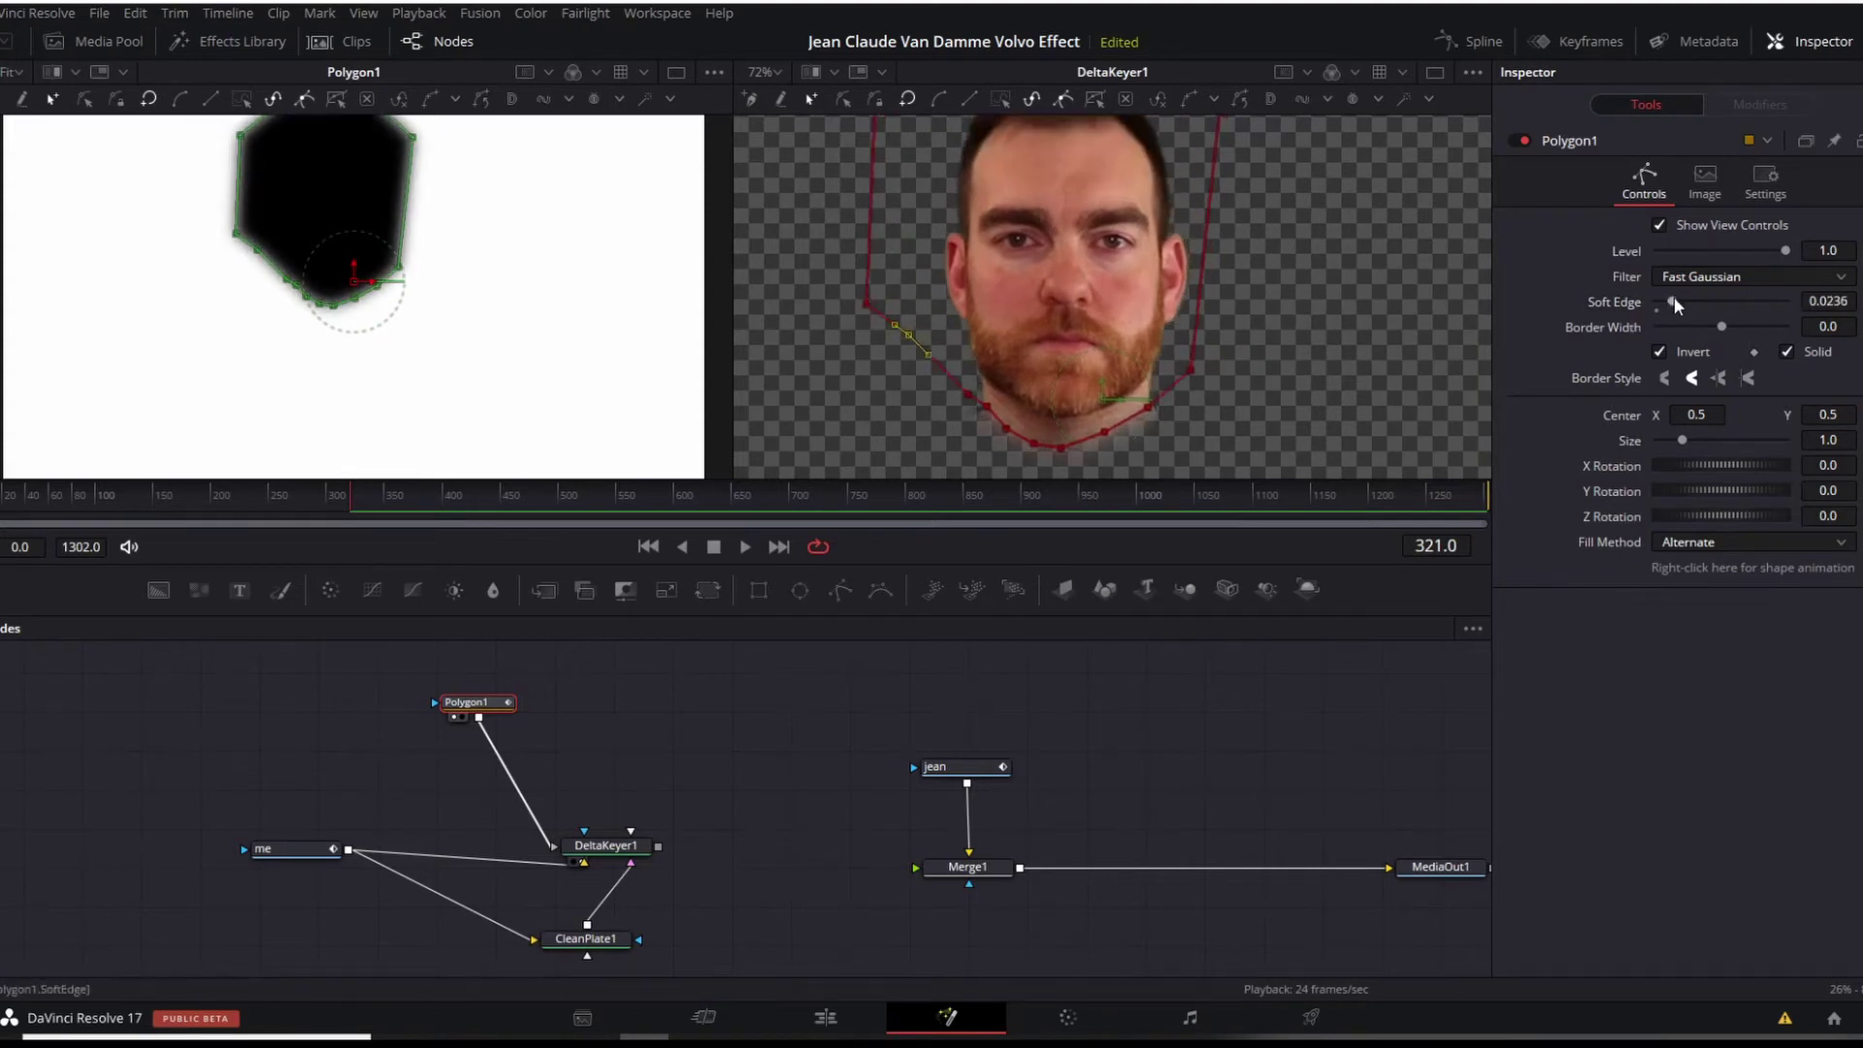
drag(1674, 297, 1678, 299)
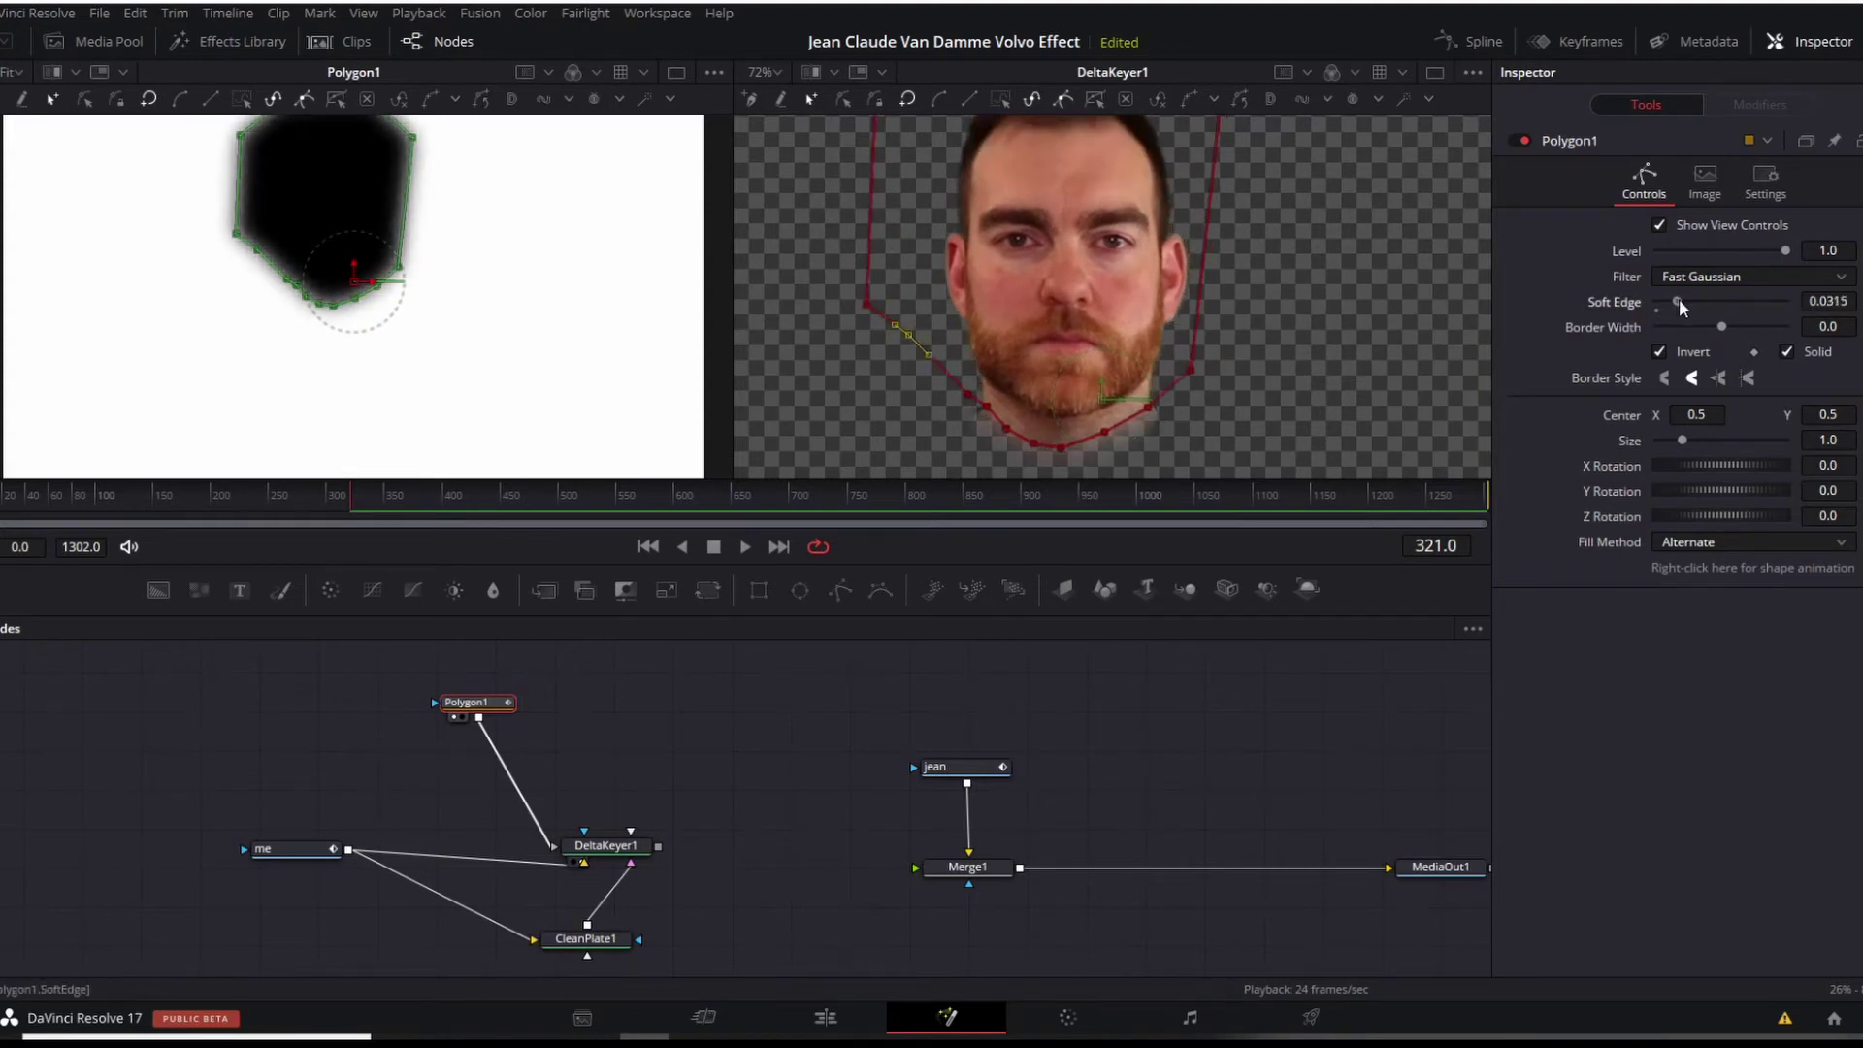
click(798, 766)
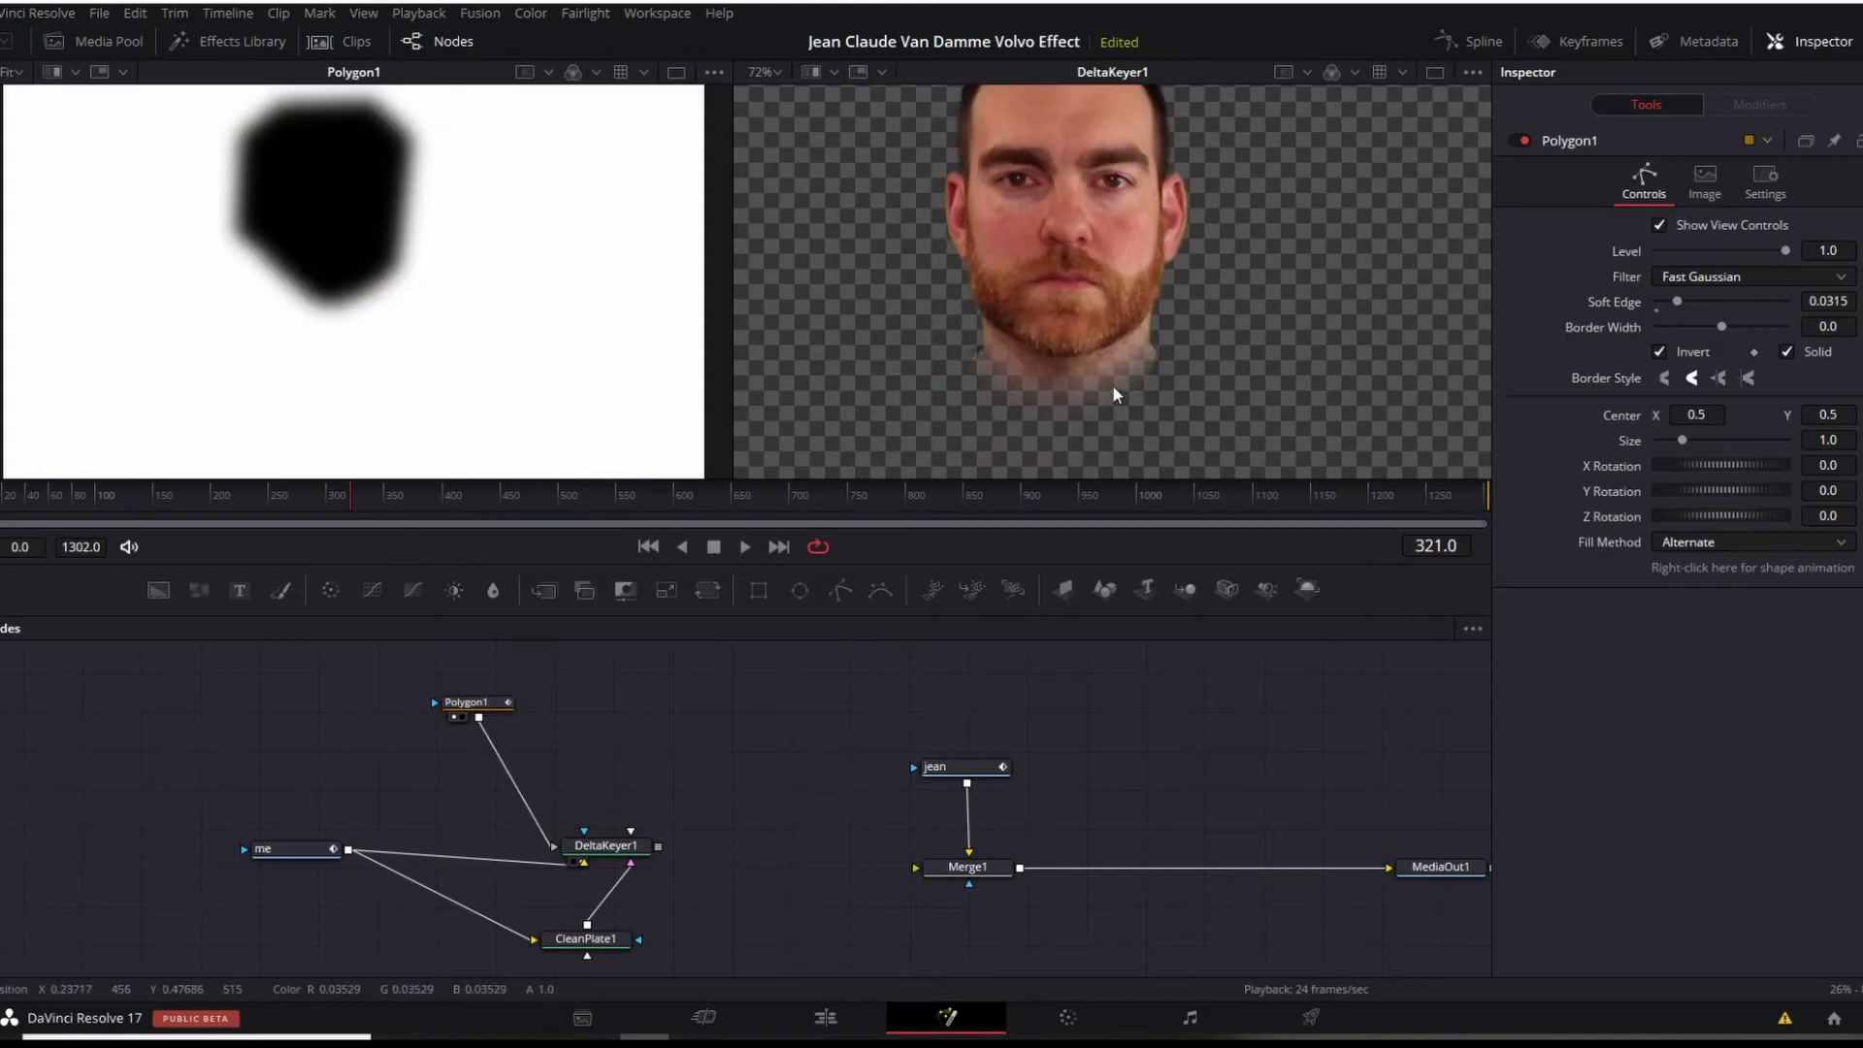
scroll(1112, 382, down, 2)
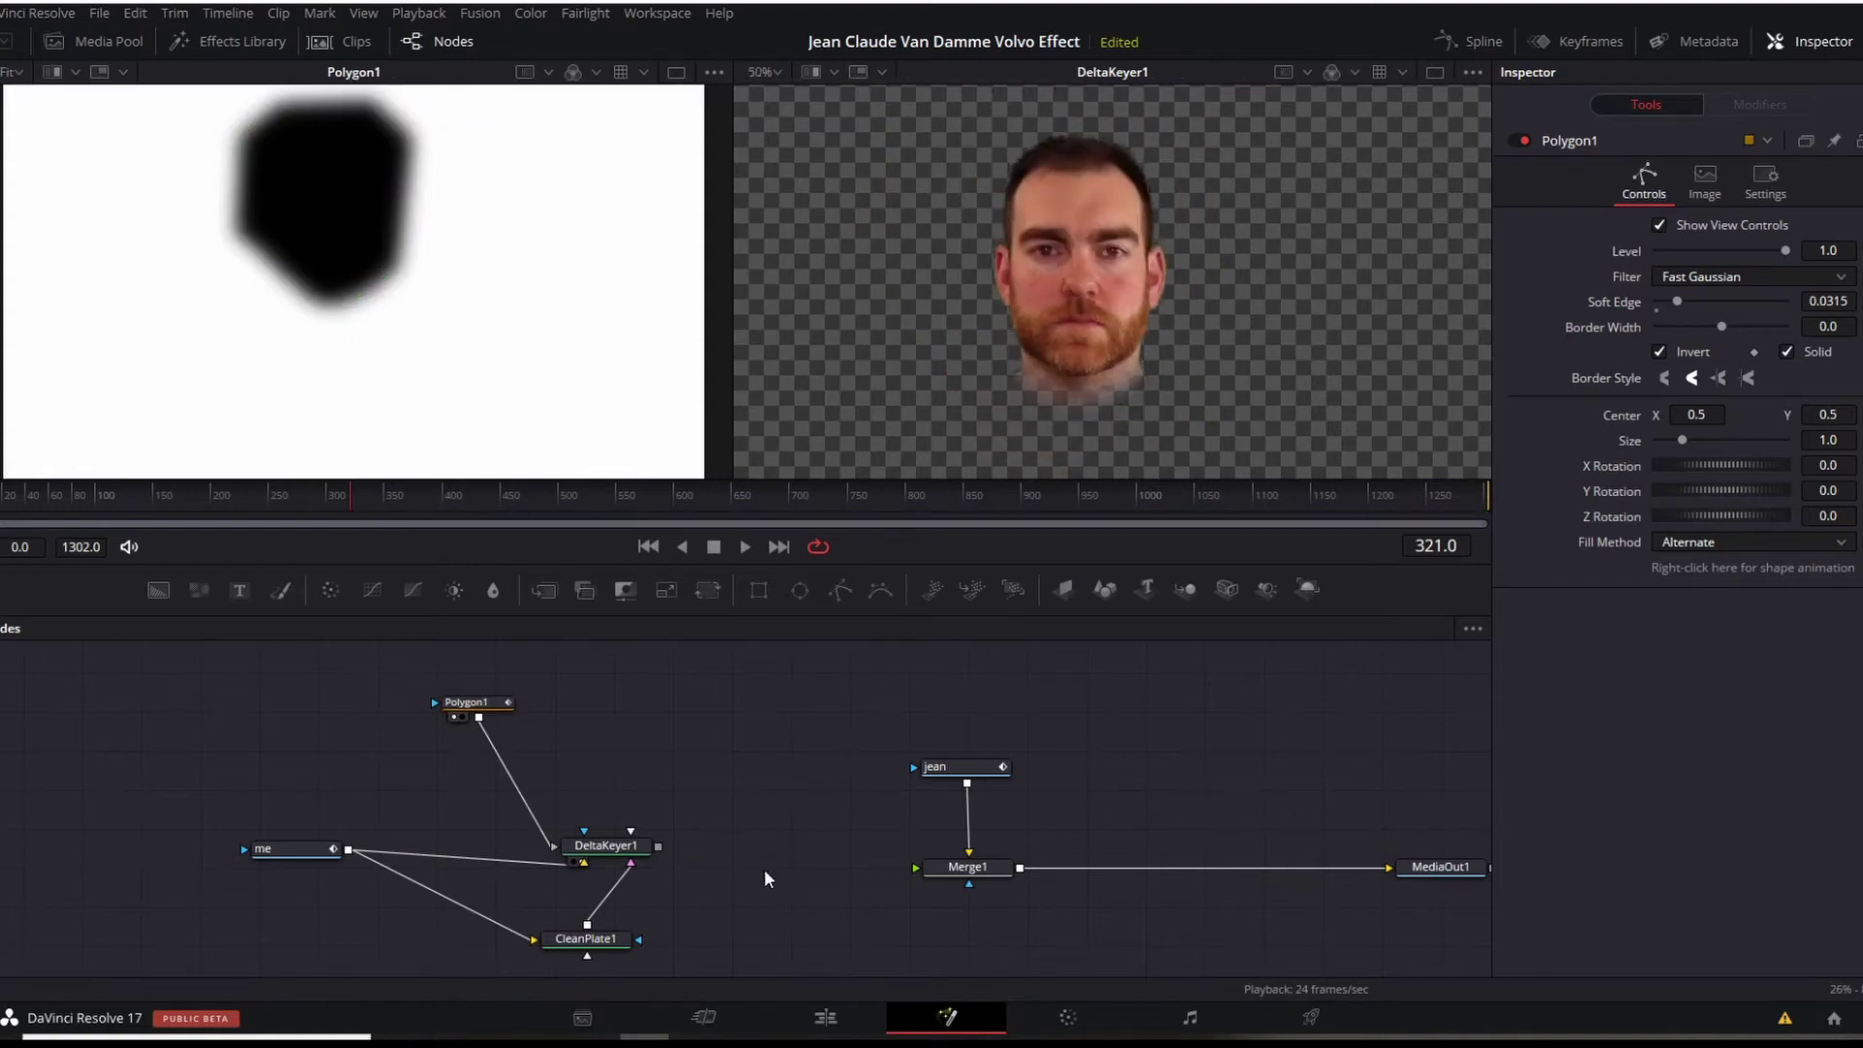
- Wire DeltaKeyer1 into Merge1 and show the keyed face over the truck shot in the right viewer
drag(621, 852, 922, 868)
click(968, 866)
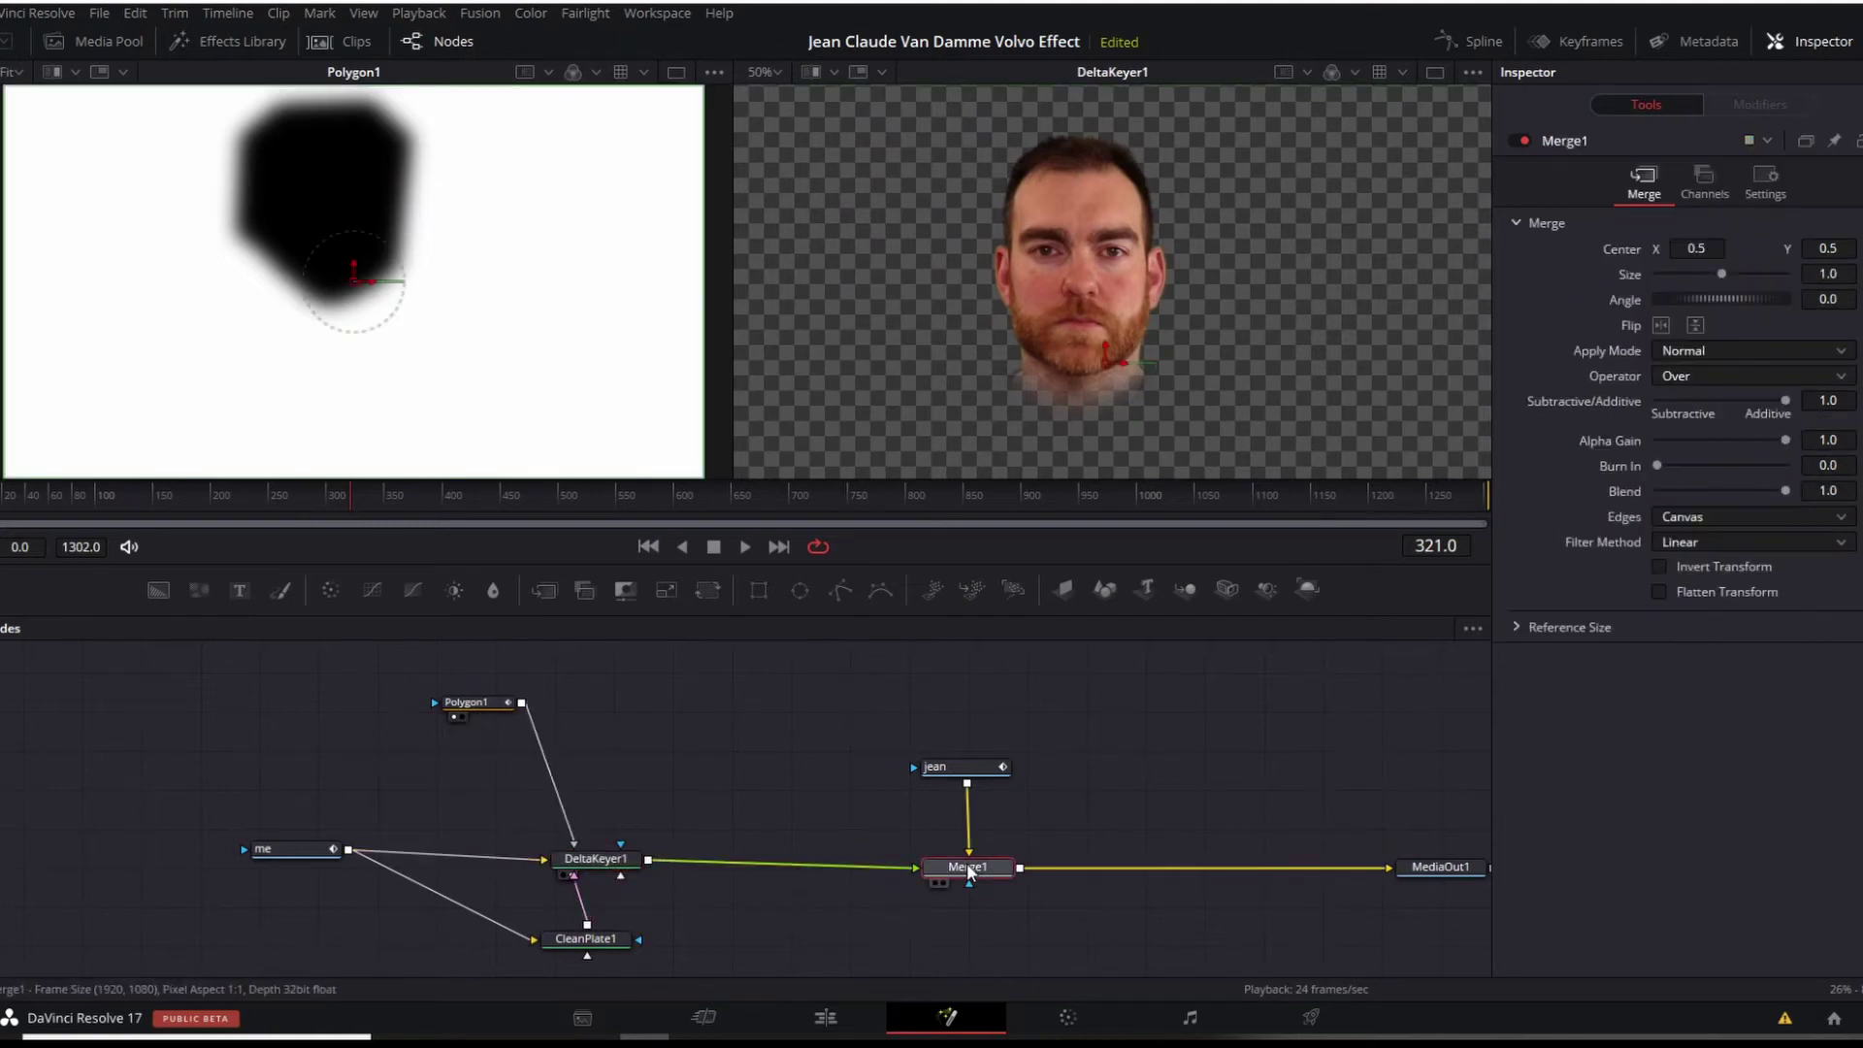
key(2)
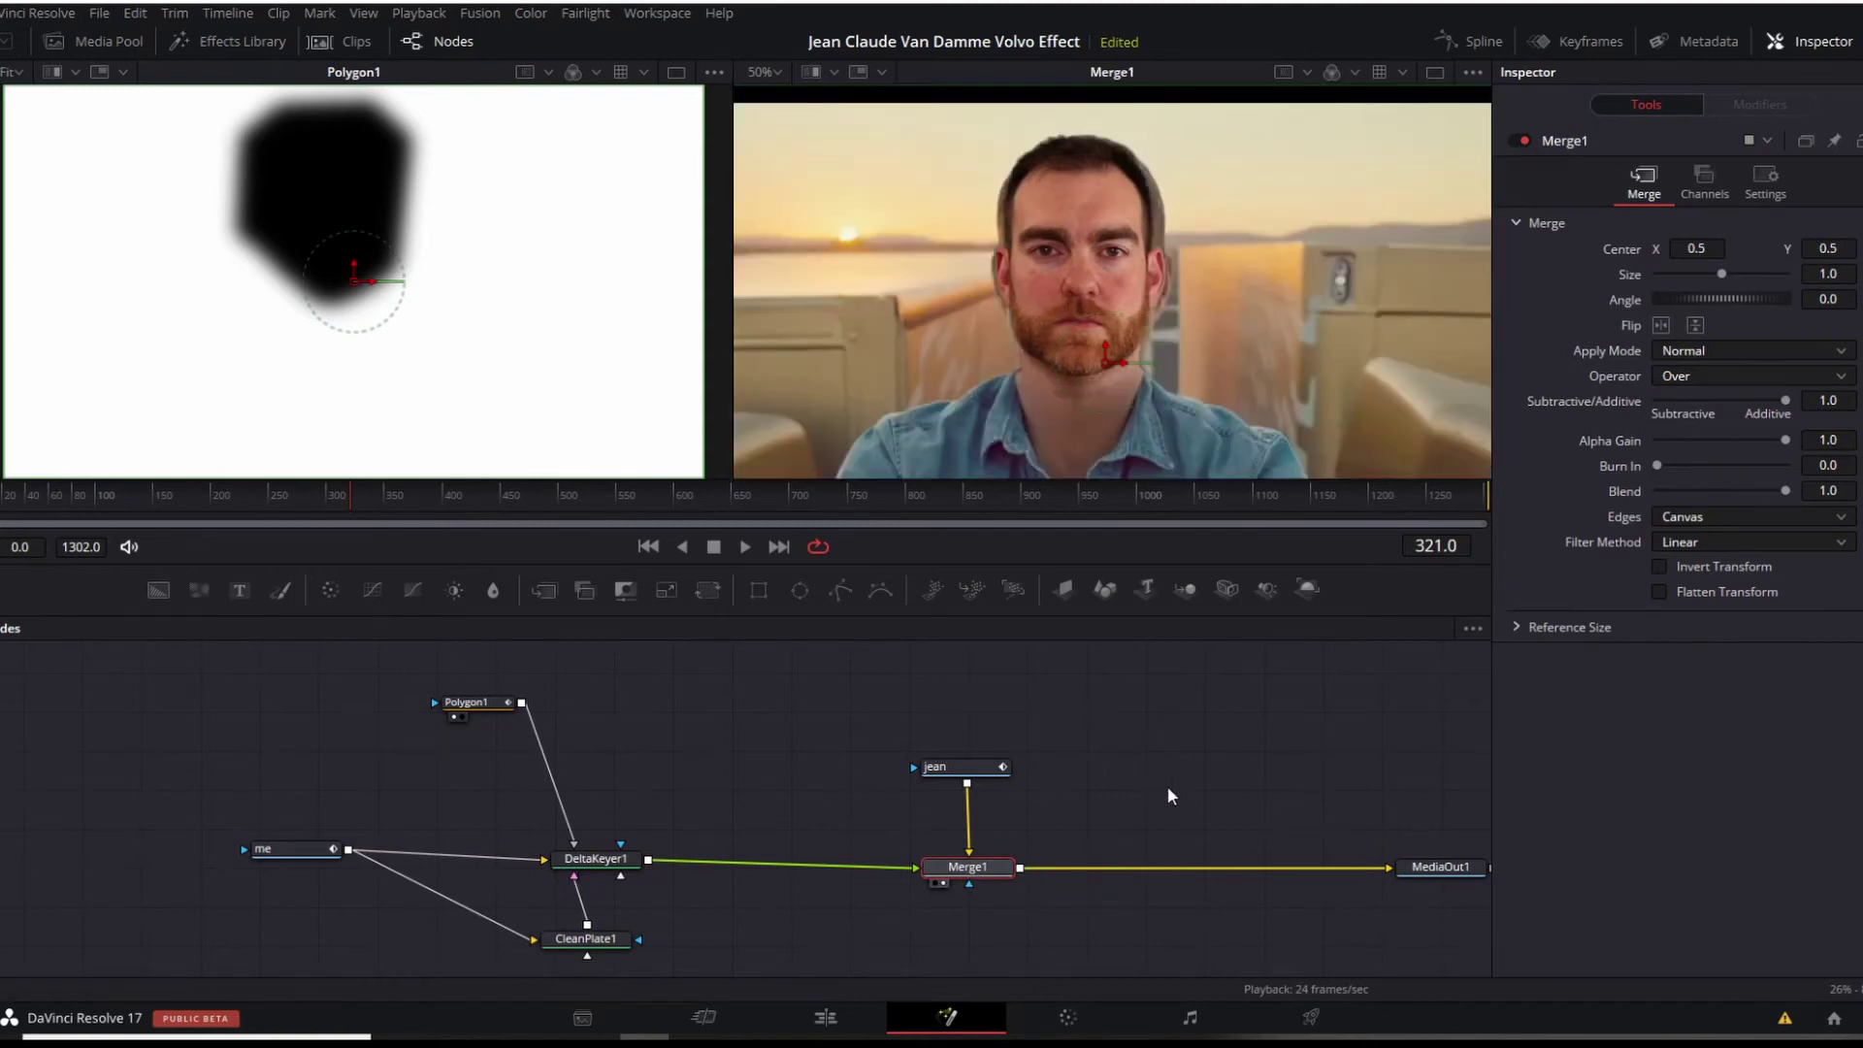
click(600, 864)
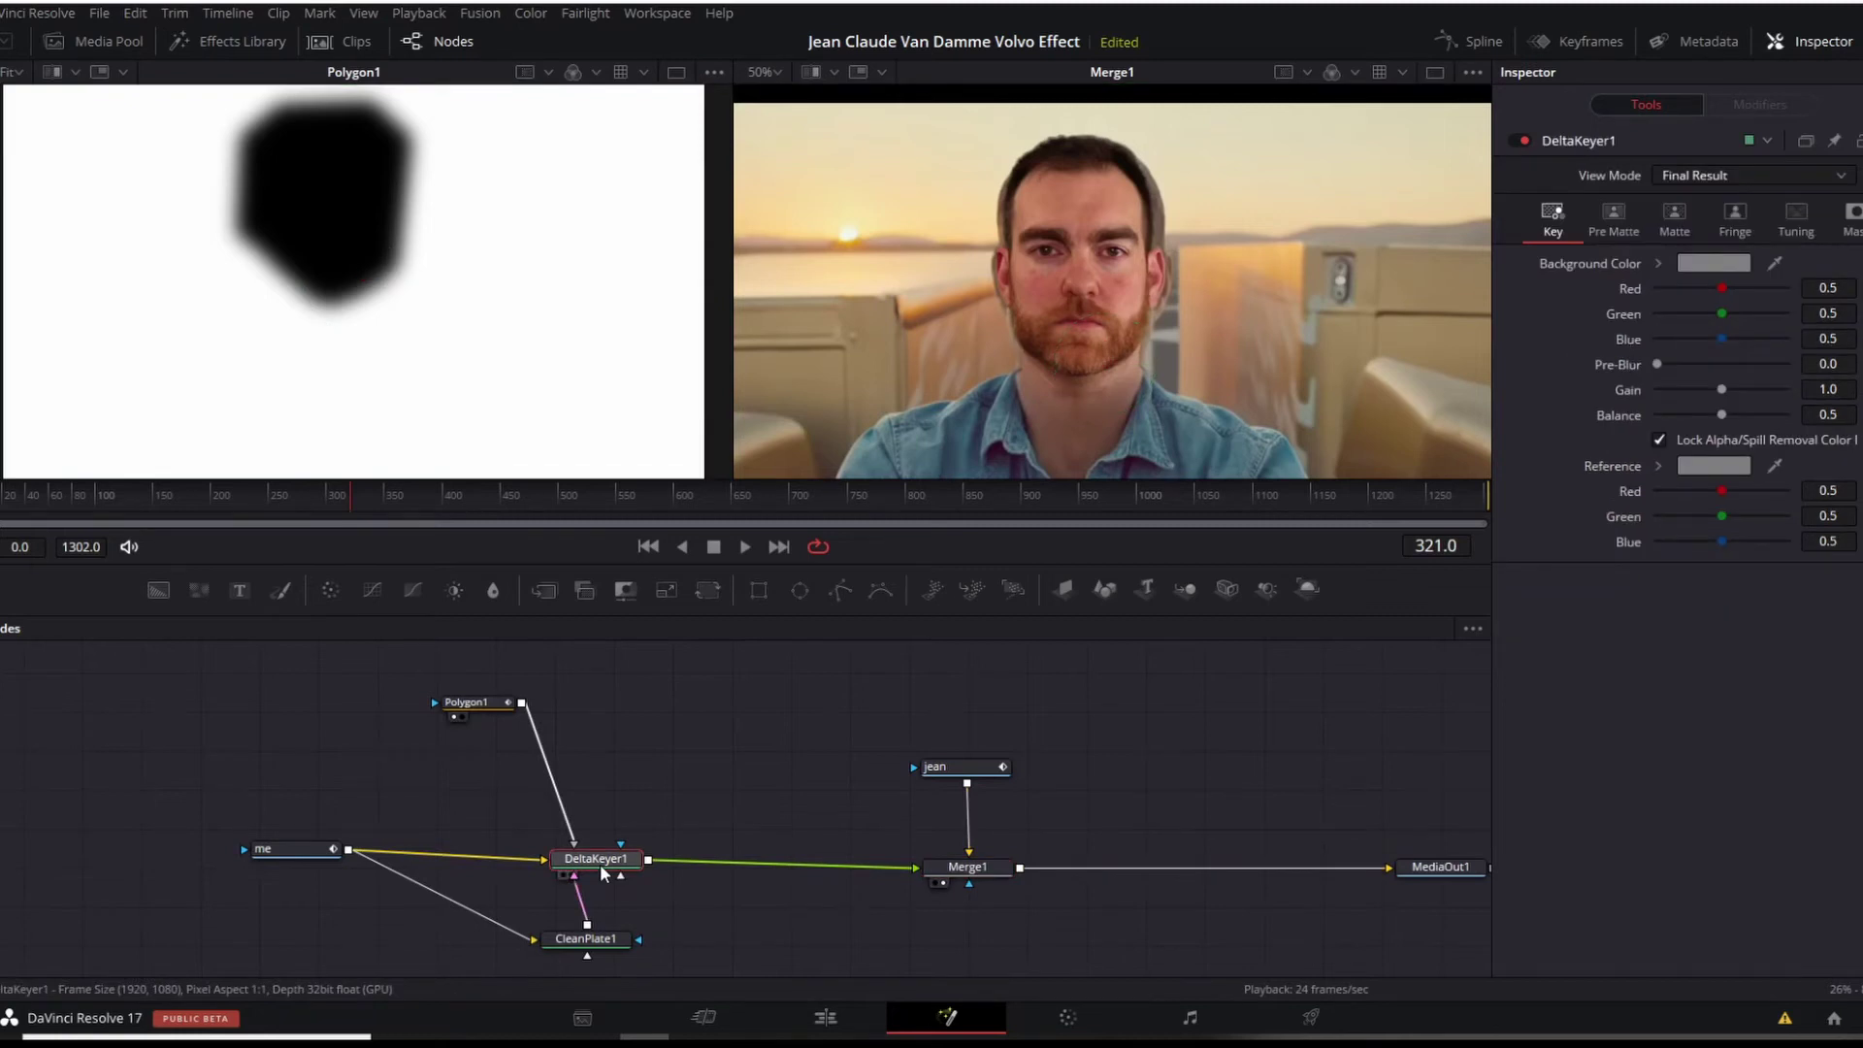
- Insert a Transform tool right after DeltaKeyer1
key(shift+space)
text(trans)
key(Return)
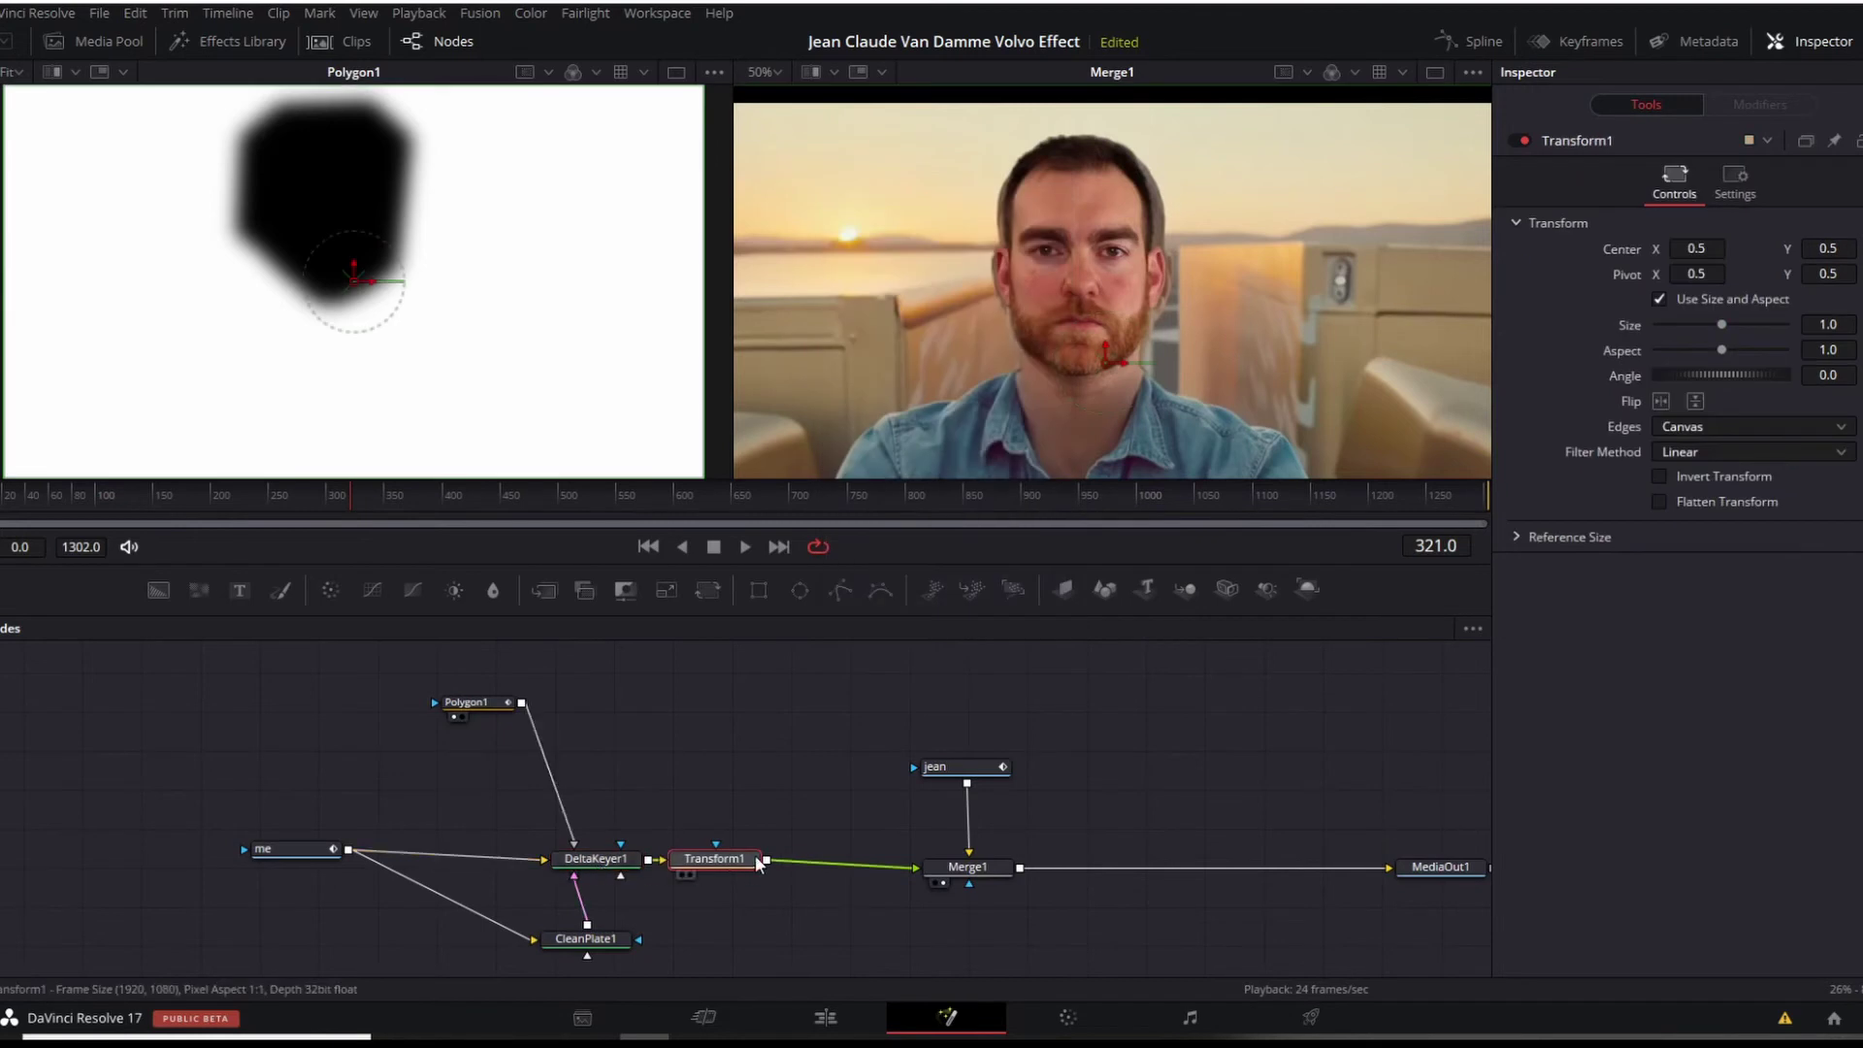
drag(730, 861, 791, 863)
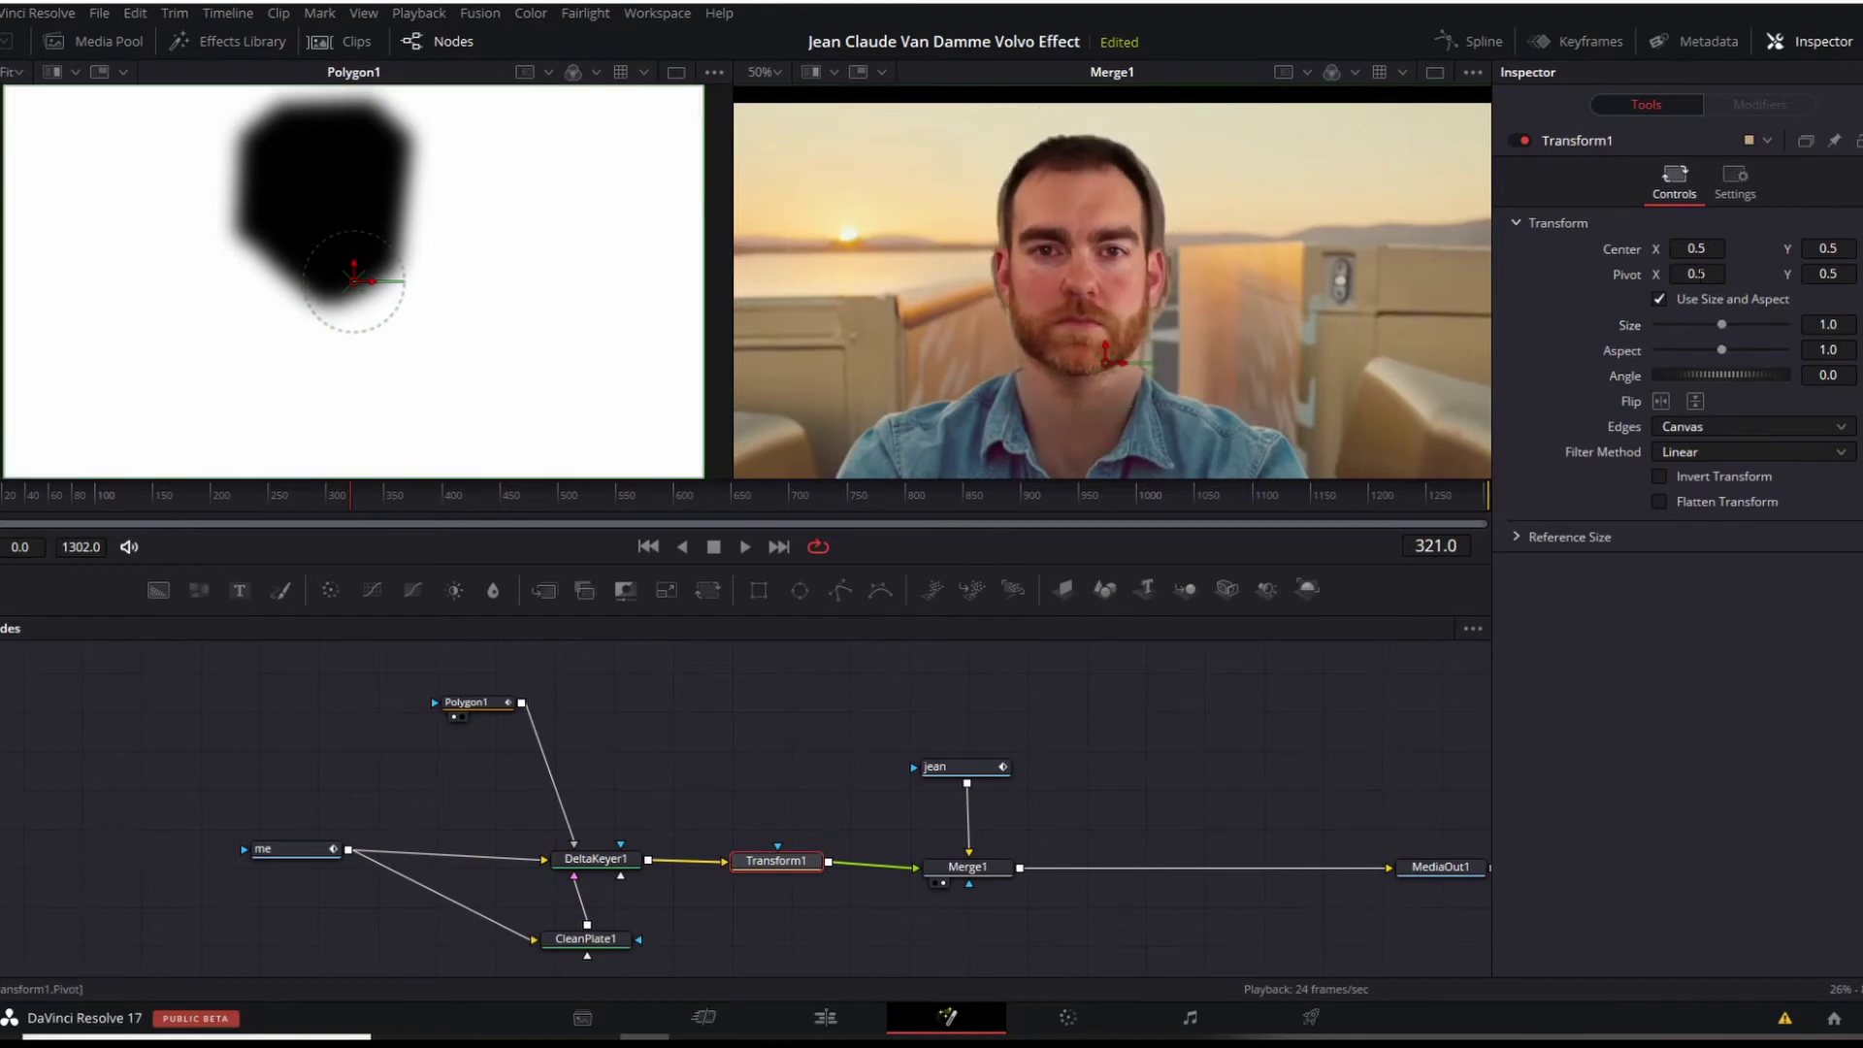
- Scale the face to 1.06 and move its centre to 0.504, 0.488
drag(1721, 324, 1726, 324)
click(1834, 273)
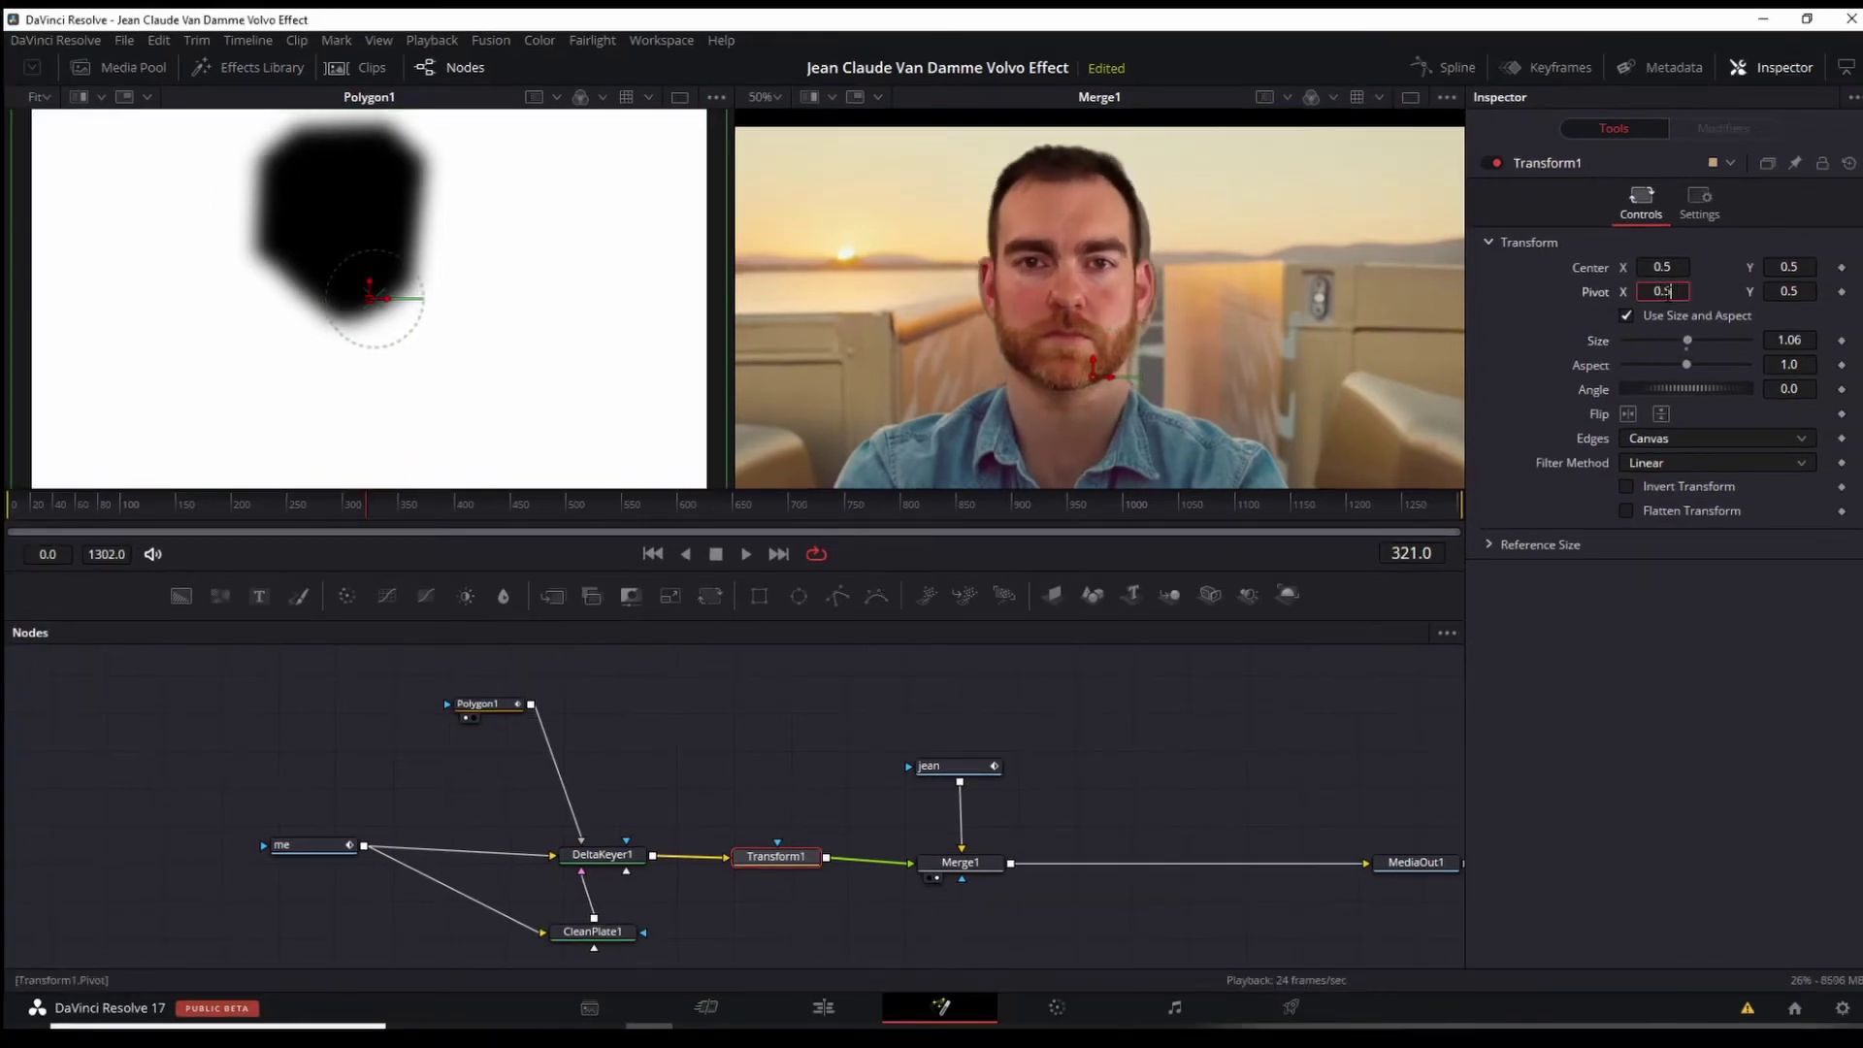
drag(1096, 374, 1100, 379)
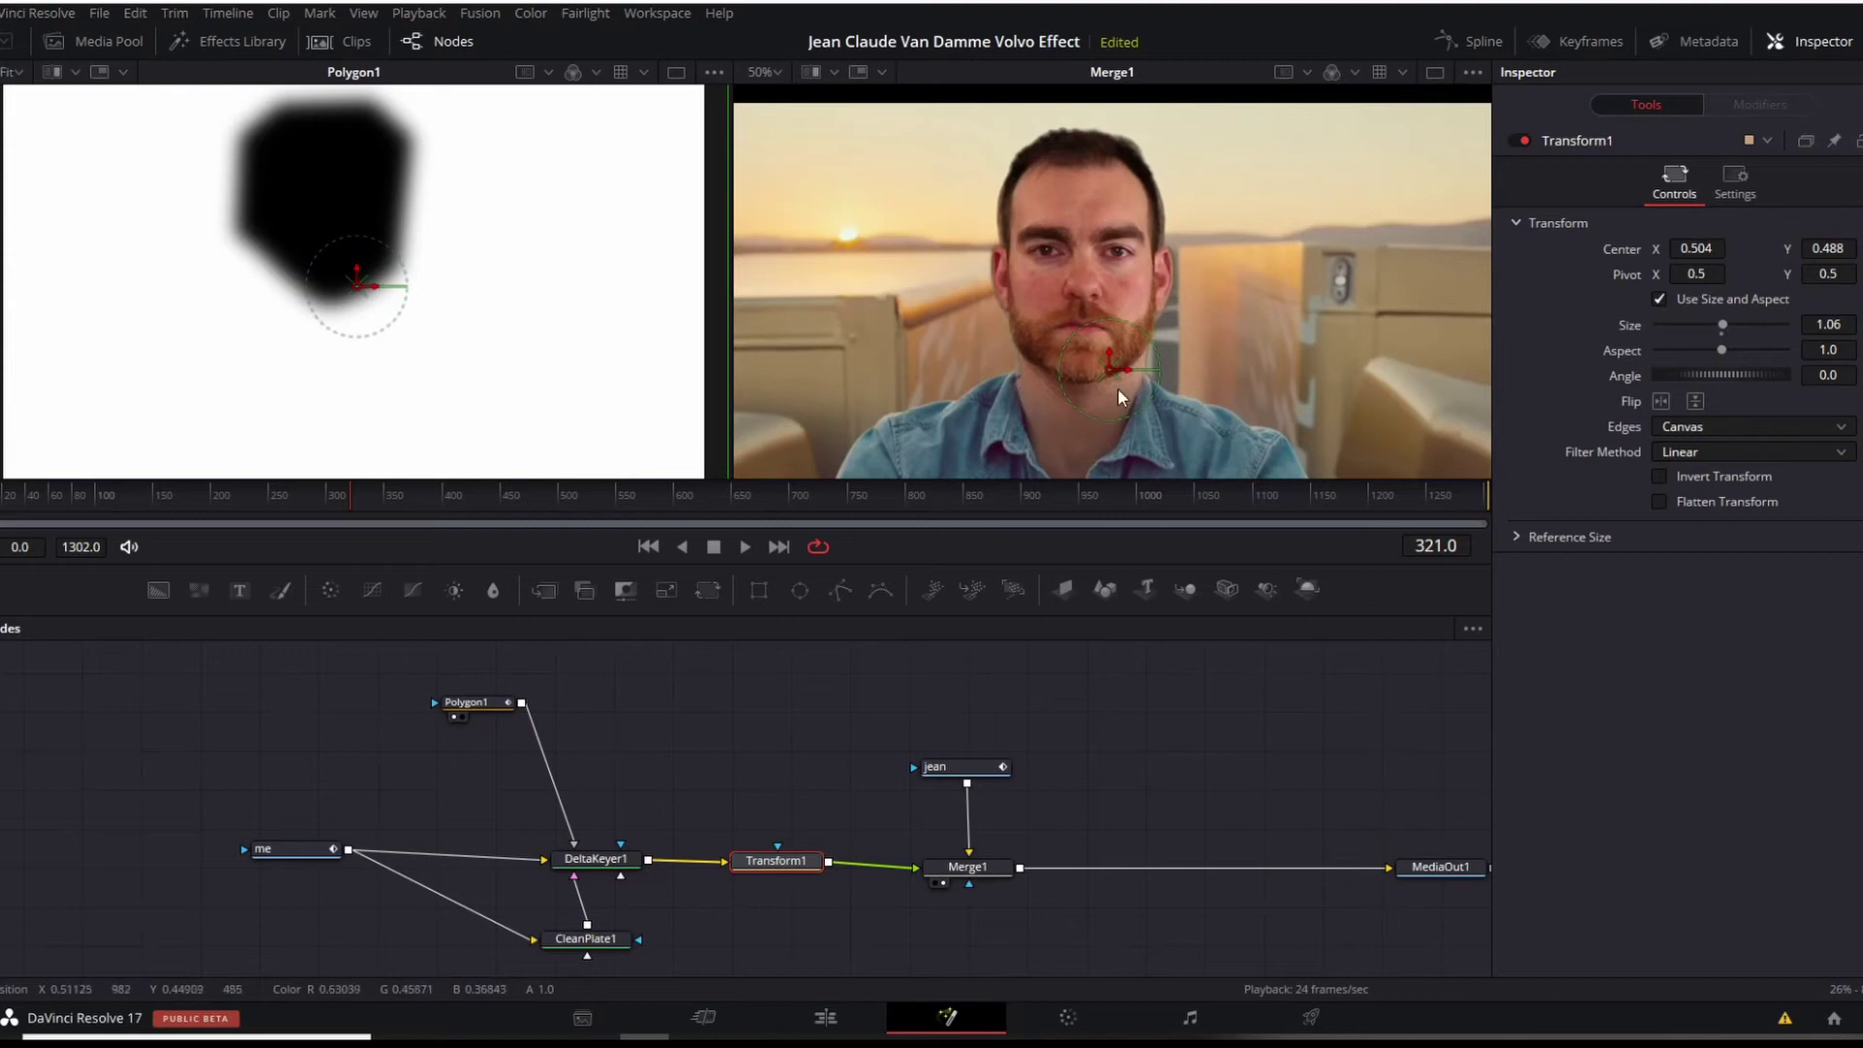
drag(894, 760, 1155, 868)
click(786, 861)
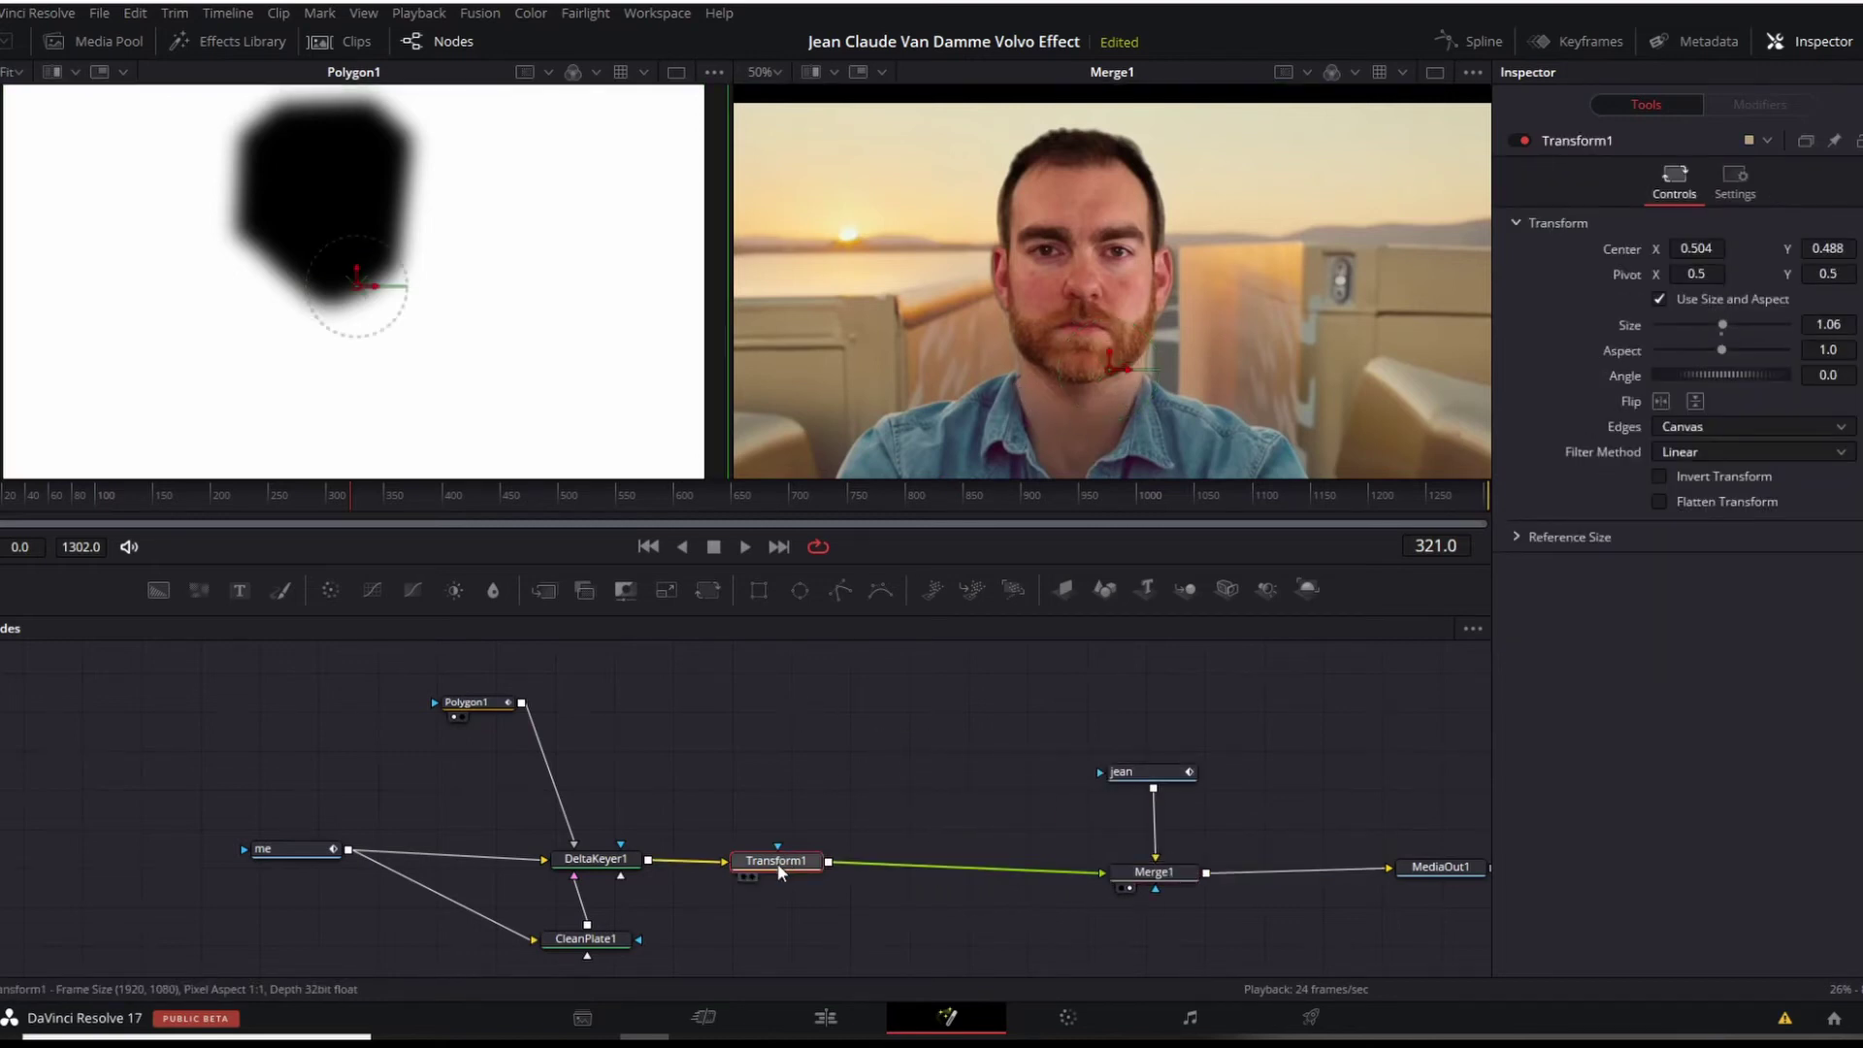
- Add a Color Corrector node after Transform1
key(shift+space)
text(color)
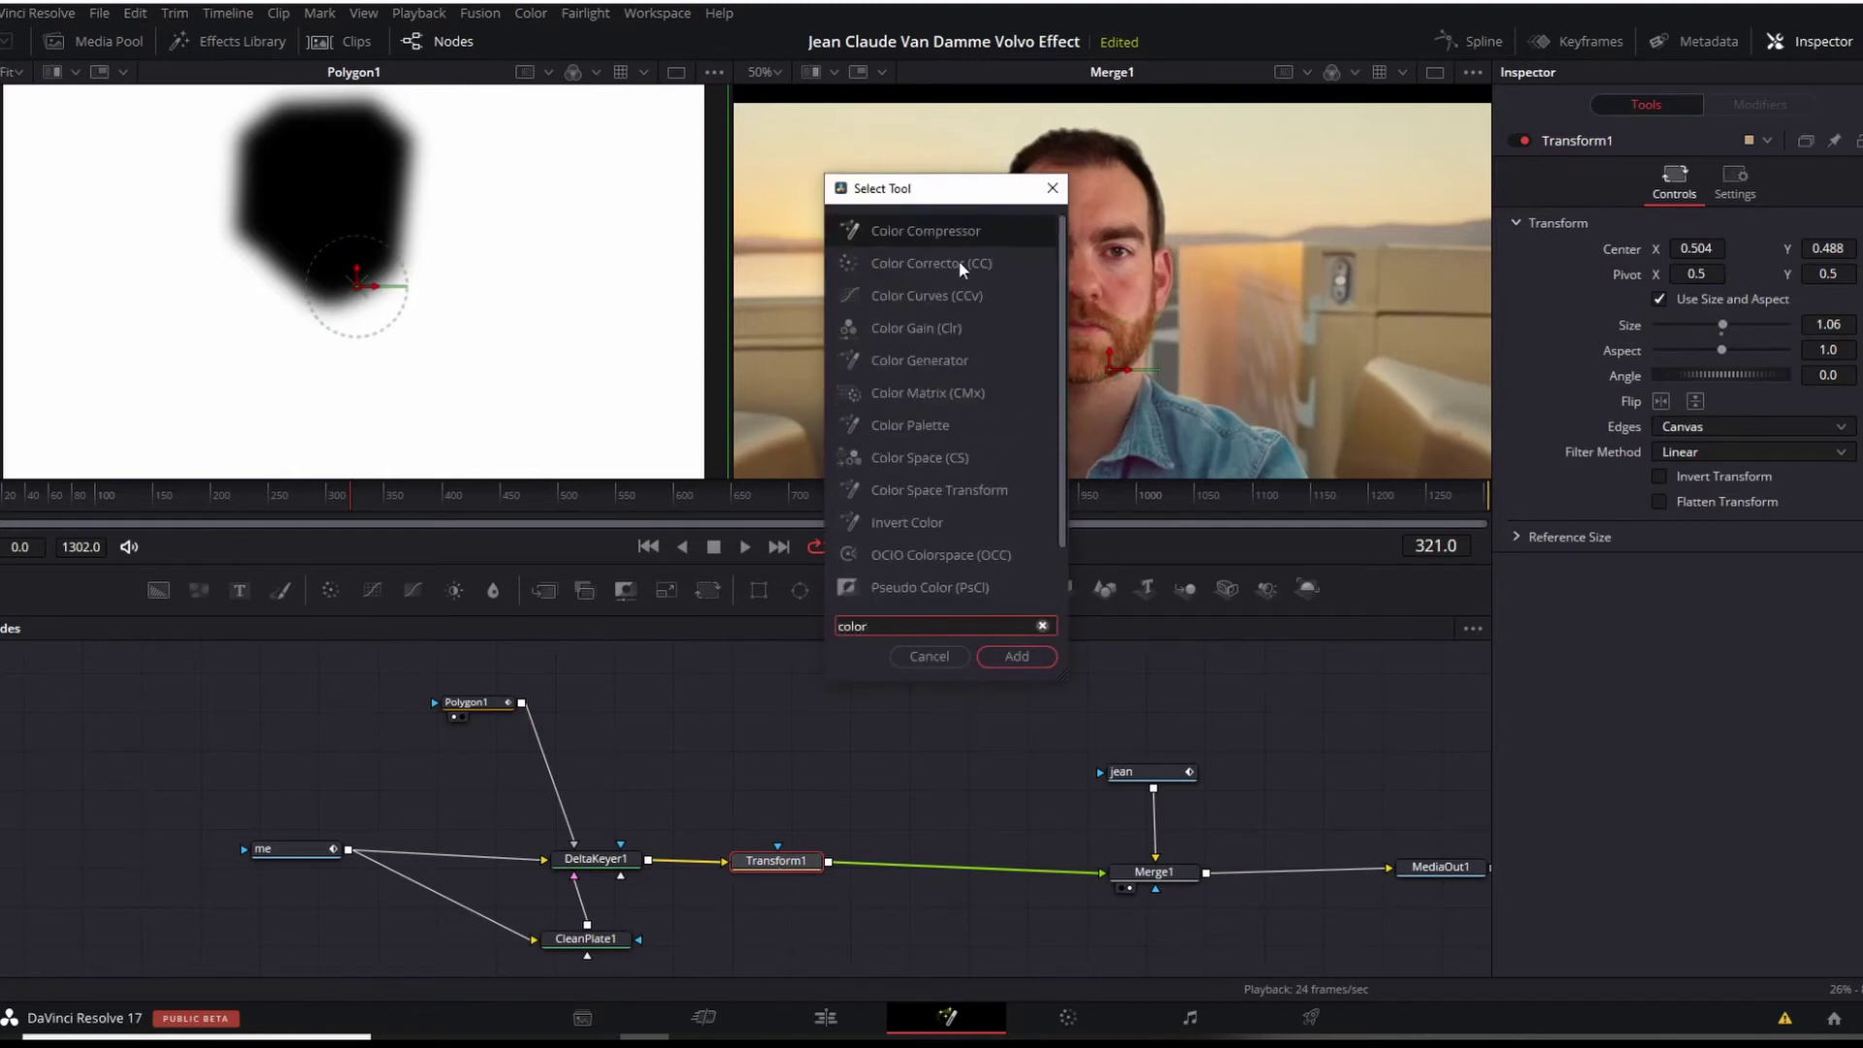
click(959, 260)
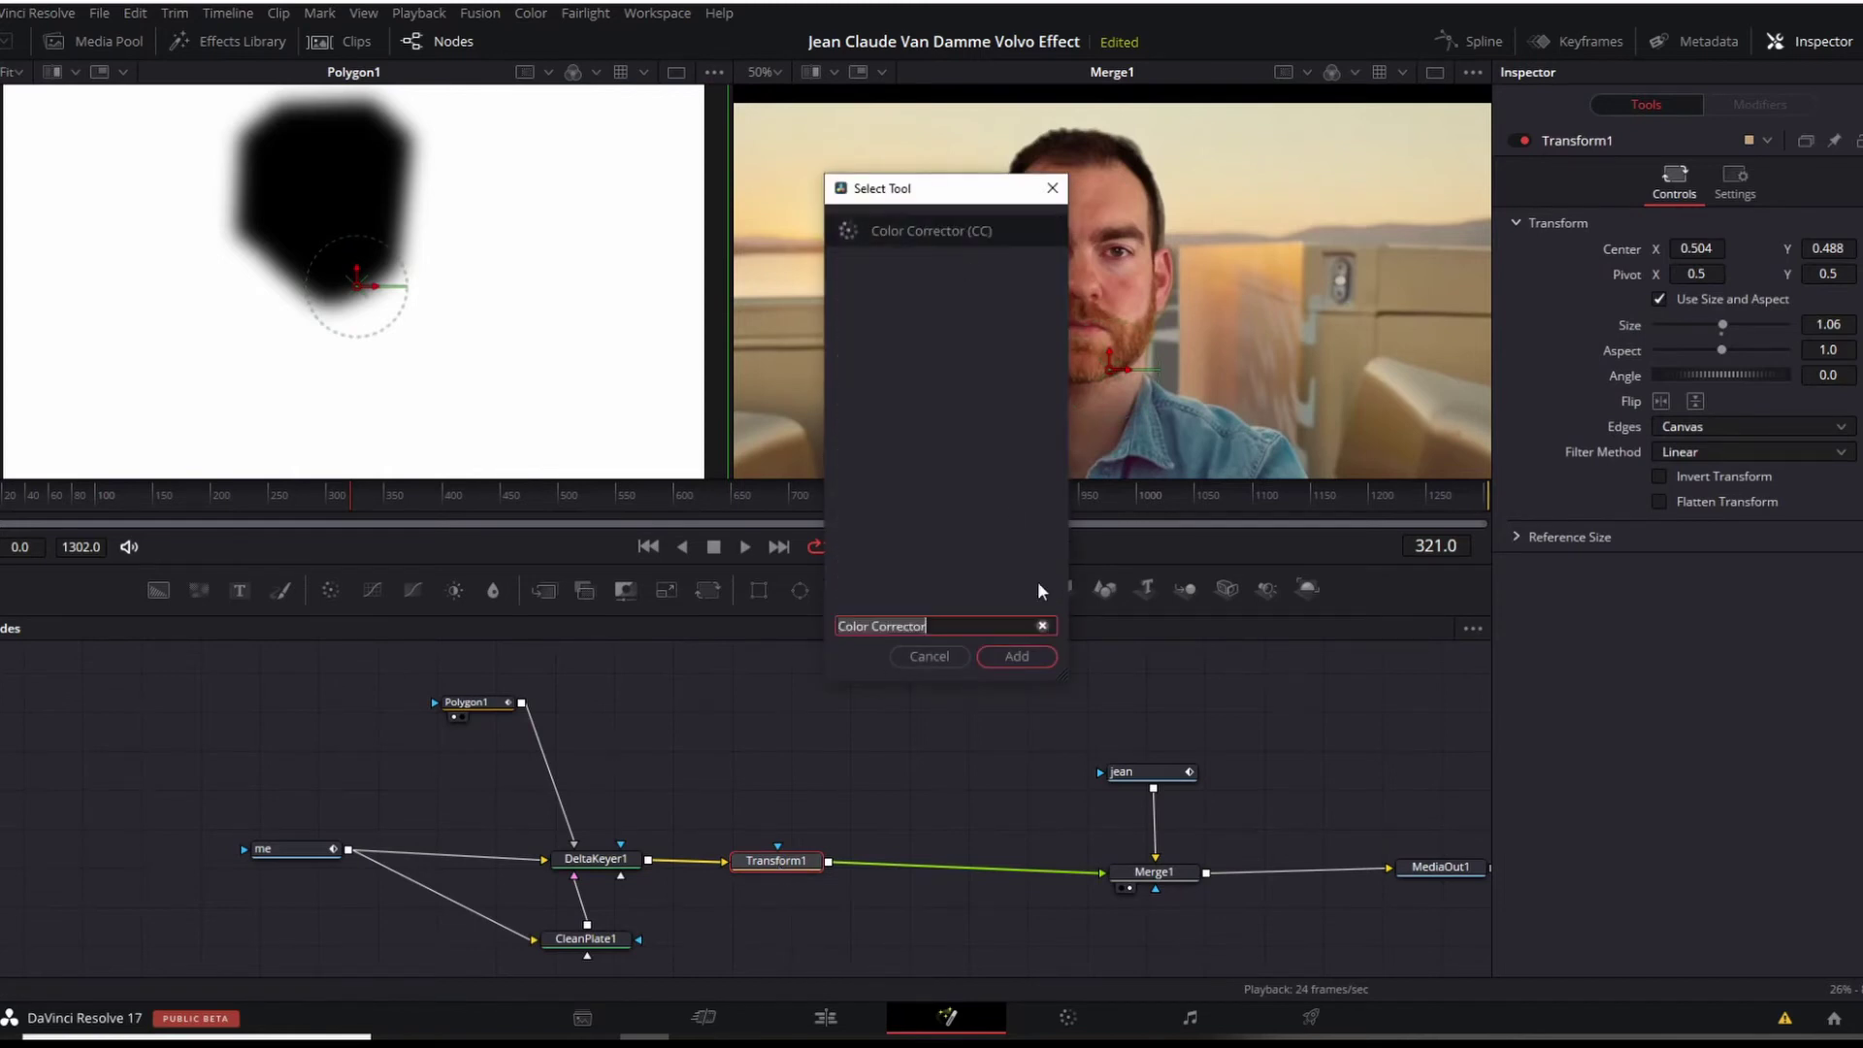
click(1017, 656)
drag(994, 799, 663, 837)
- Grade the face to saturation 0.67, contrast 1.03, gain 0.98, lift -0.02, gamma 0.92
drag(1721, 569, 1701, 569)
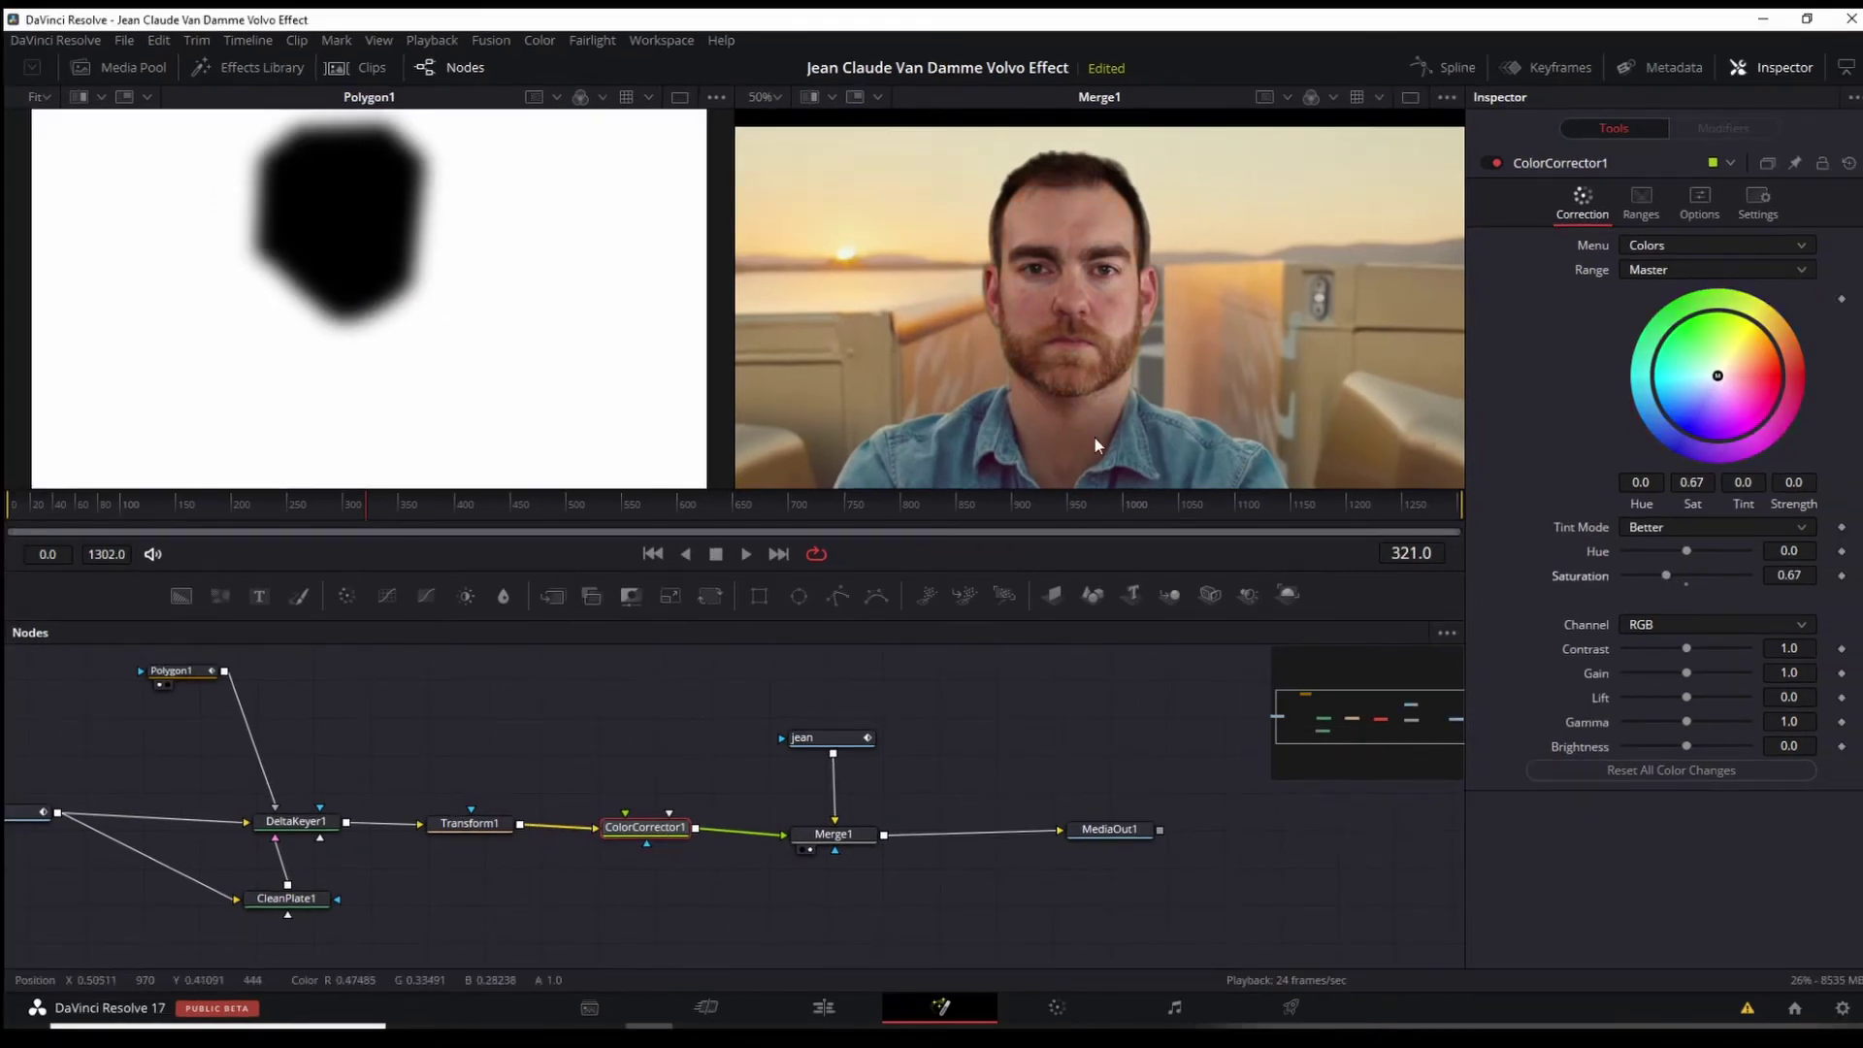
drag(1686, 648, 1682, 723)
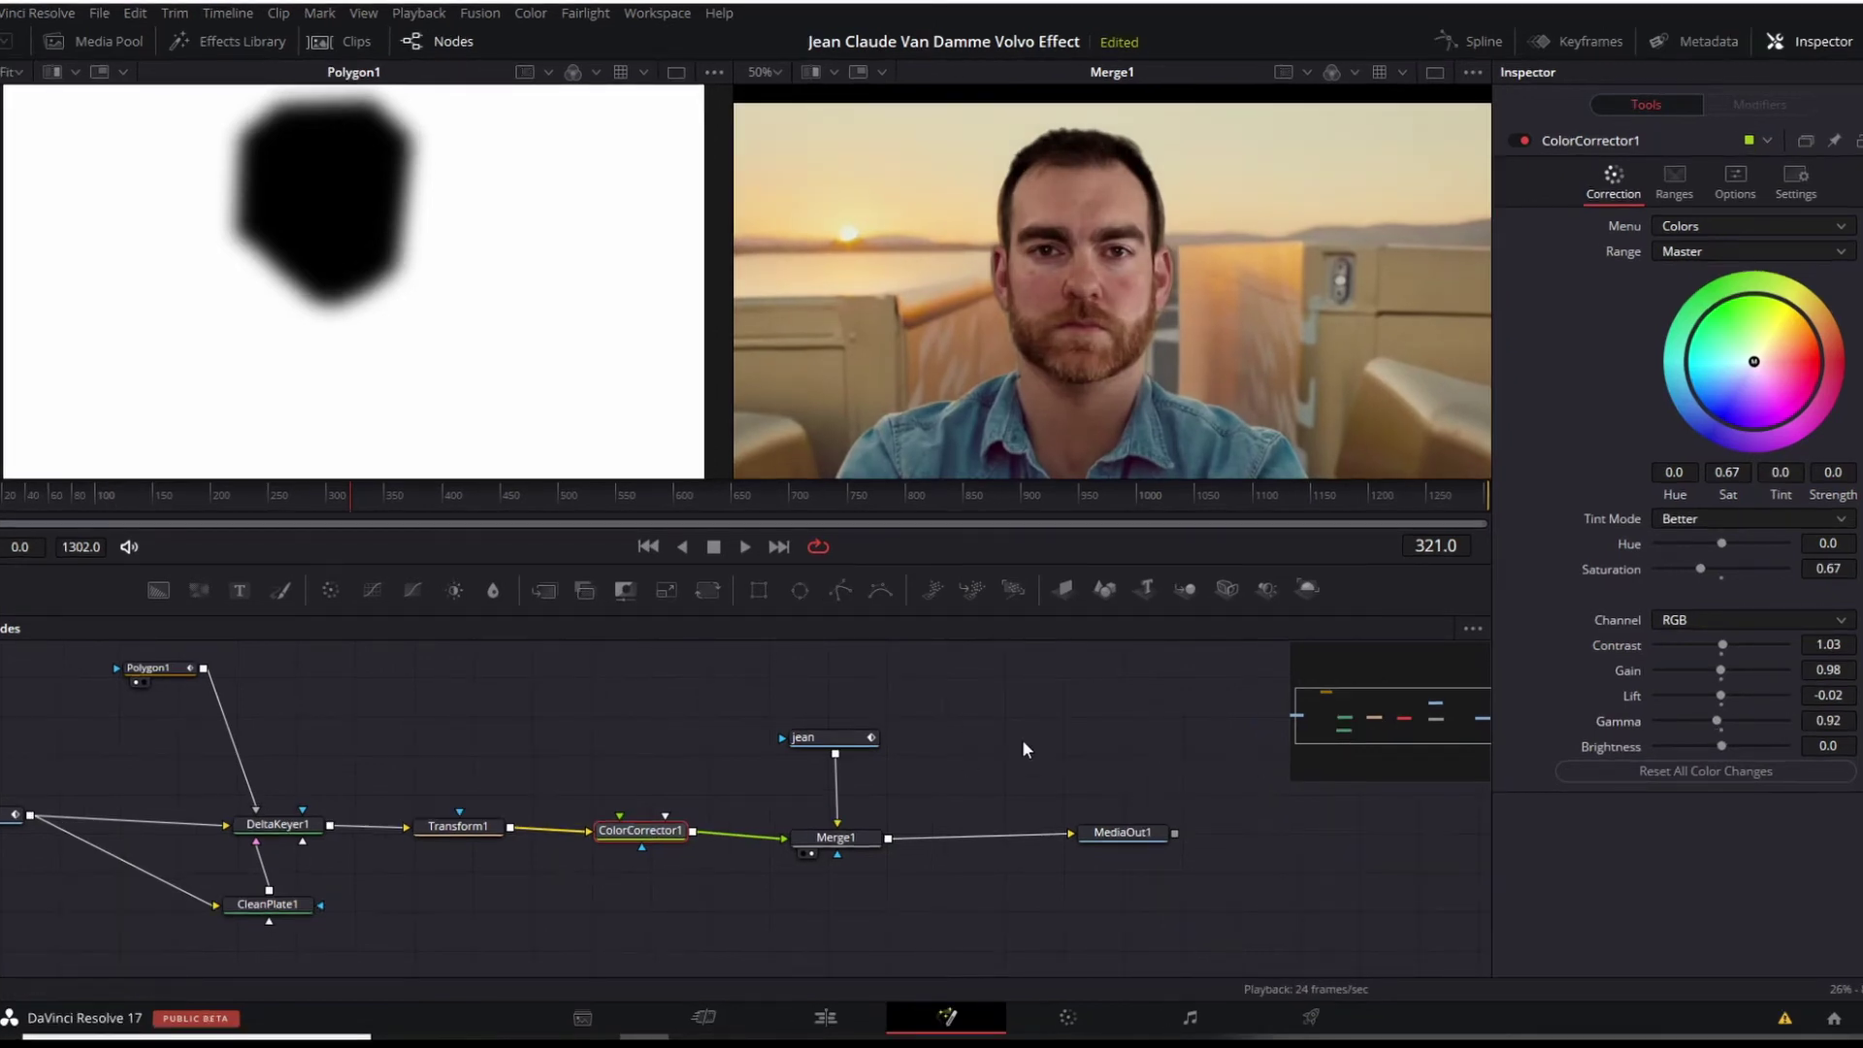
drag(1020, 772, 1040, 827)
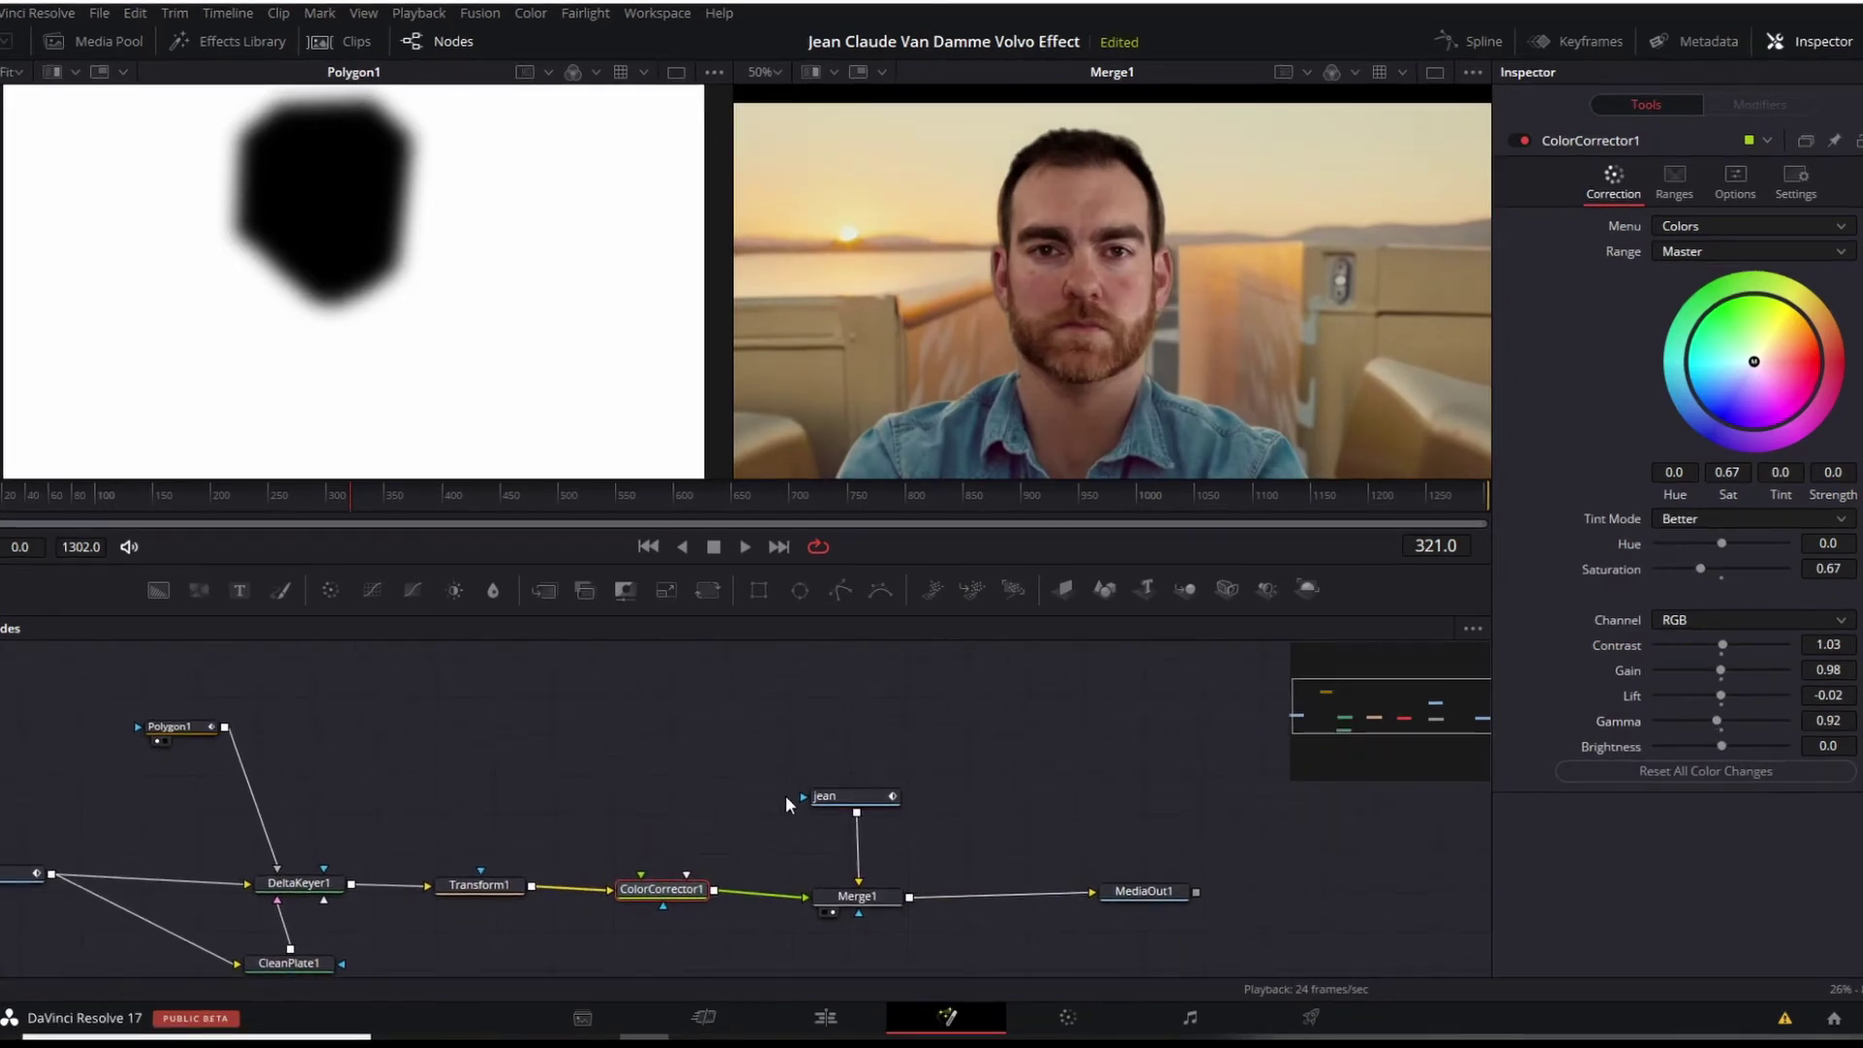
click(869, 716)
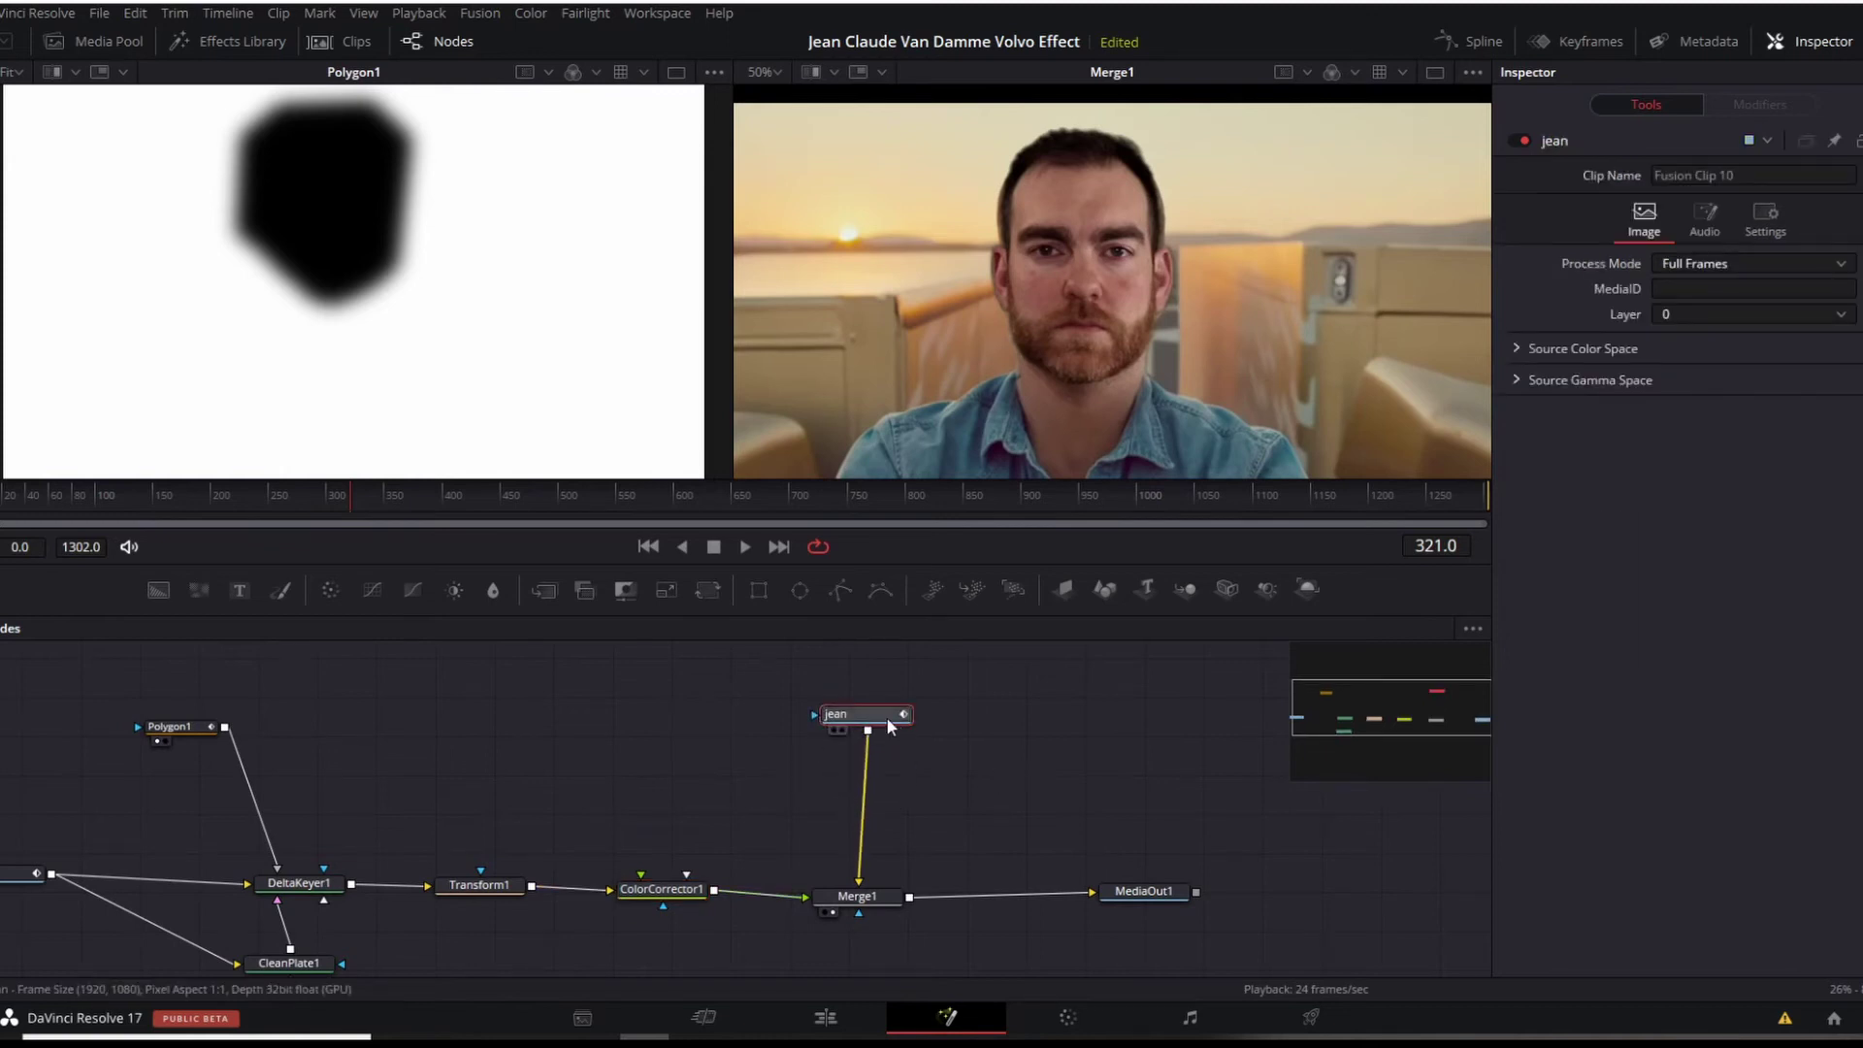
- Add a Planar Tracker node between the jean clip and Merge1
drag(875, 718, 869, 712)
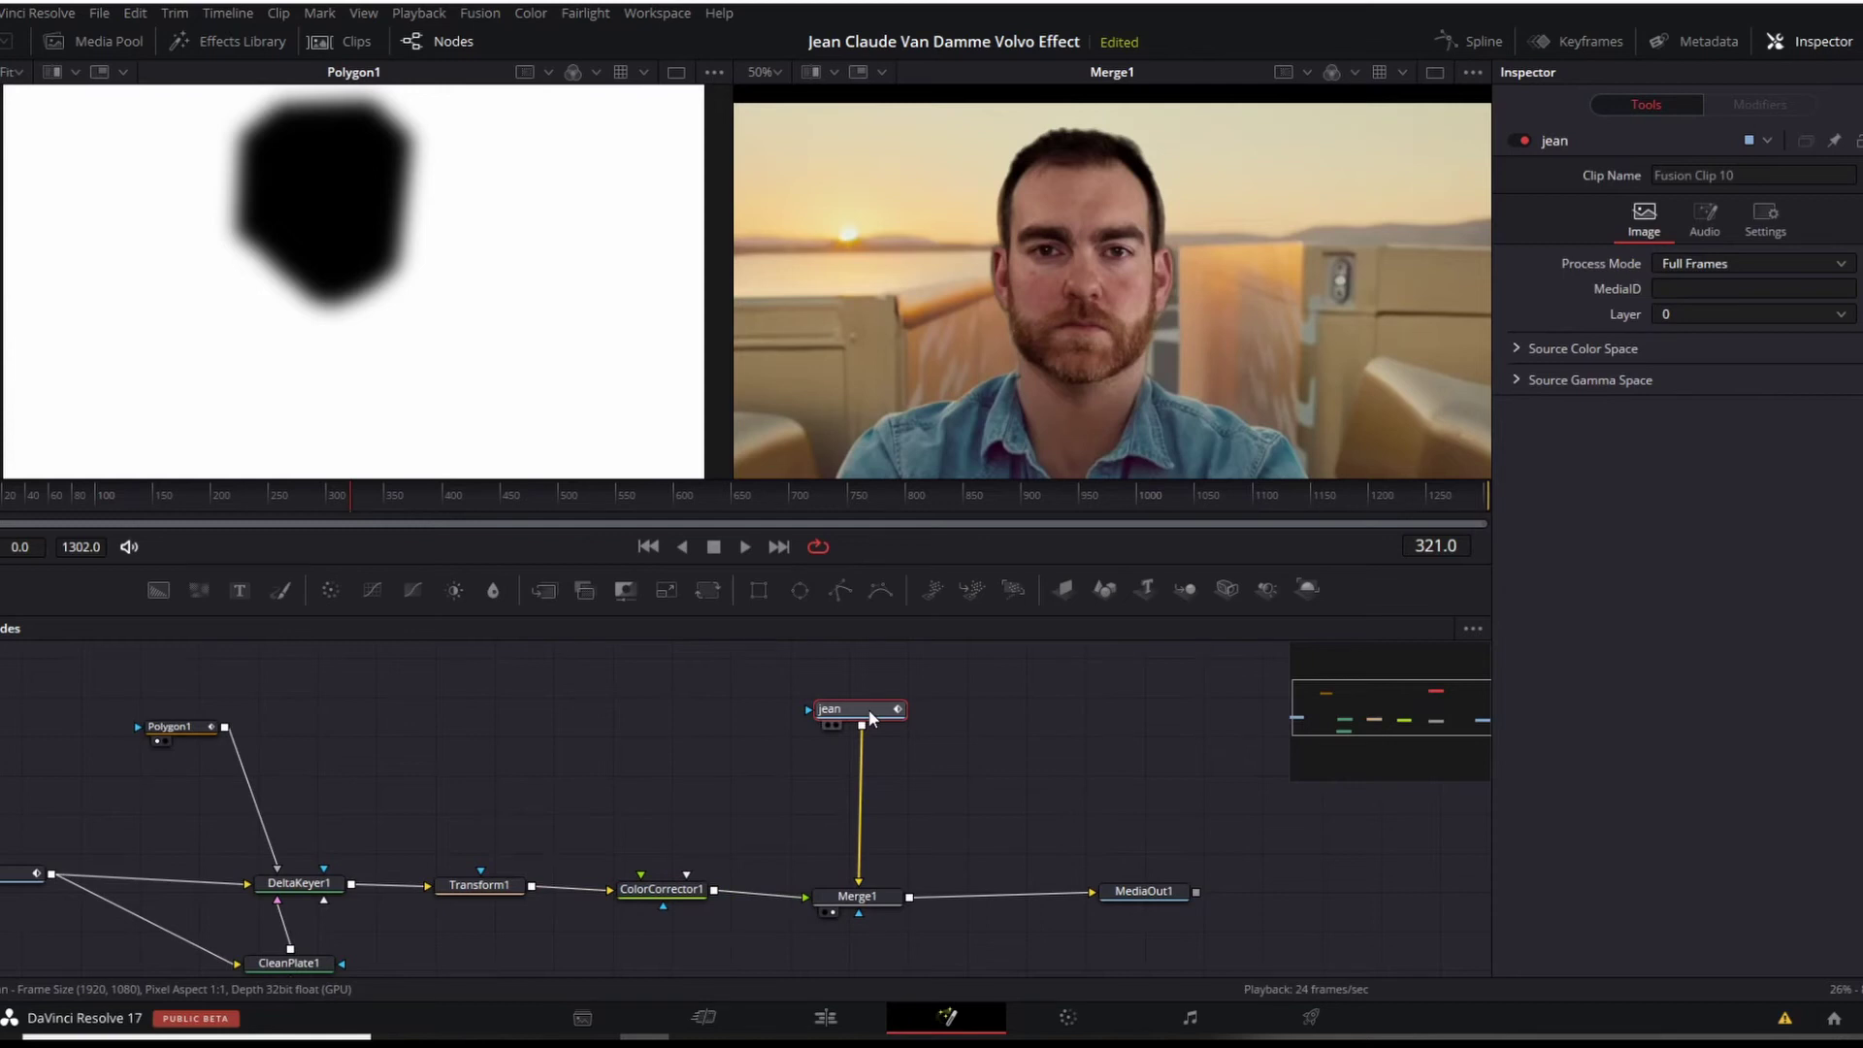
key(2)
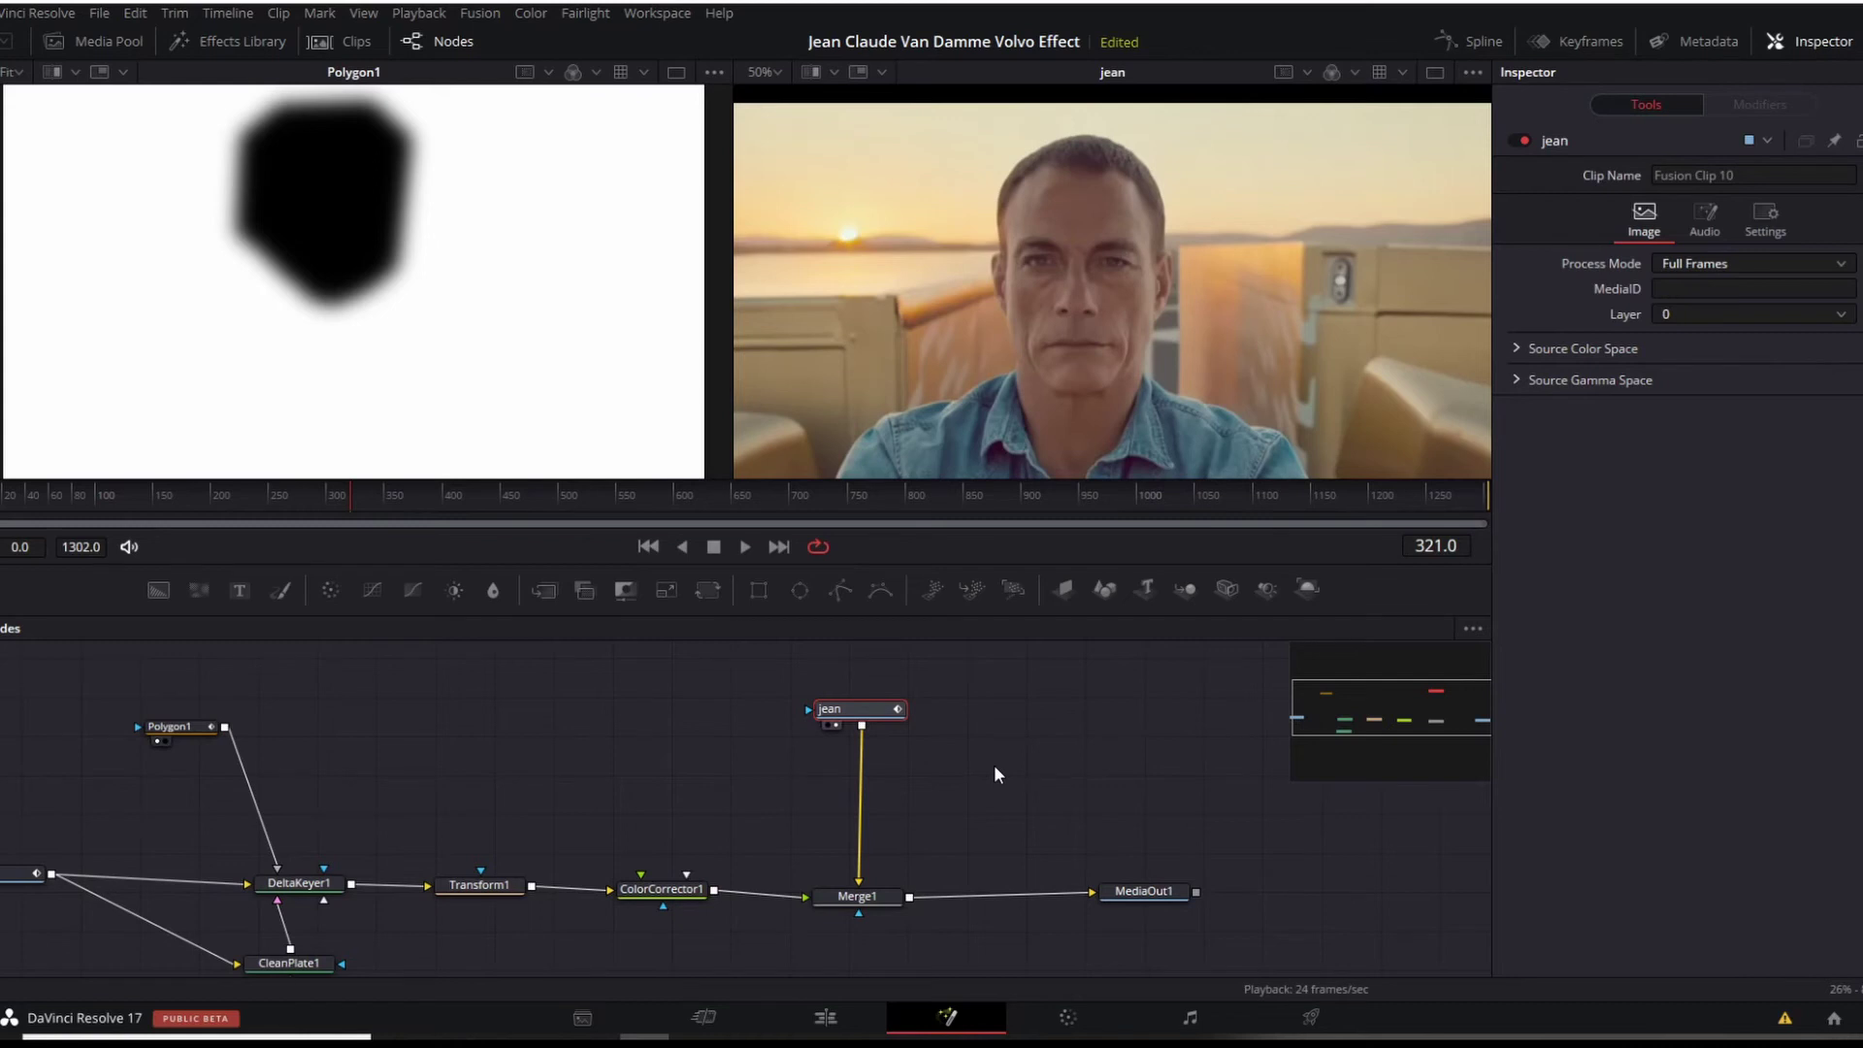
key(shift+space)
text(Color Corrector)
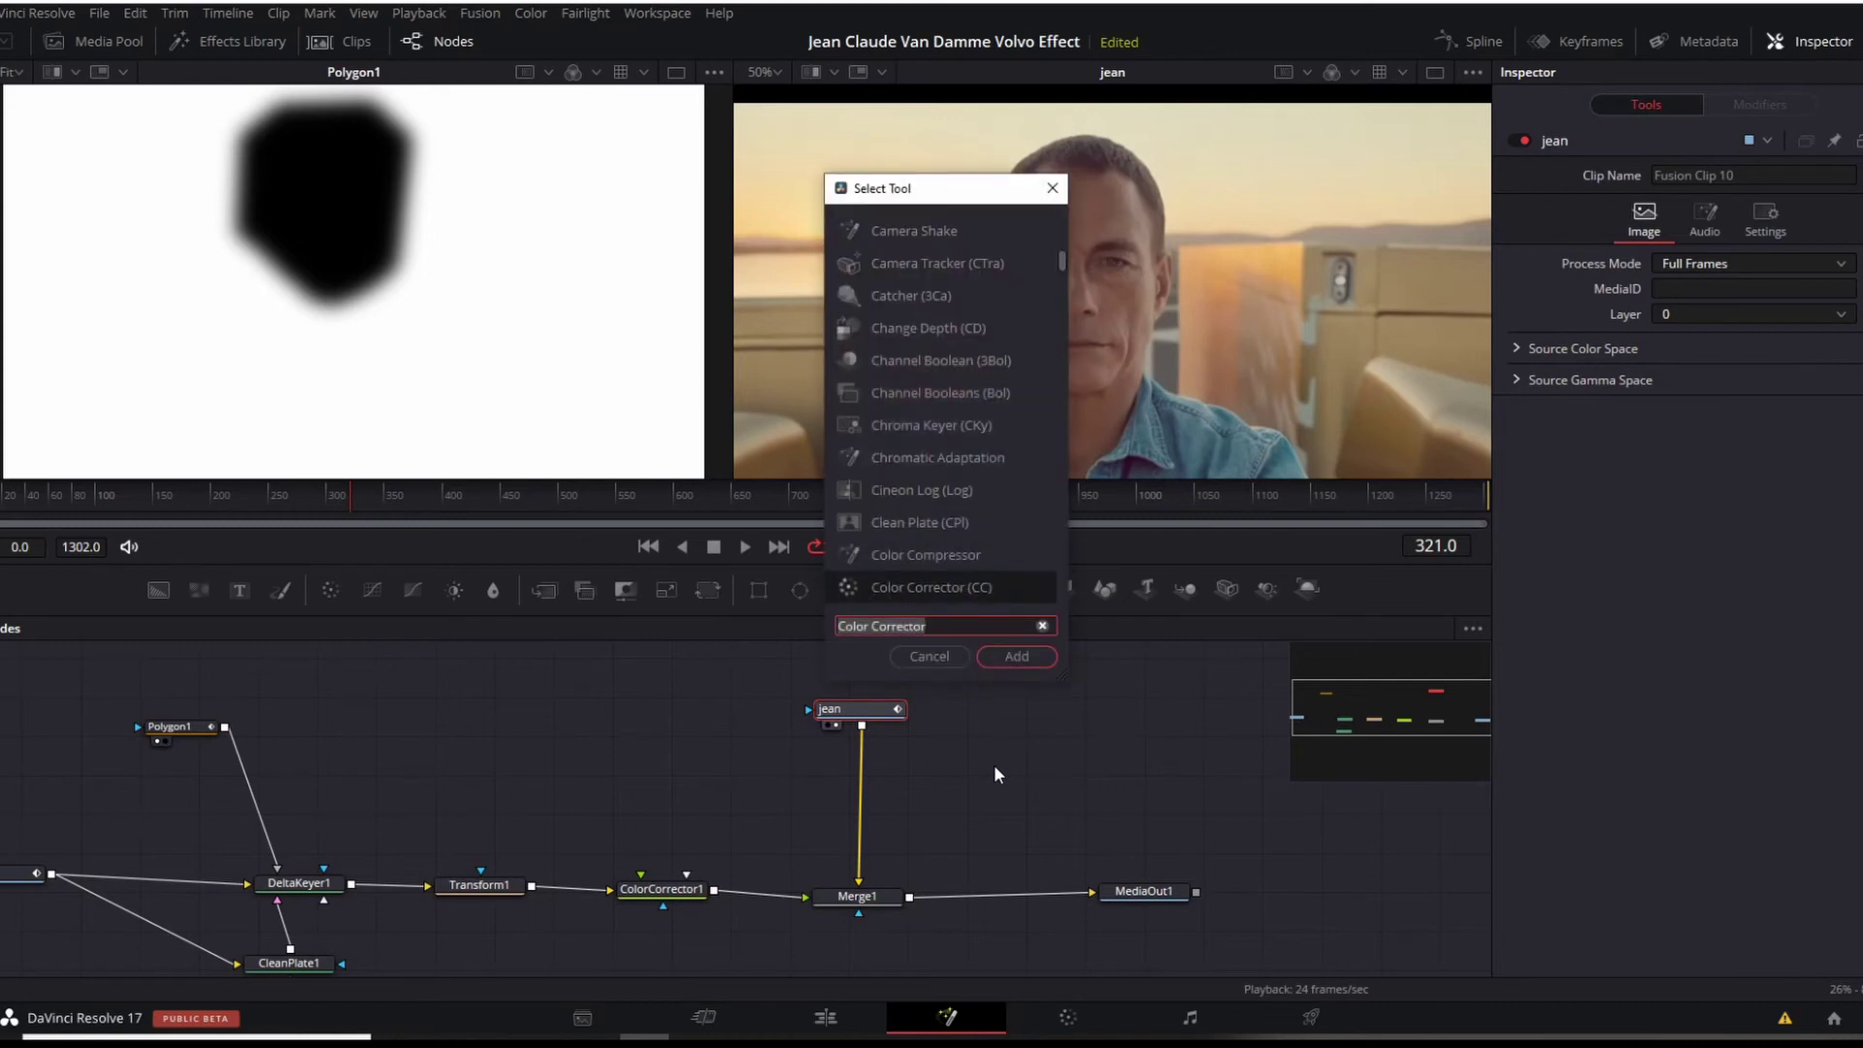
text(plan)
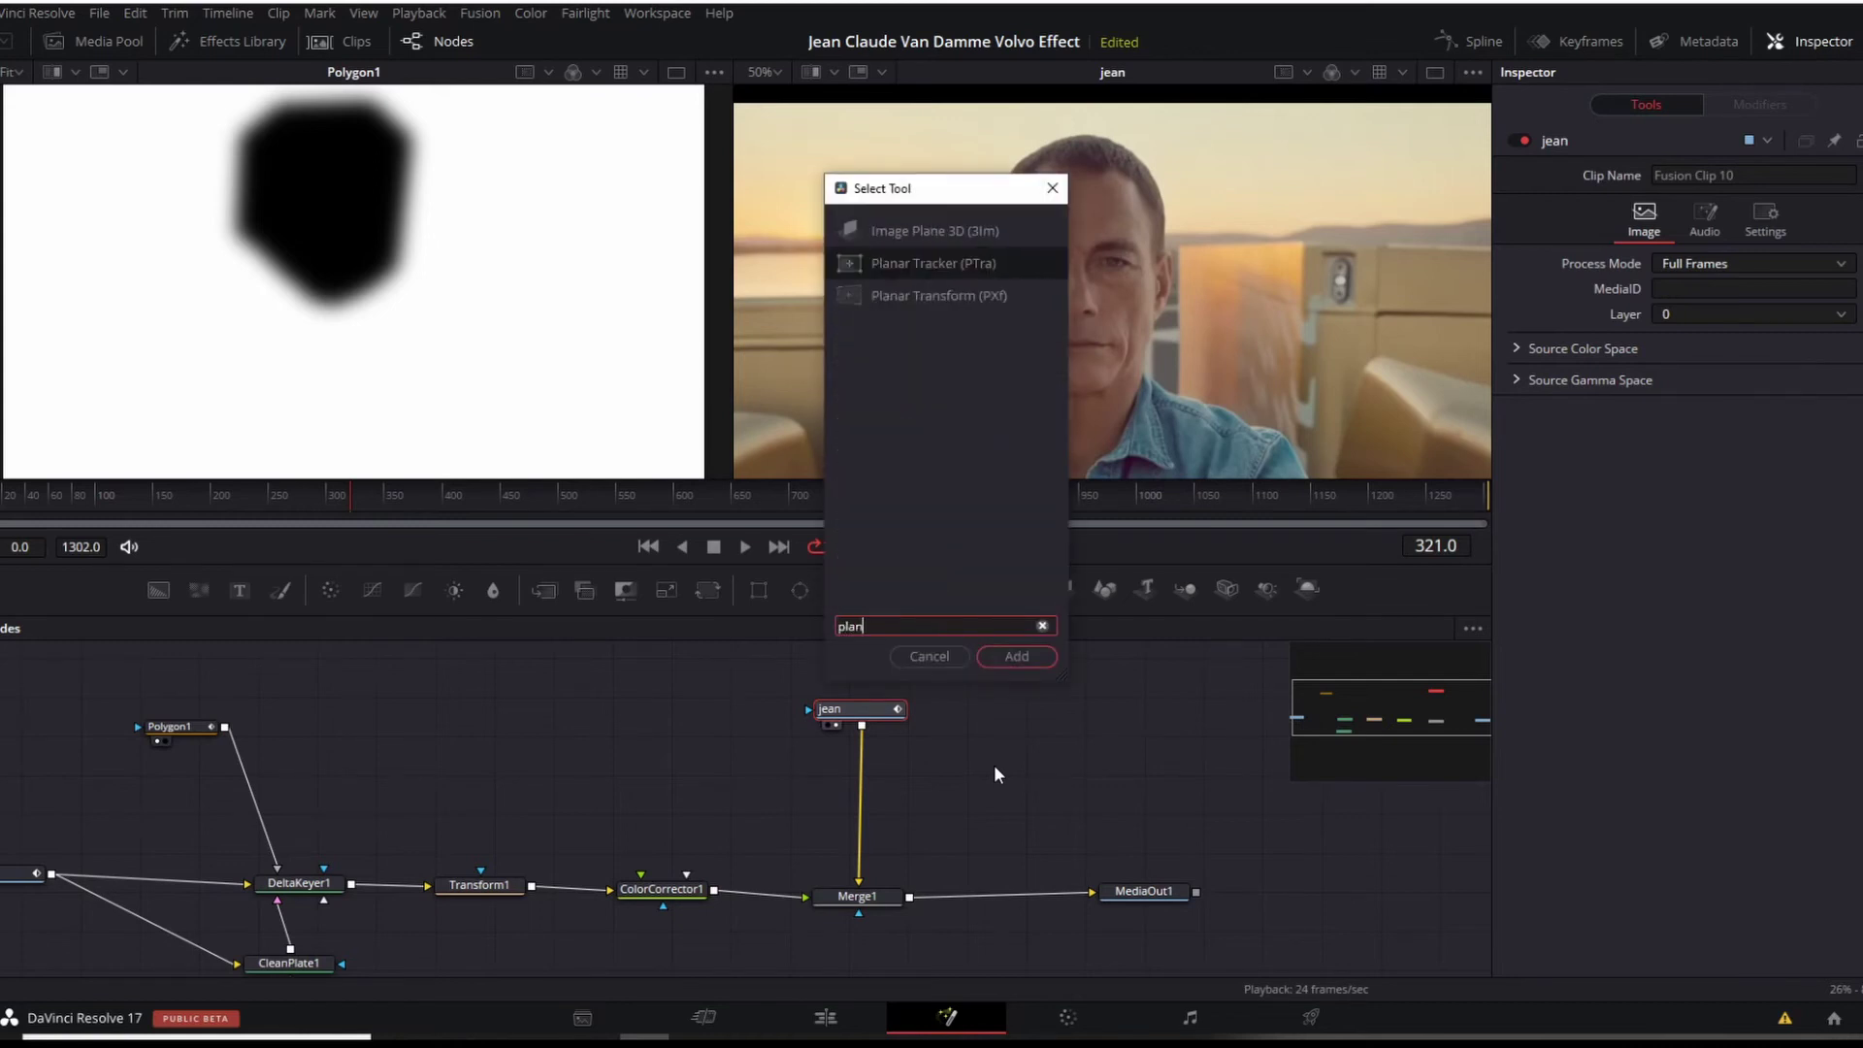
click(1016, 656)
drag(876, 766, 888, 815)
drag(882, 718, 882, 694)
drag(873, 801, 873, 765)
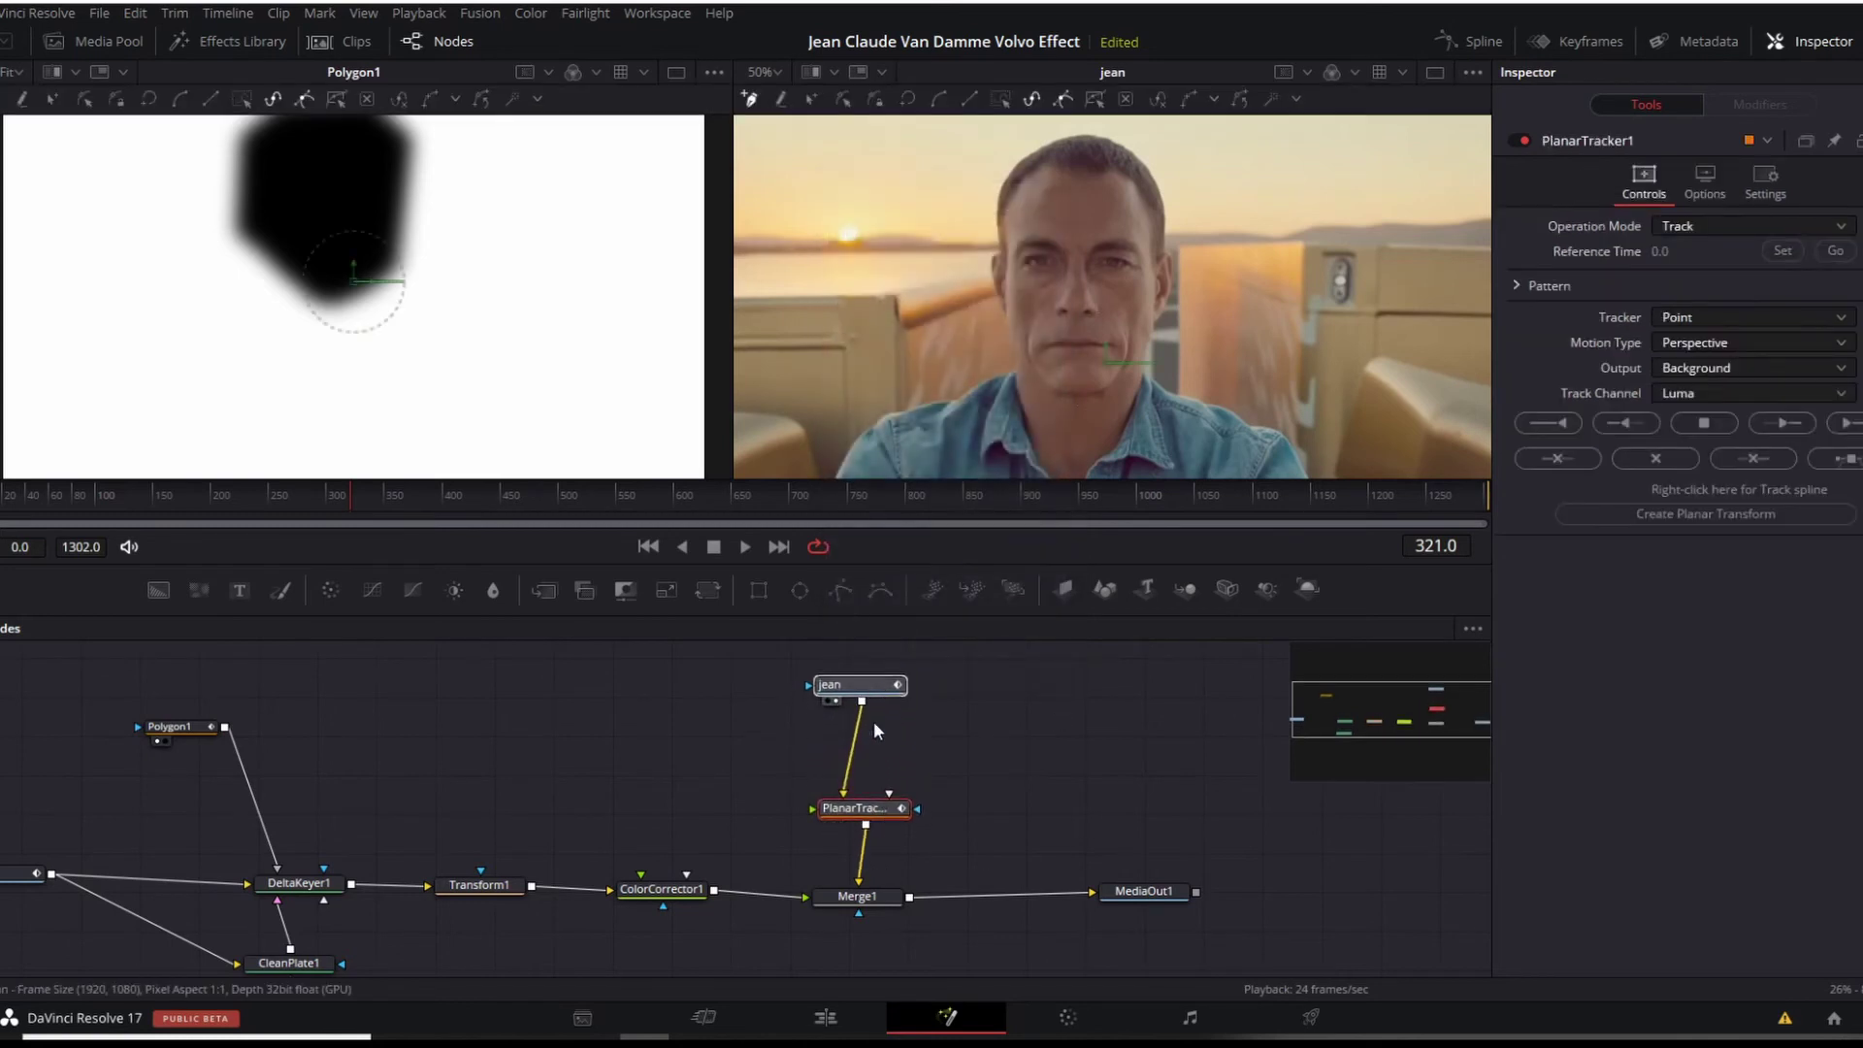
click(876, 777)
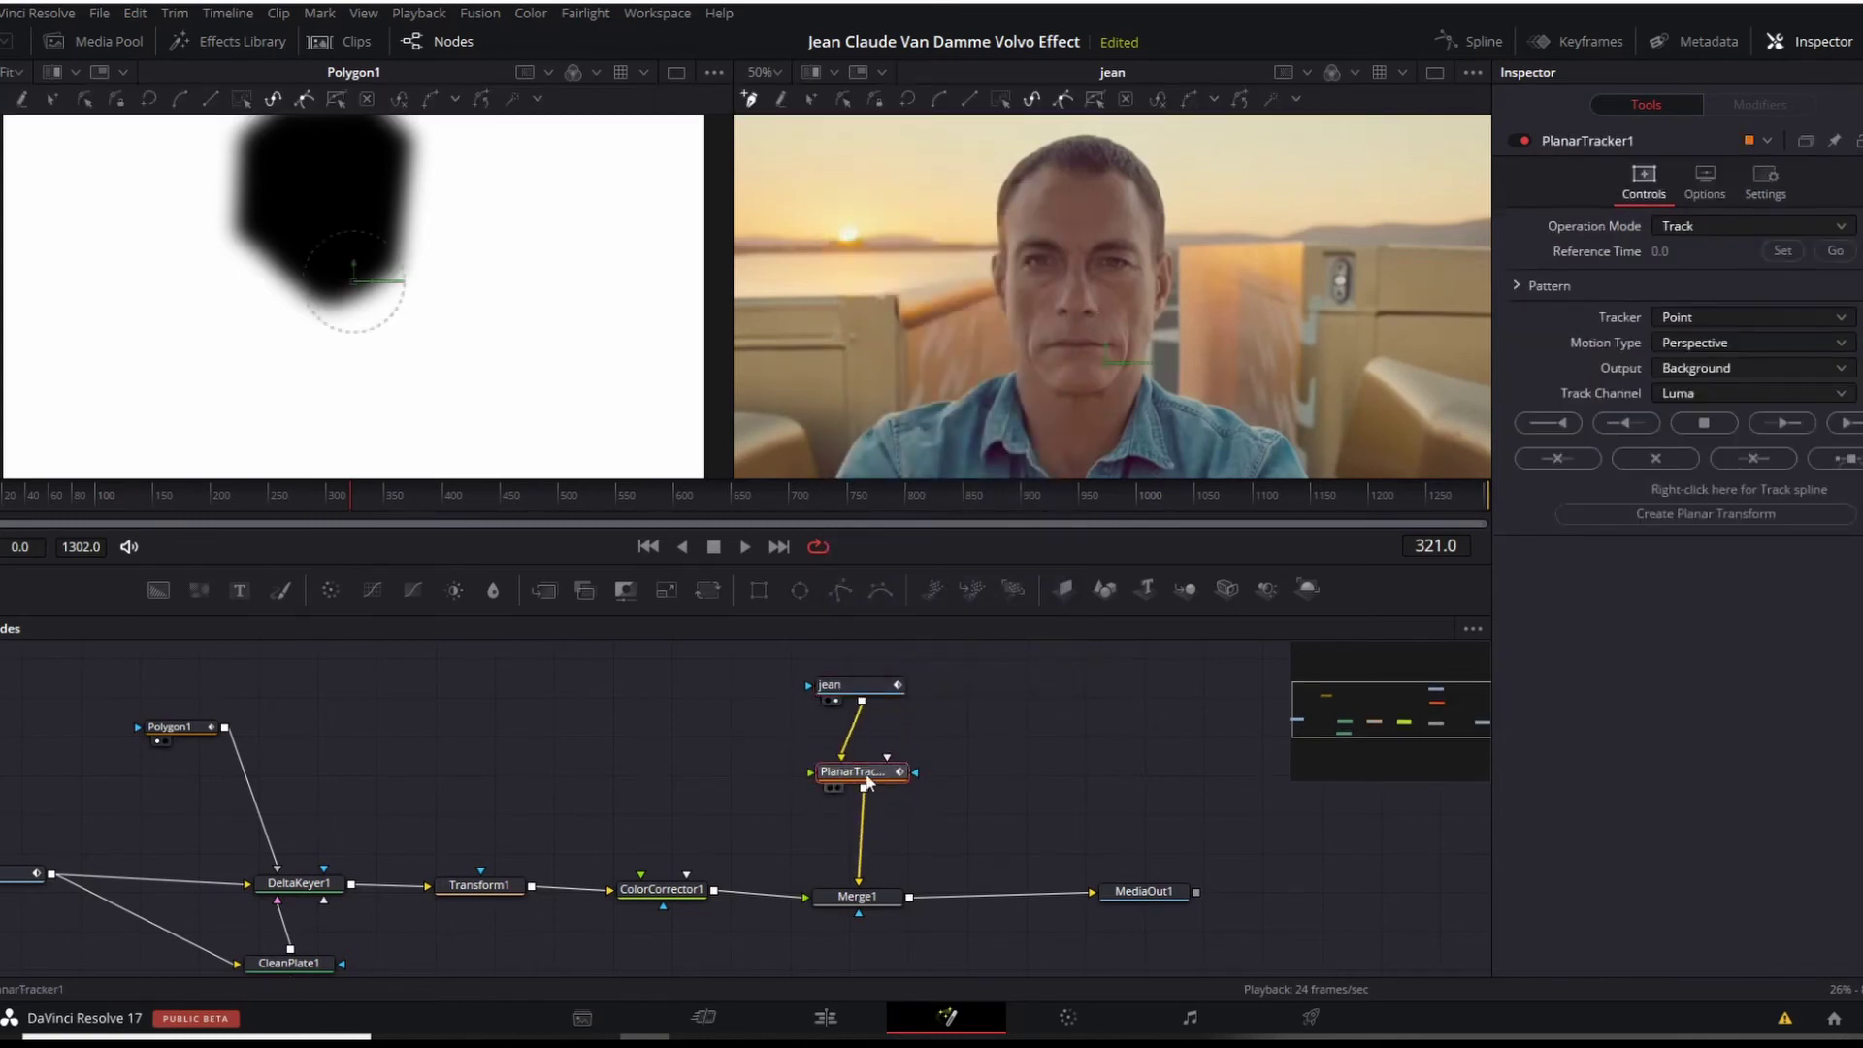
- Set the tracker to Track mode, reference frame 321, Hybrid Point/Area, Translation Rotation Scale
click(1716, 219)
click(1747, 253)
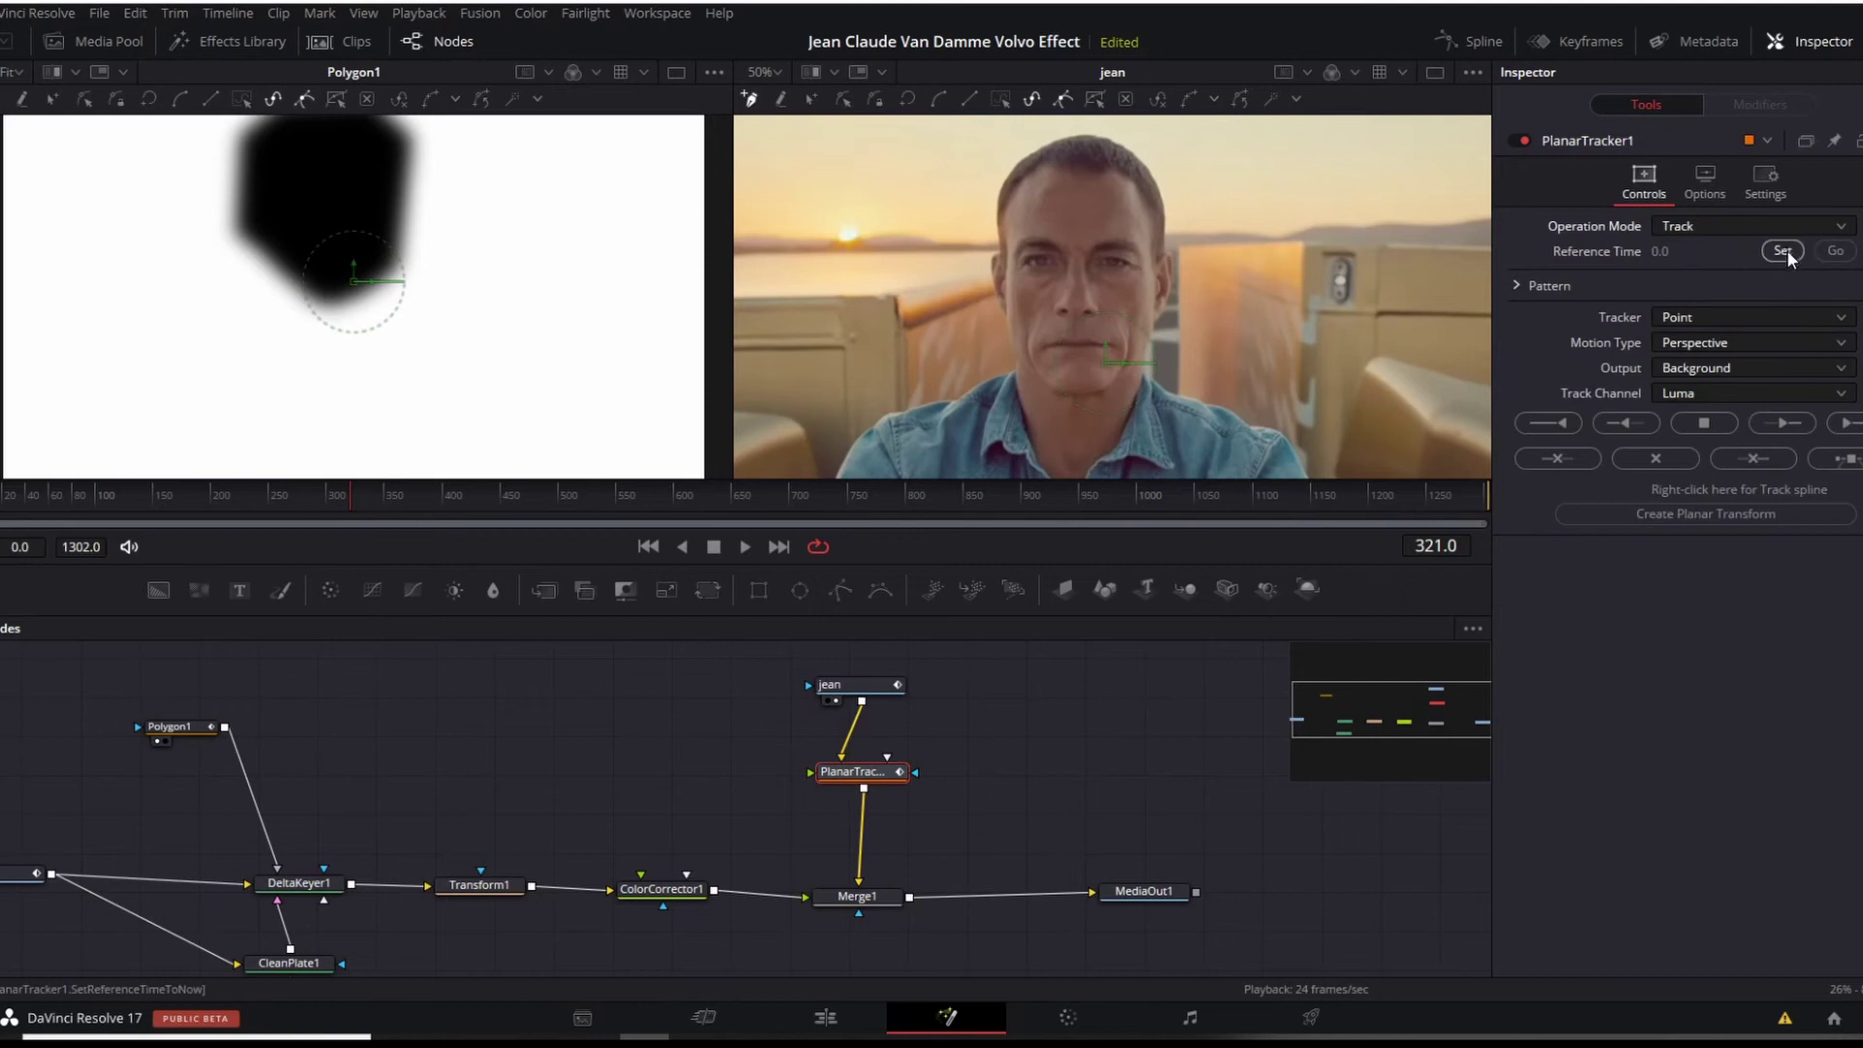
click(1785, 248)
click(1732, 314)
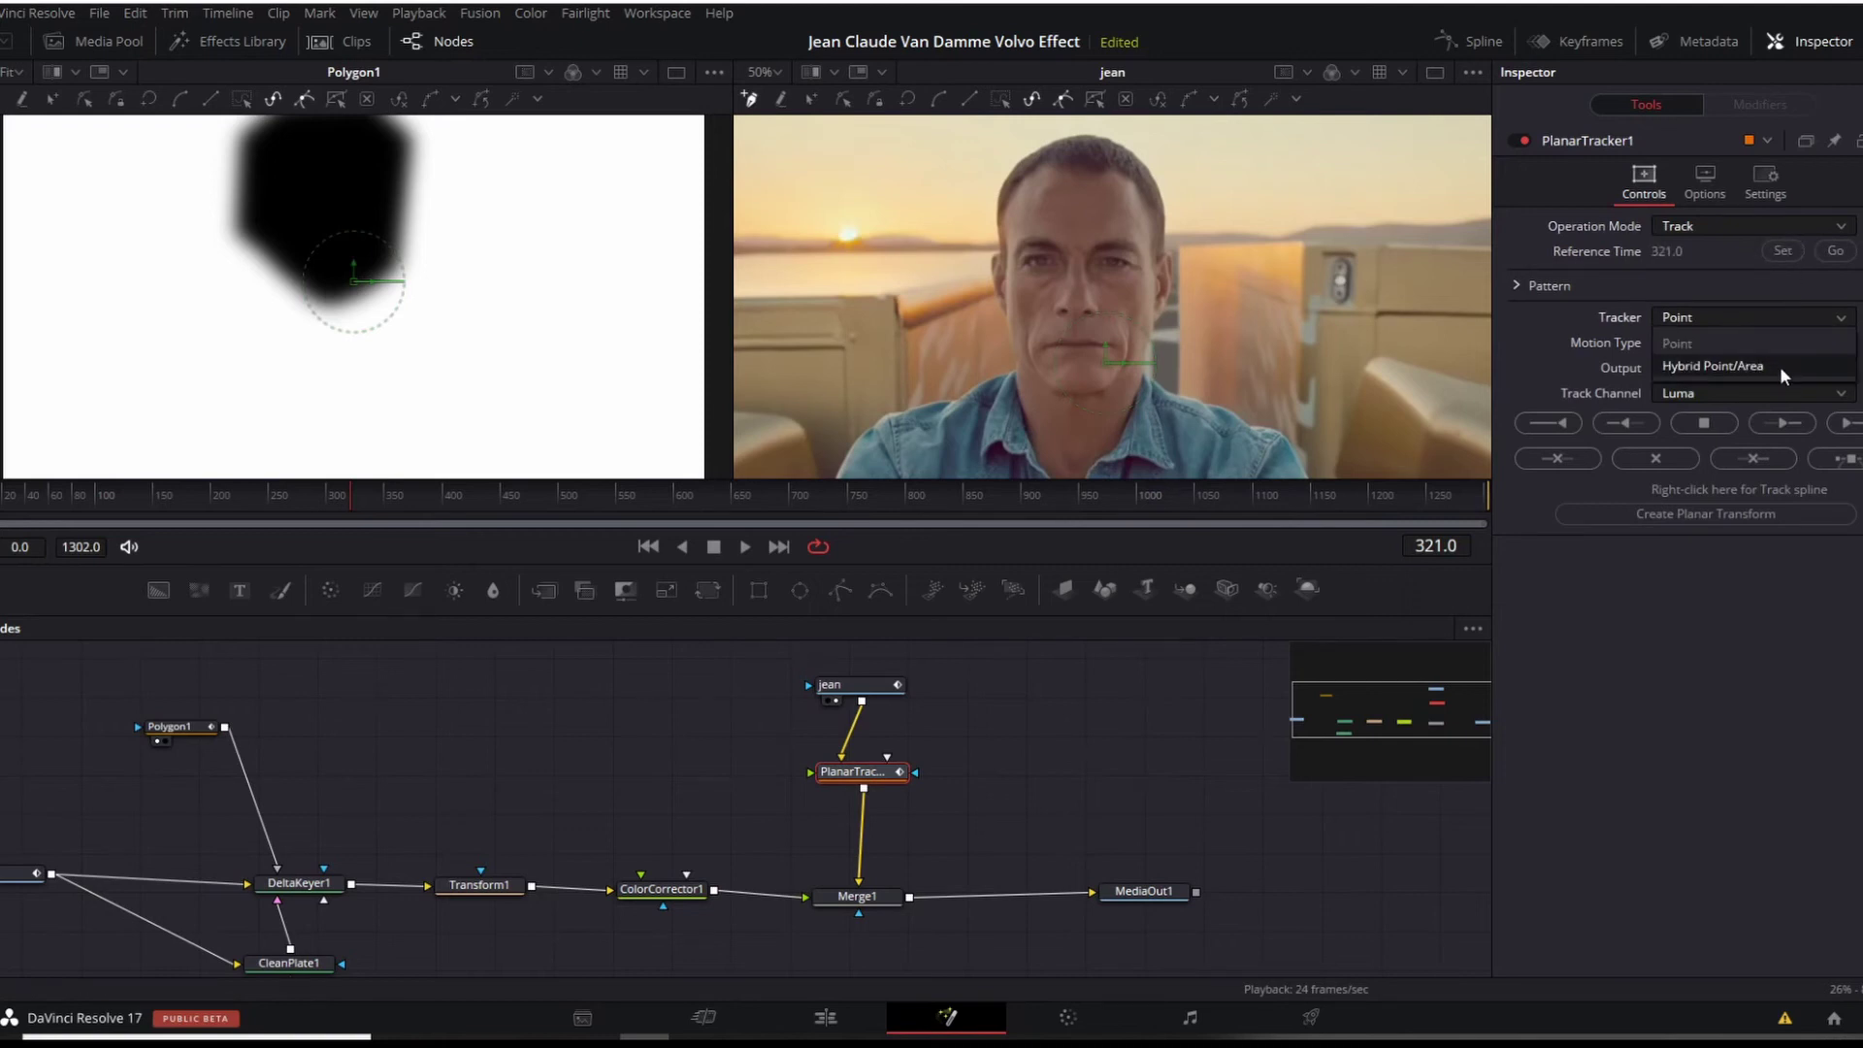
click(1780, 365)
click(1749, 344)
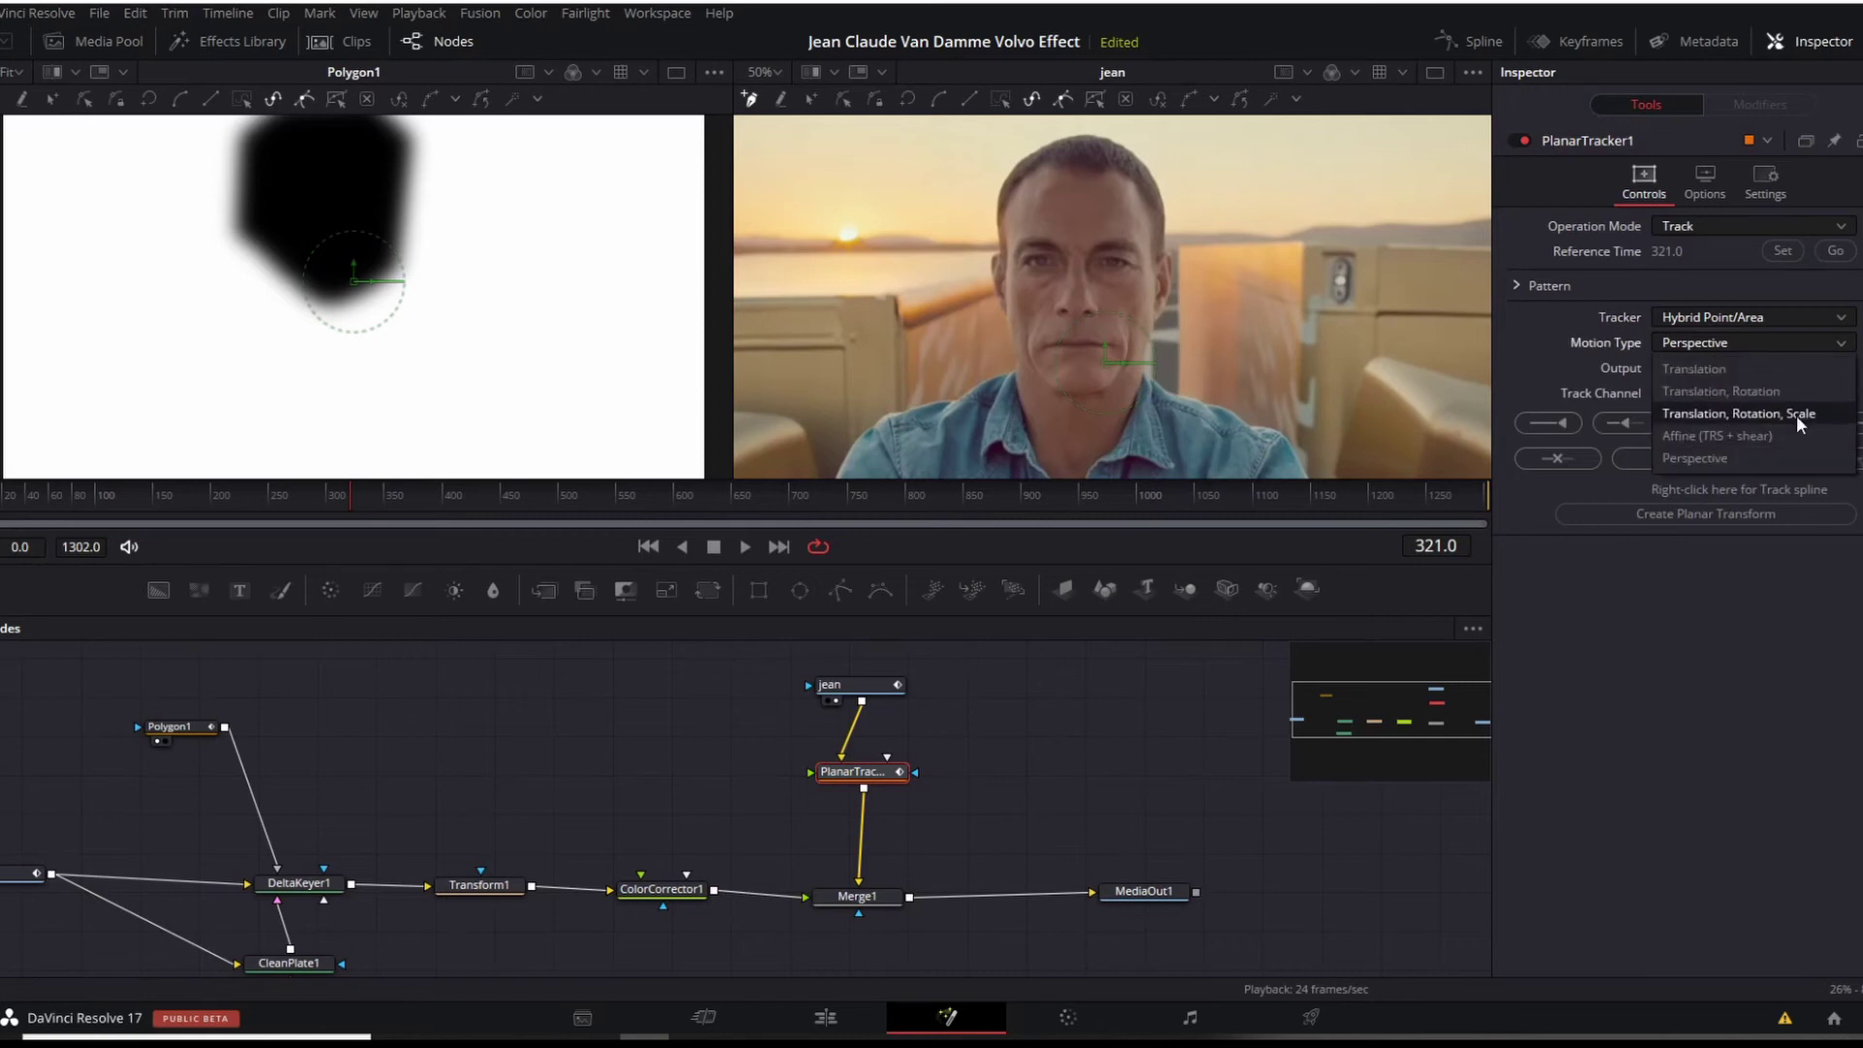
click(1796, 415)
- Draw a closed polygon pattern outlining the presenter's face
click(1077, 382)
click(1140, 351)
click(1149, 297)
click(1154, 232)
click(1128, 185)
click(1060, 177)
click(1000, 208)
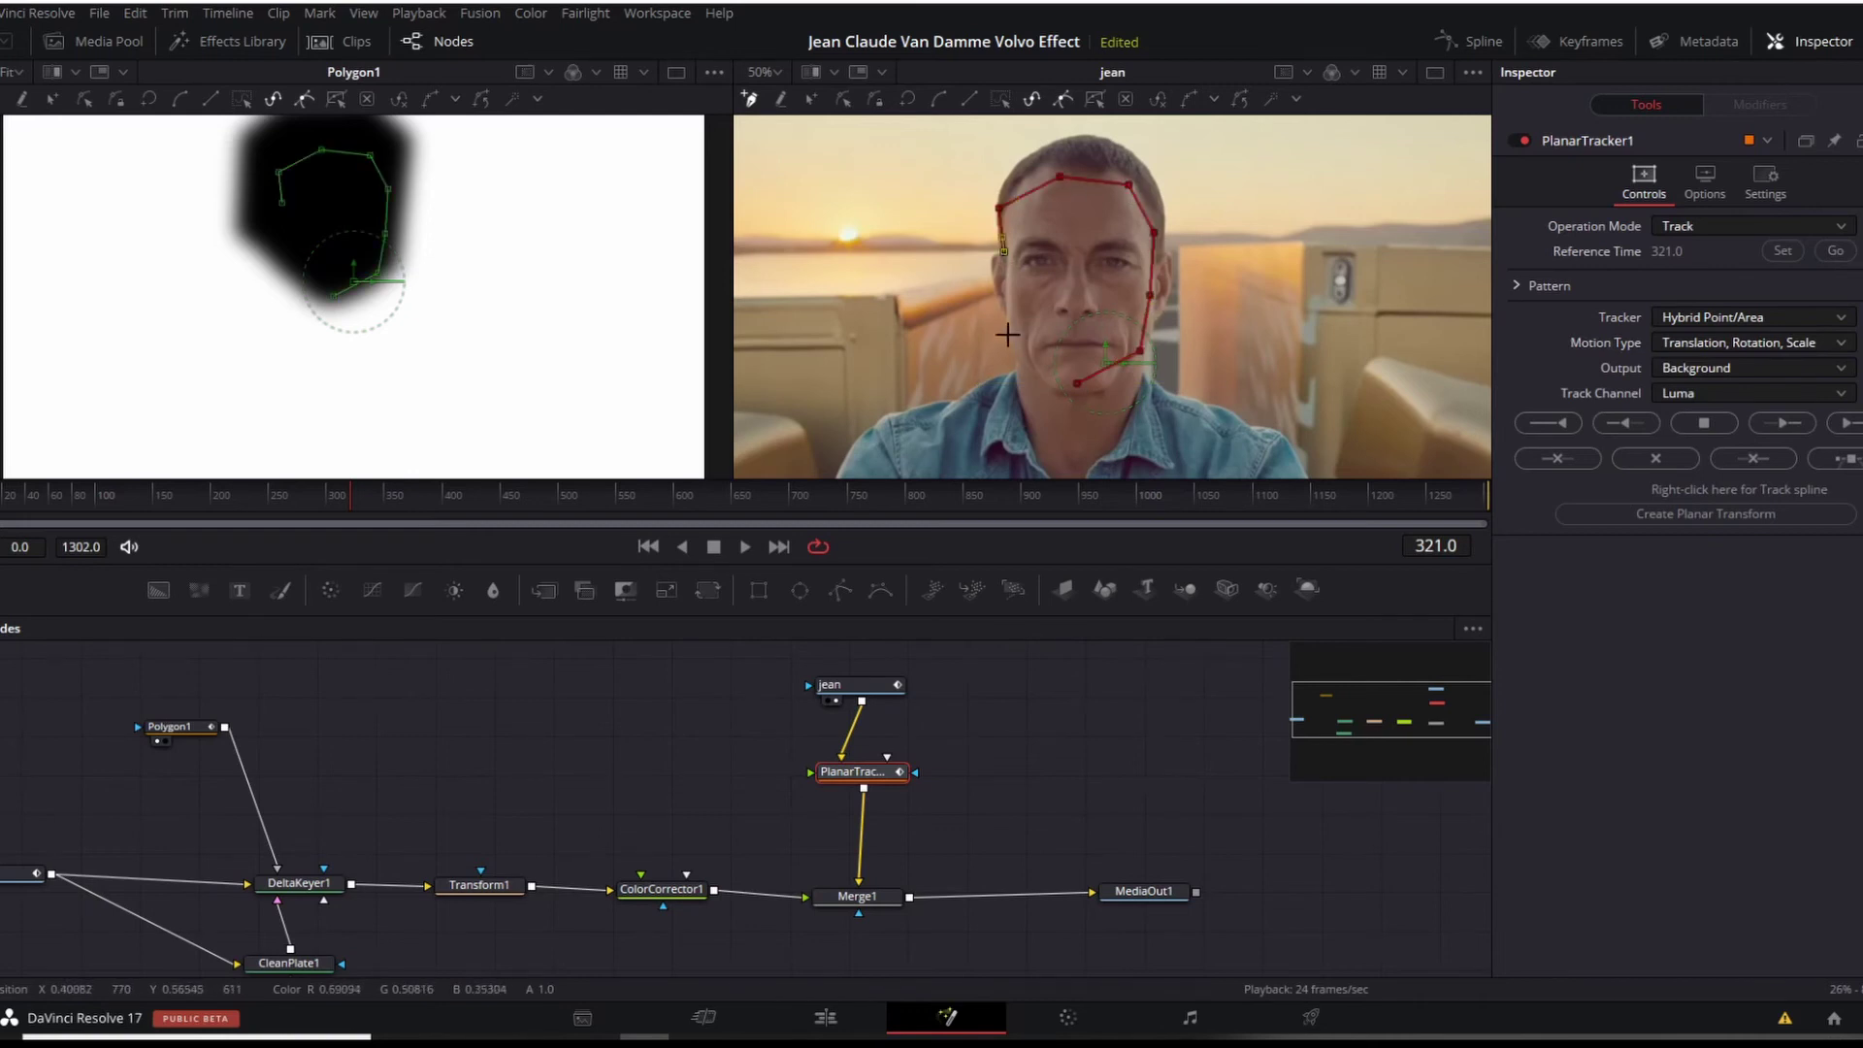
click(1004, 251)
click(1014, 351)
click(1033, 375)
click(1076, 383)
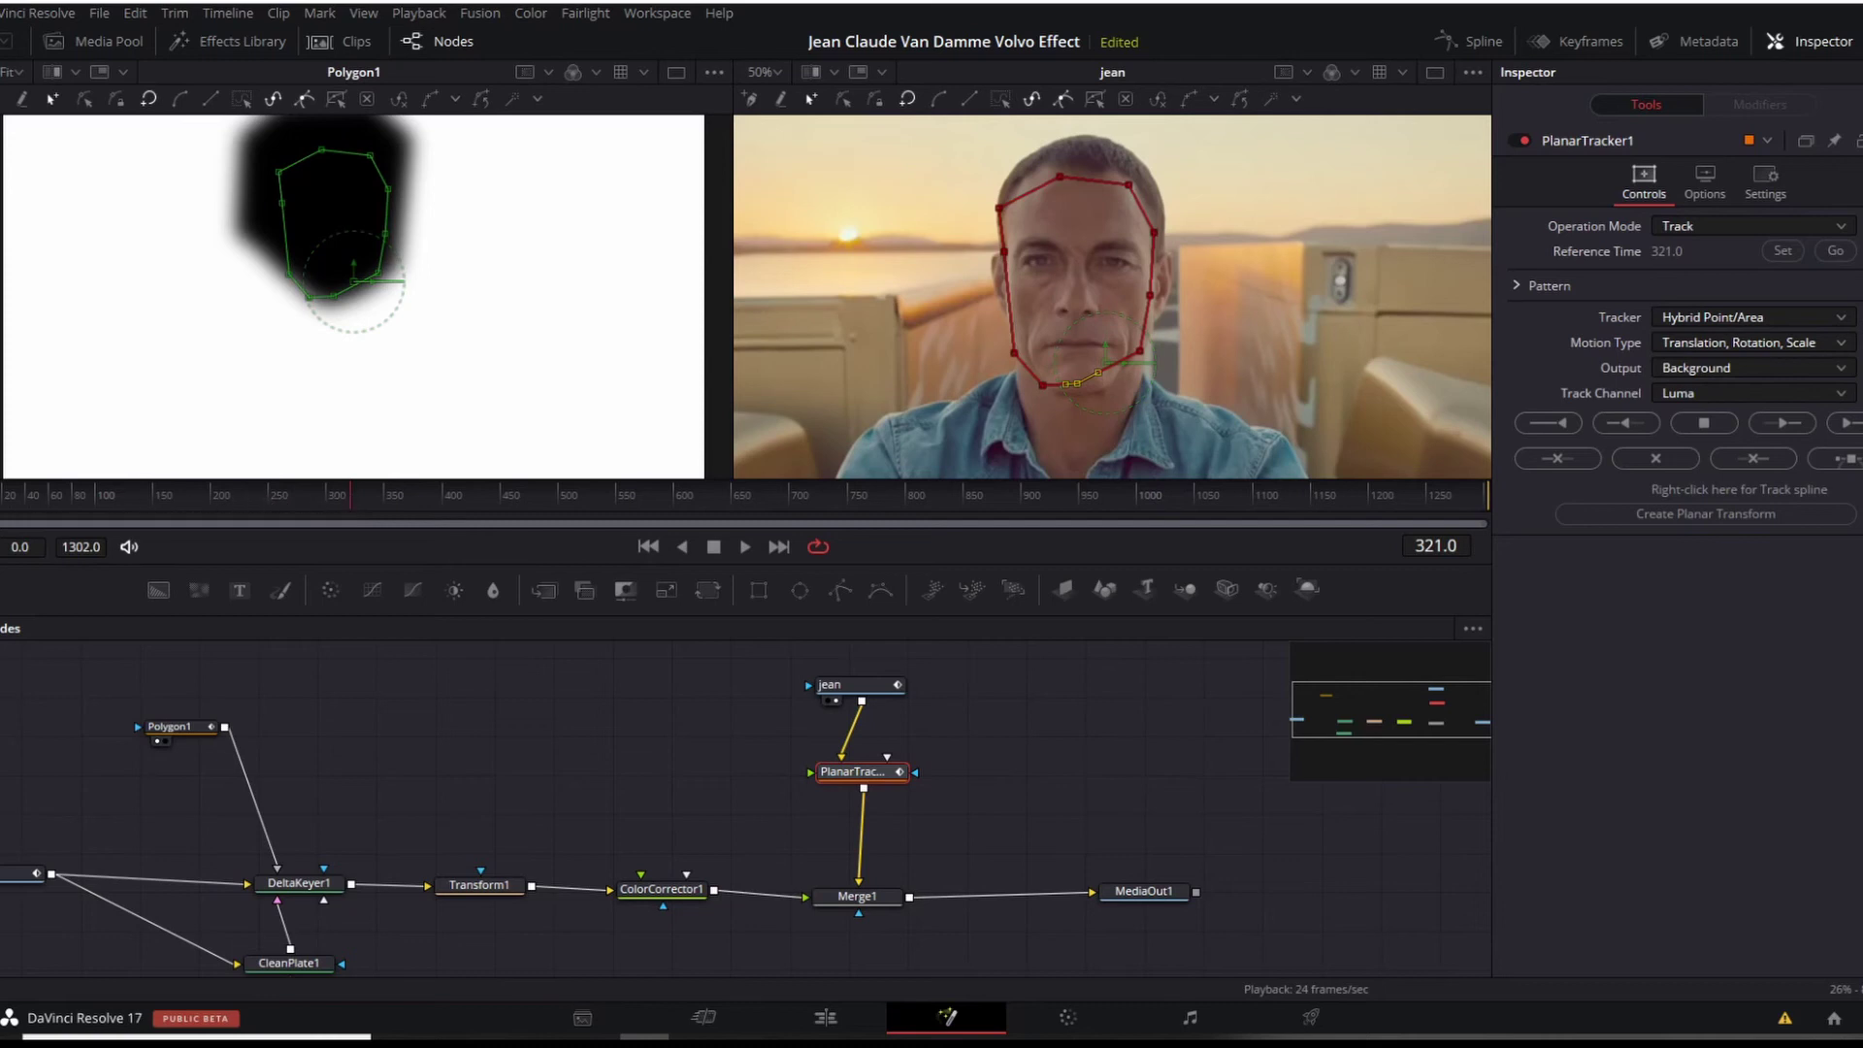
- Track the face pattern back to the clip start and forward to the end, viewing PlanarTracker1
click(1552, 423)
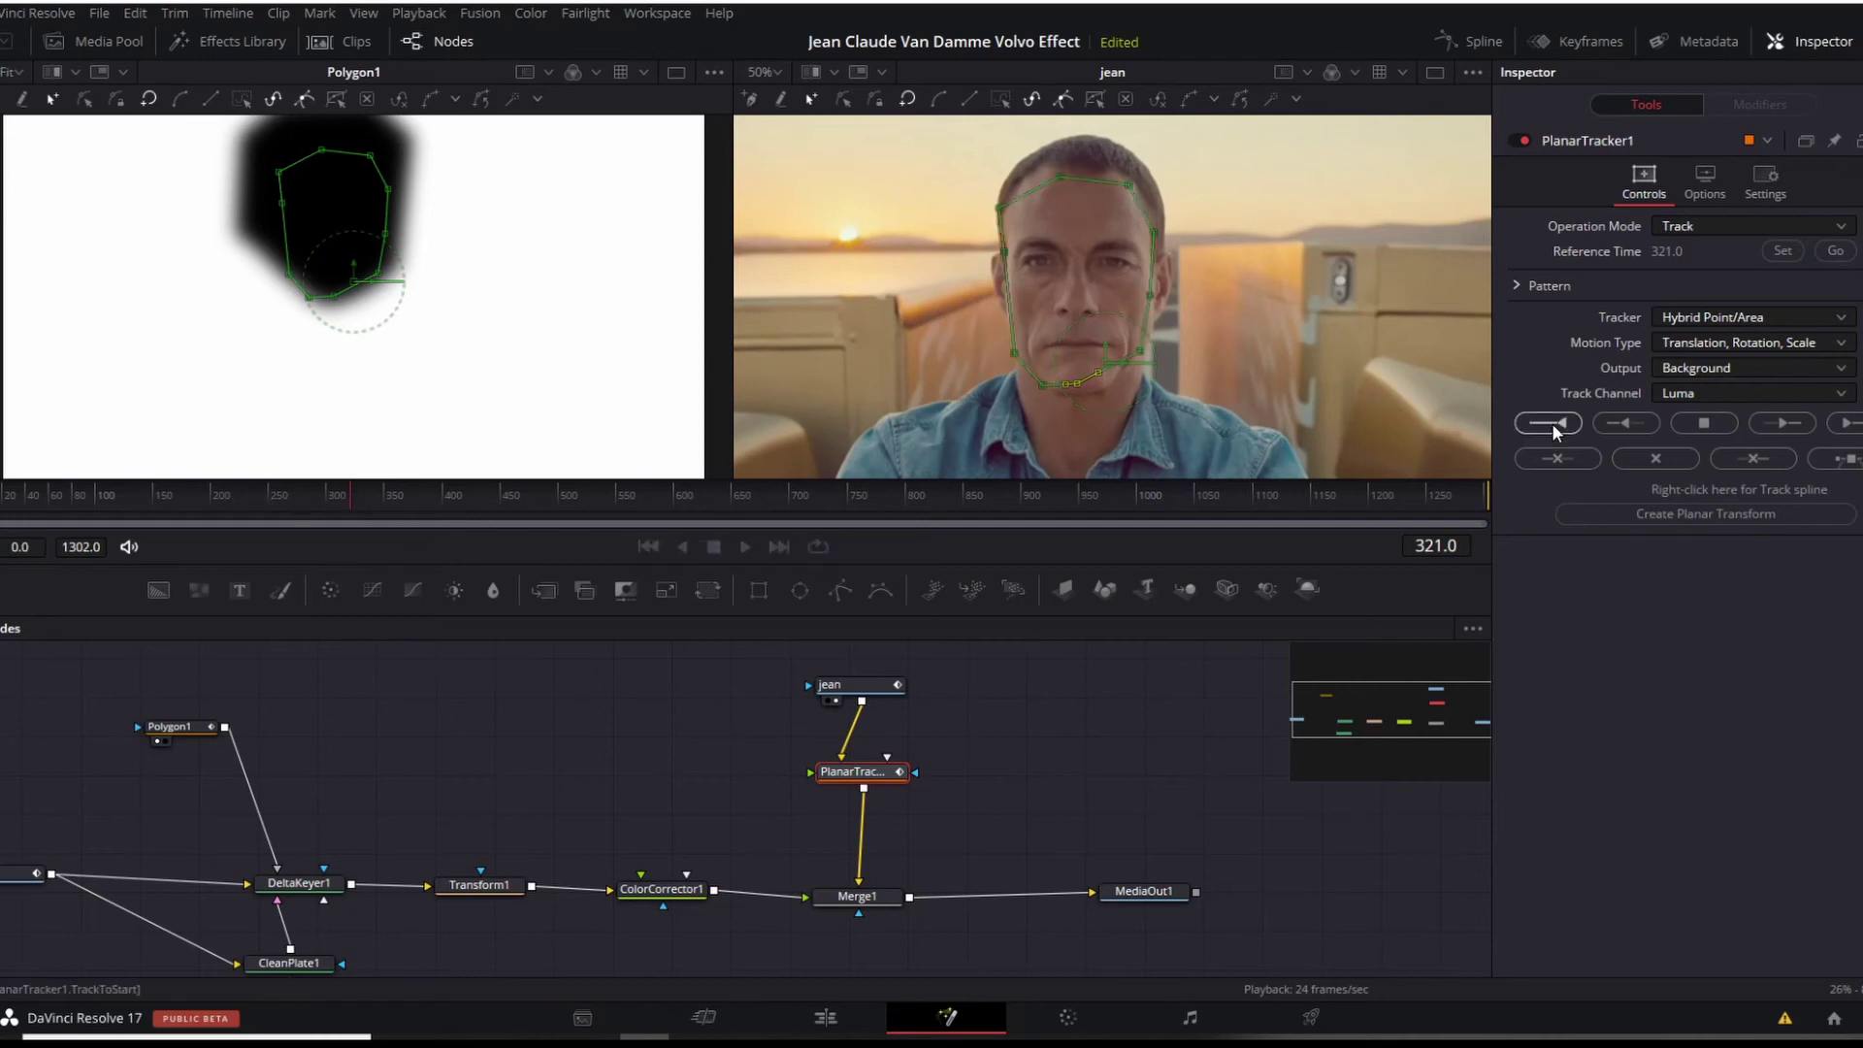
key(ctrl+shift+Escape)
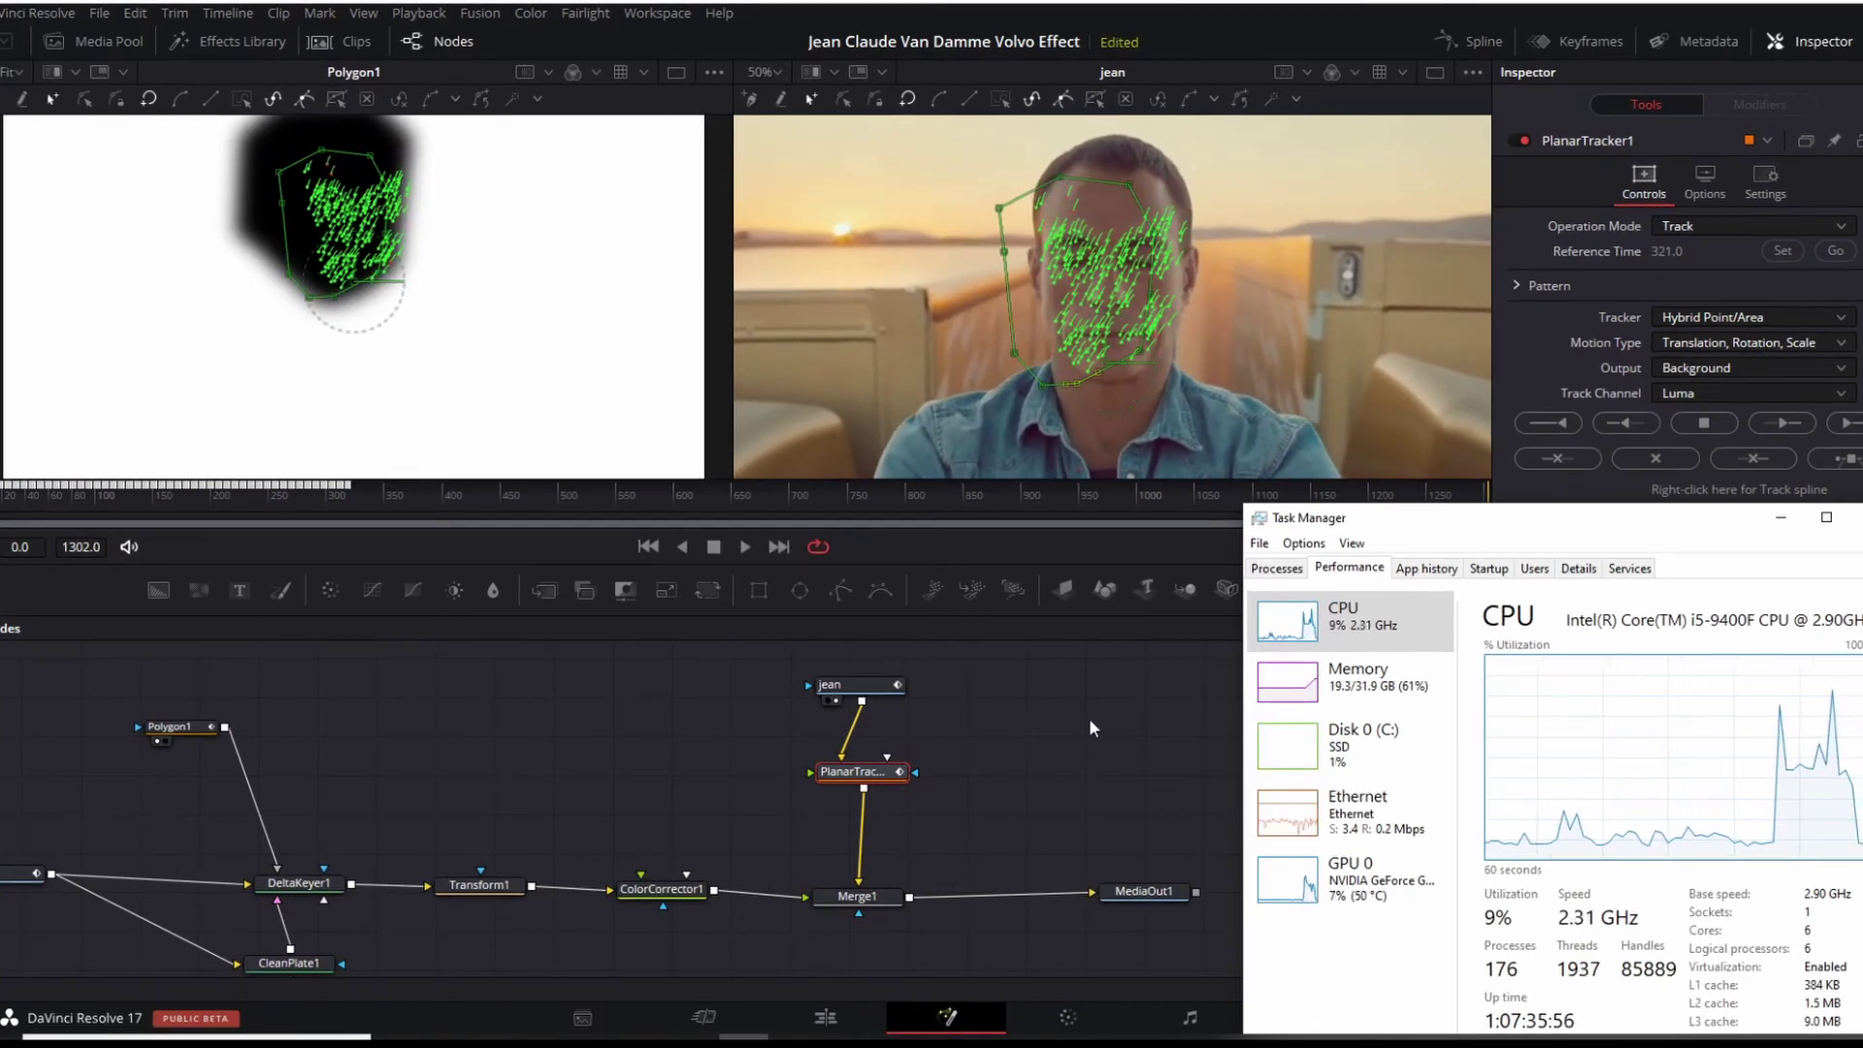
click(1201, 762)
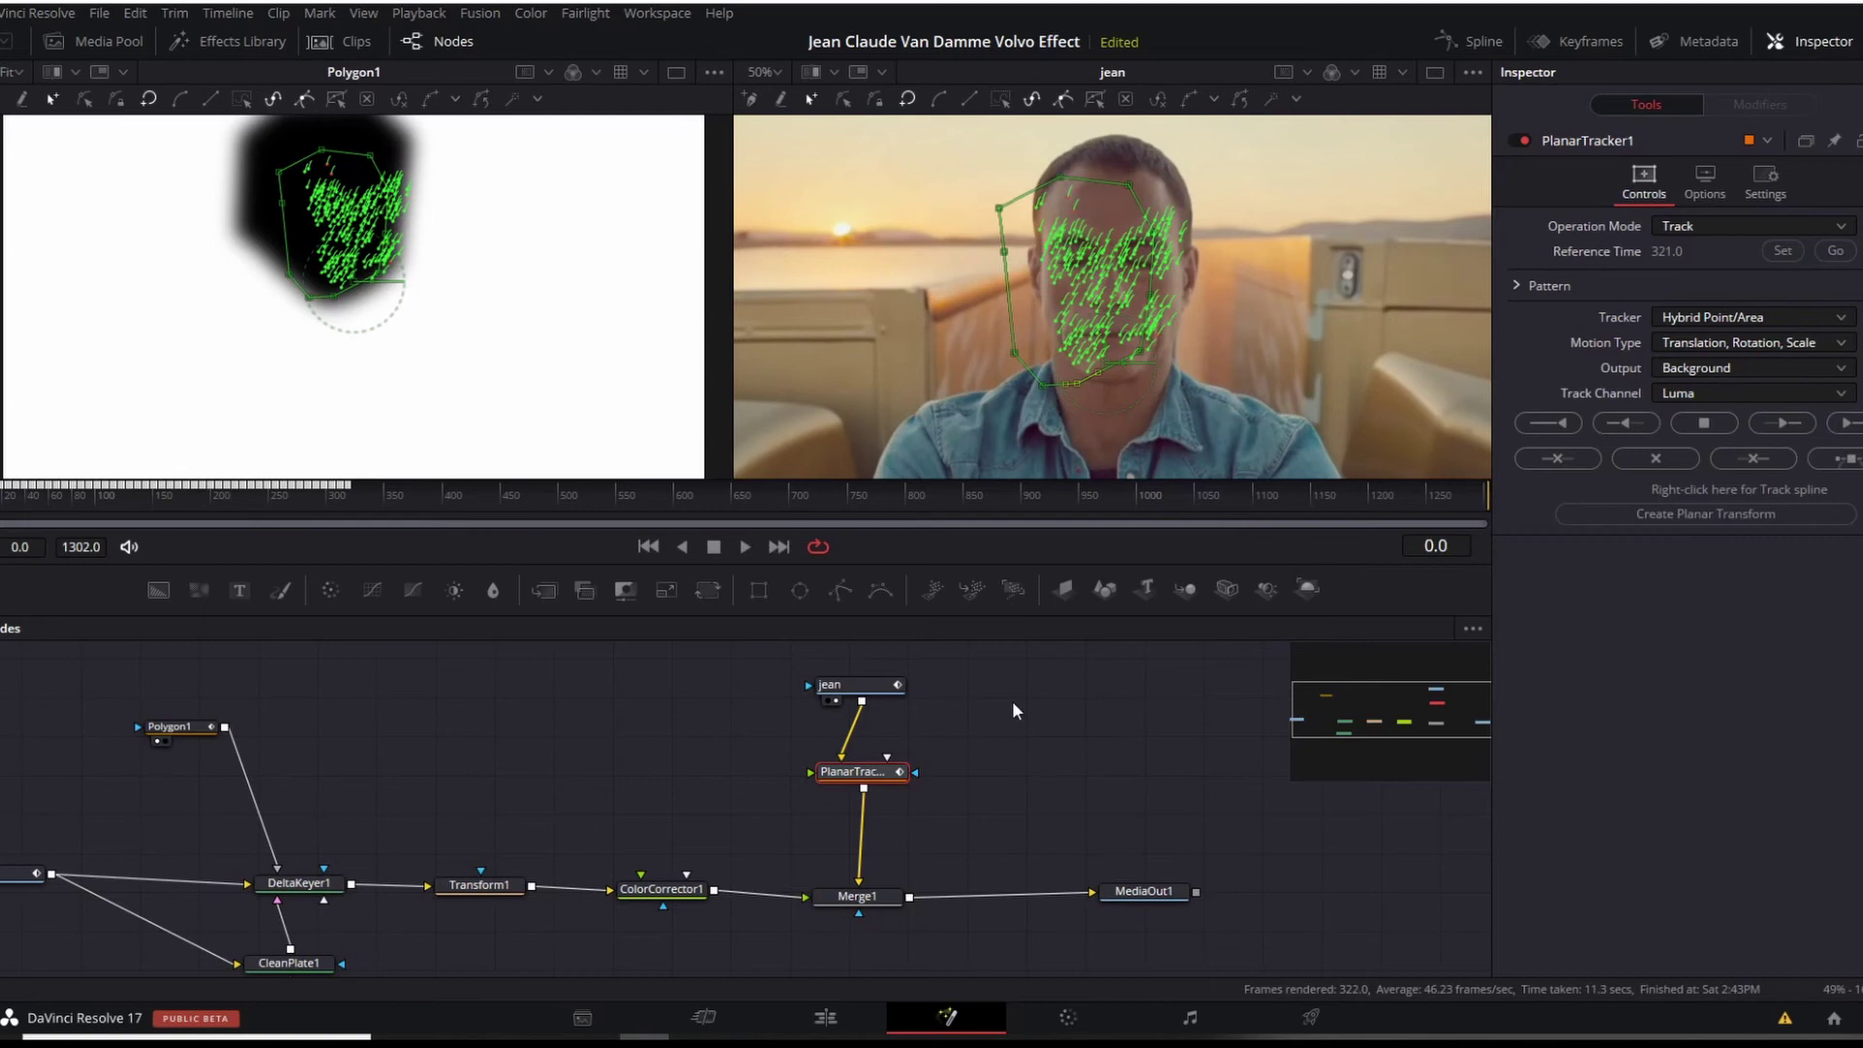
key(2)
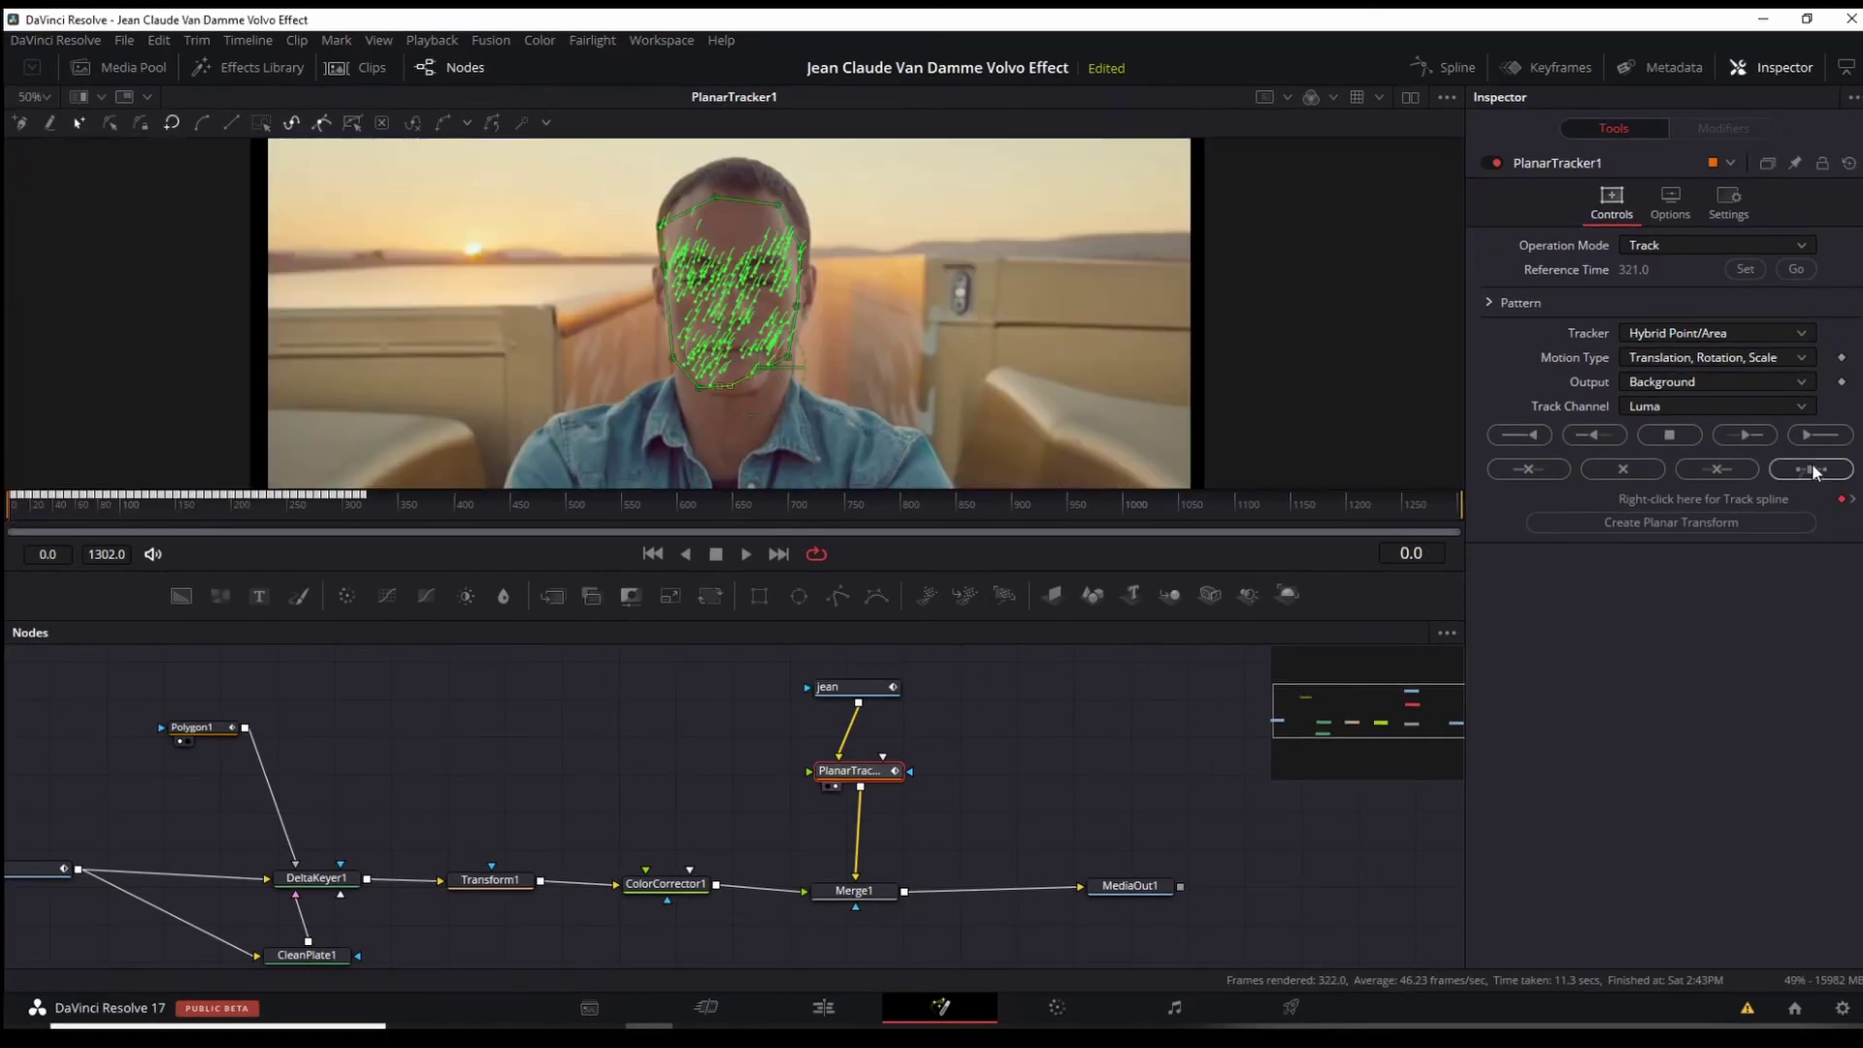
click(1813, 463)
key(alt+Tab)
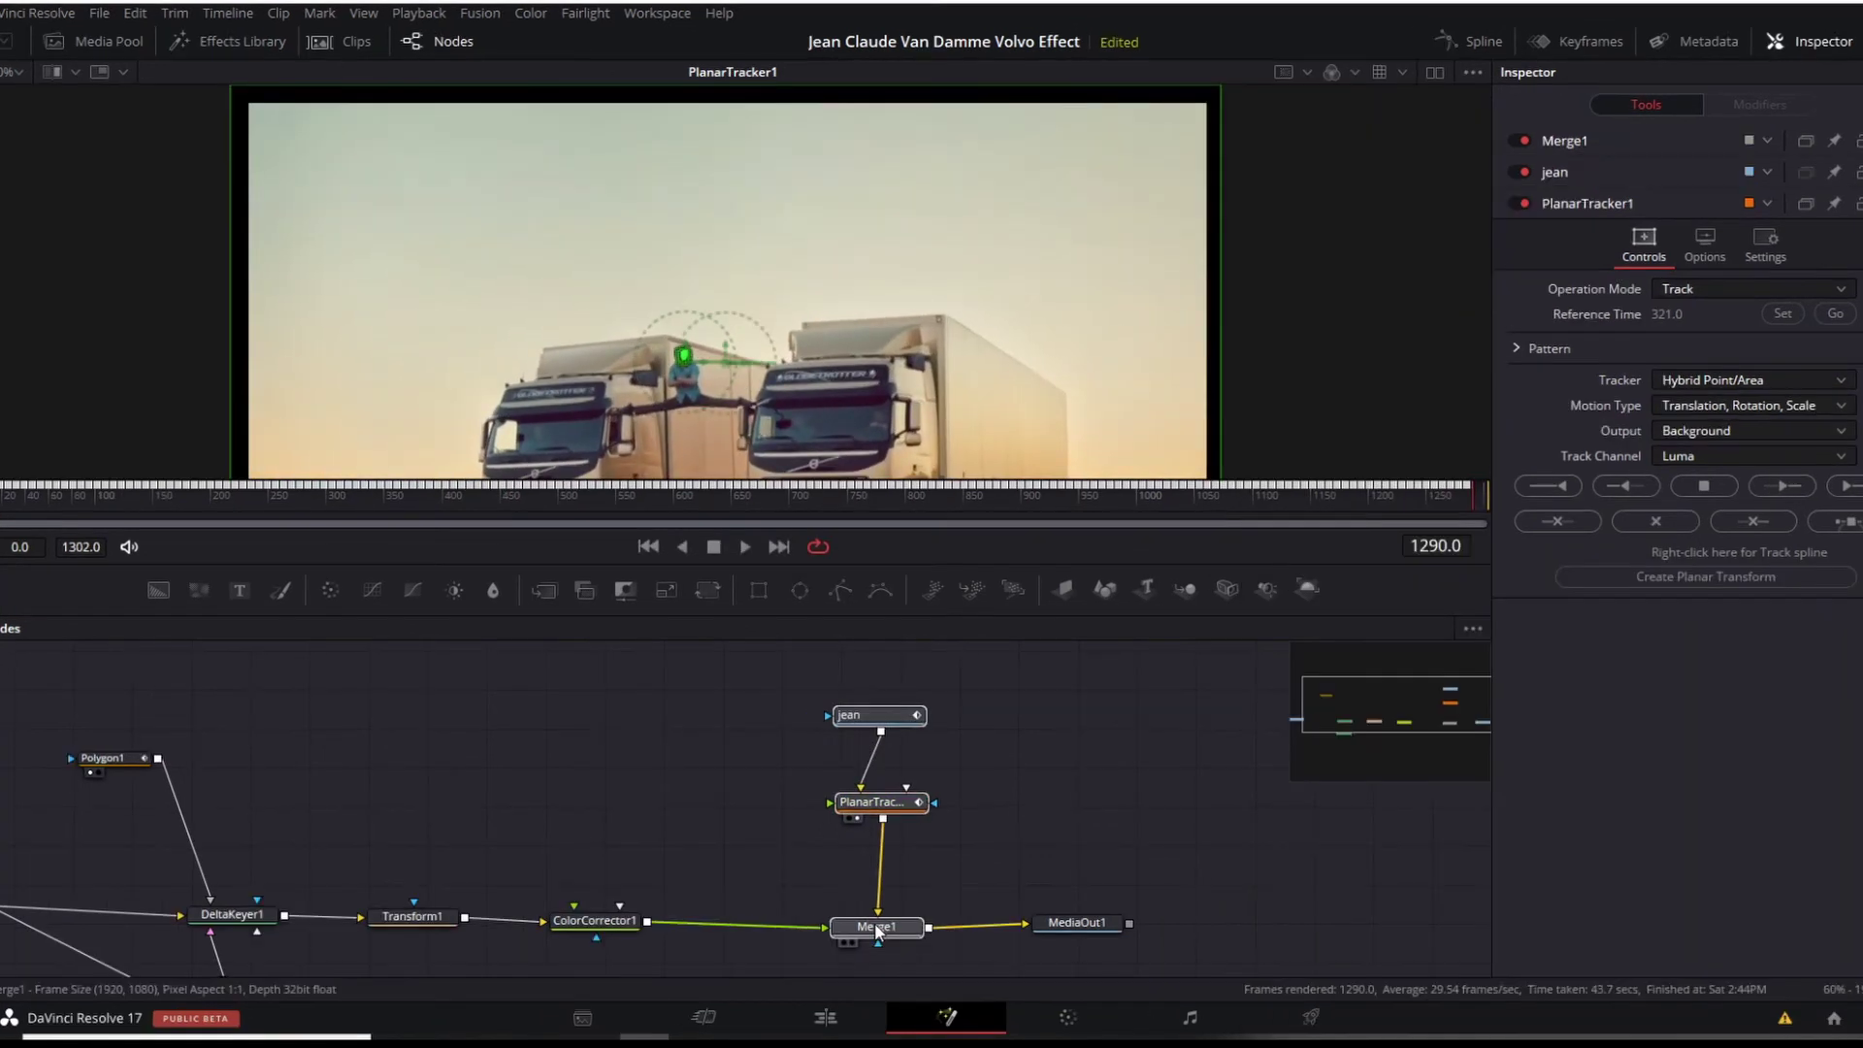
- Create a Planar Transform from the track and insert it between ColorCorrector1 and Merge1
drag(871, 917, 871, 873)
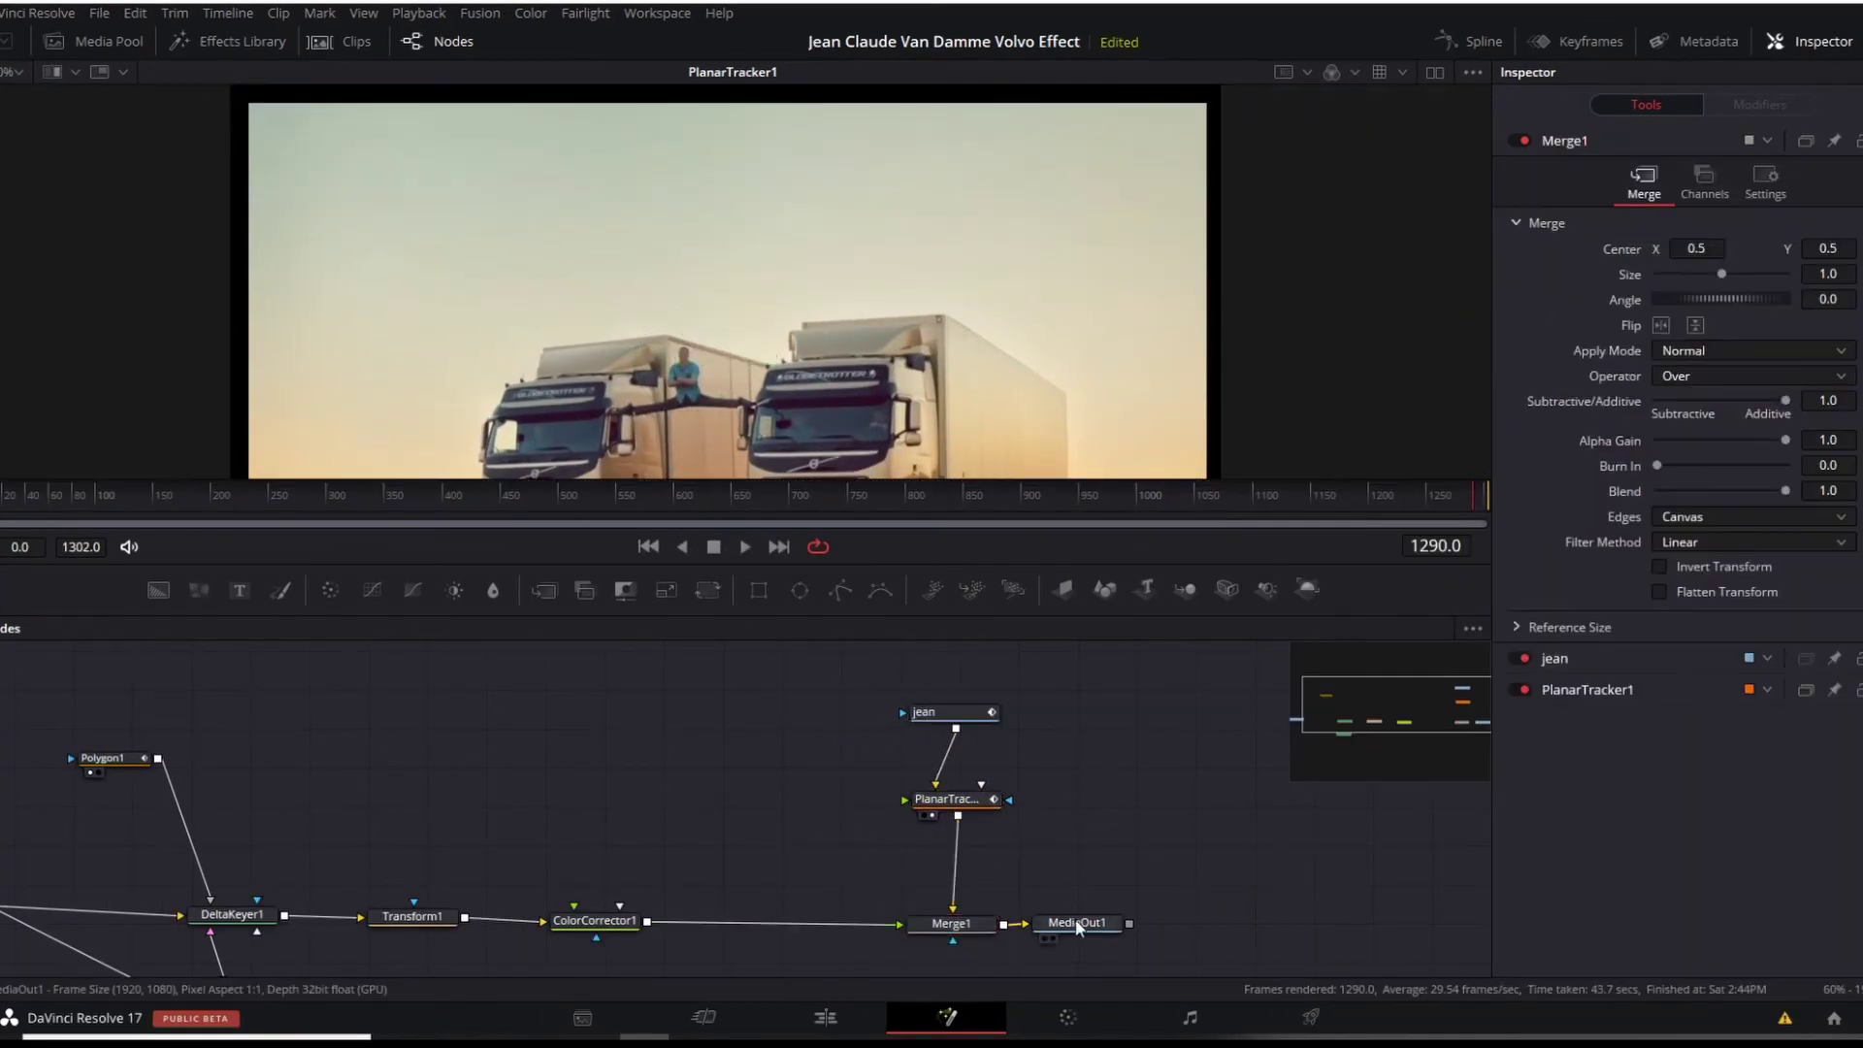
drag(1080, 927, 1162, 923)
click(976, 797)
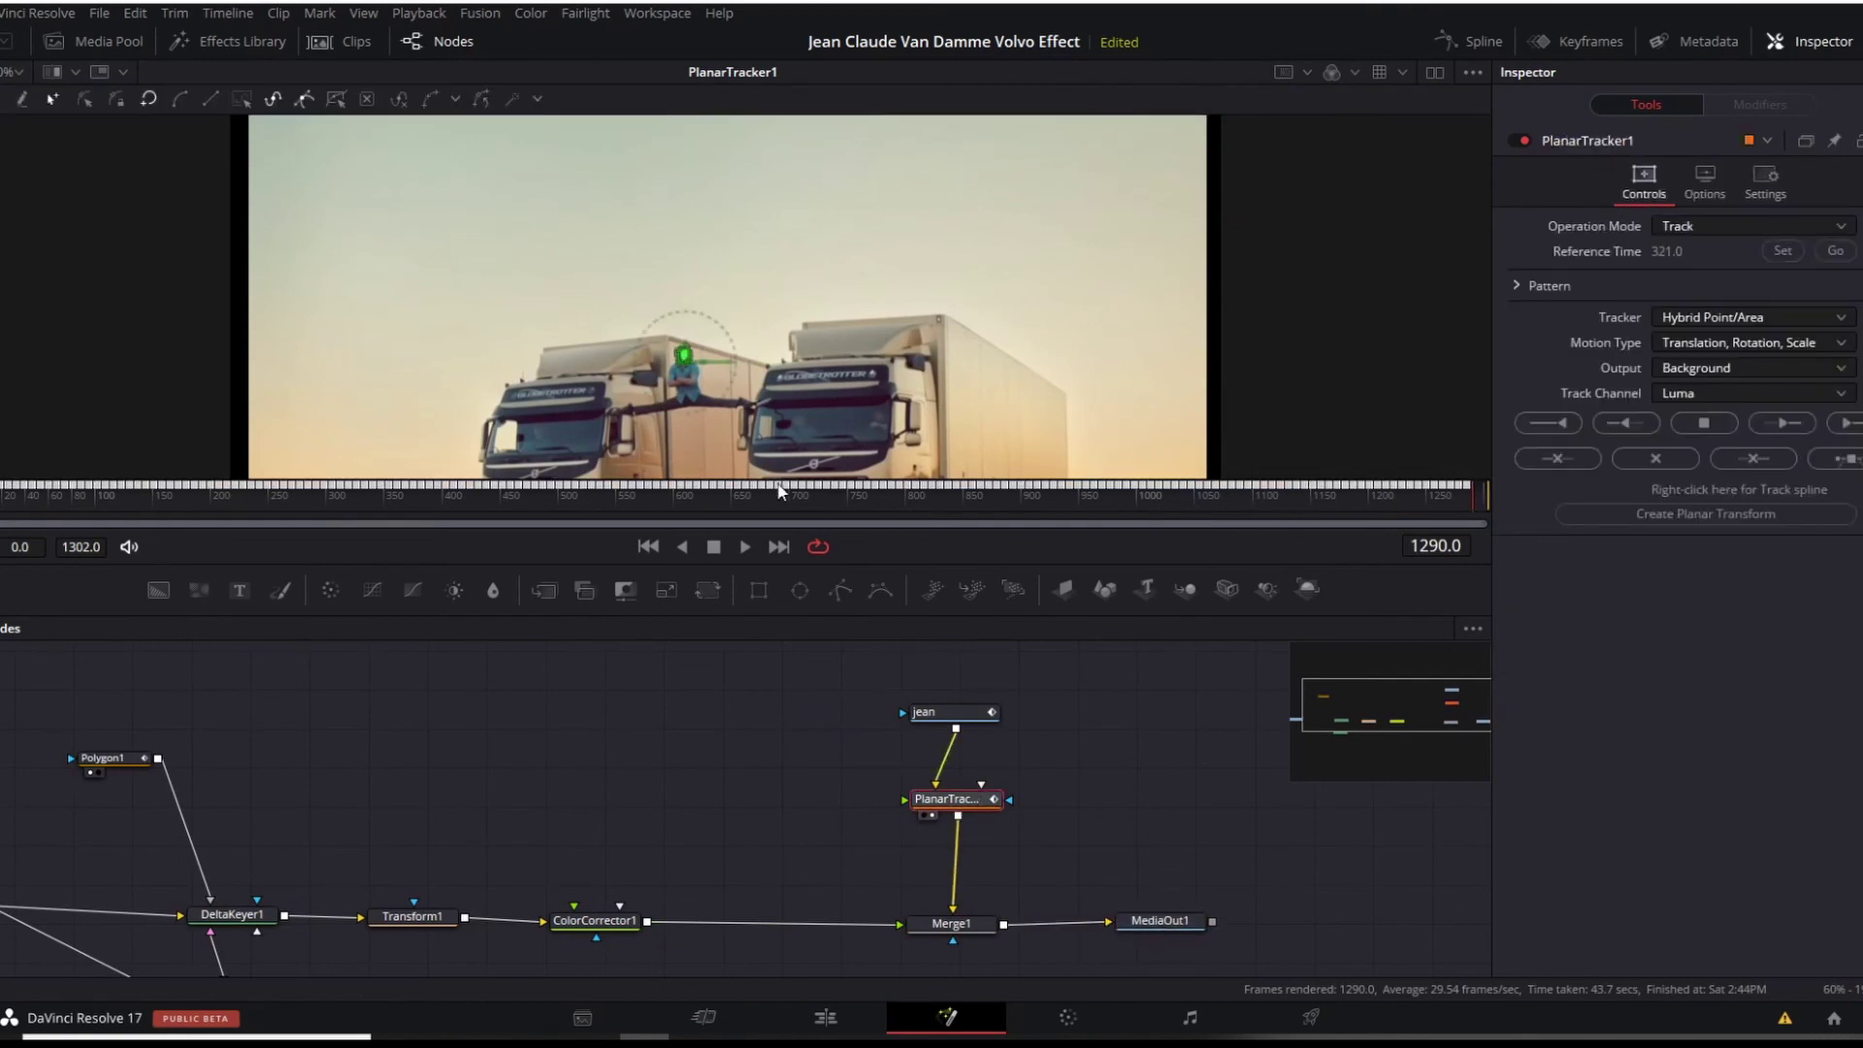
click(1736, 517)
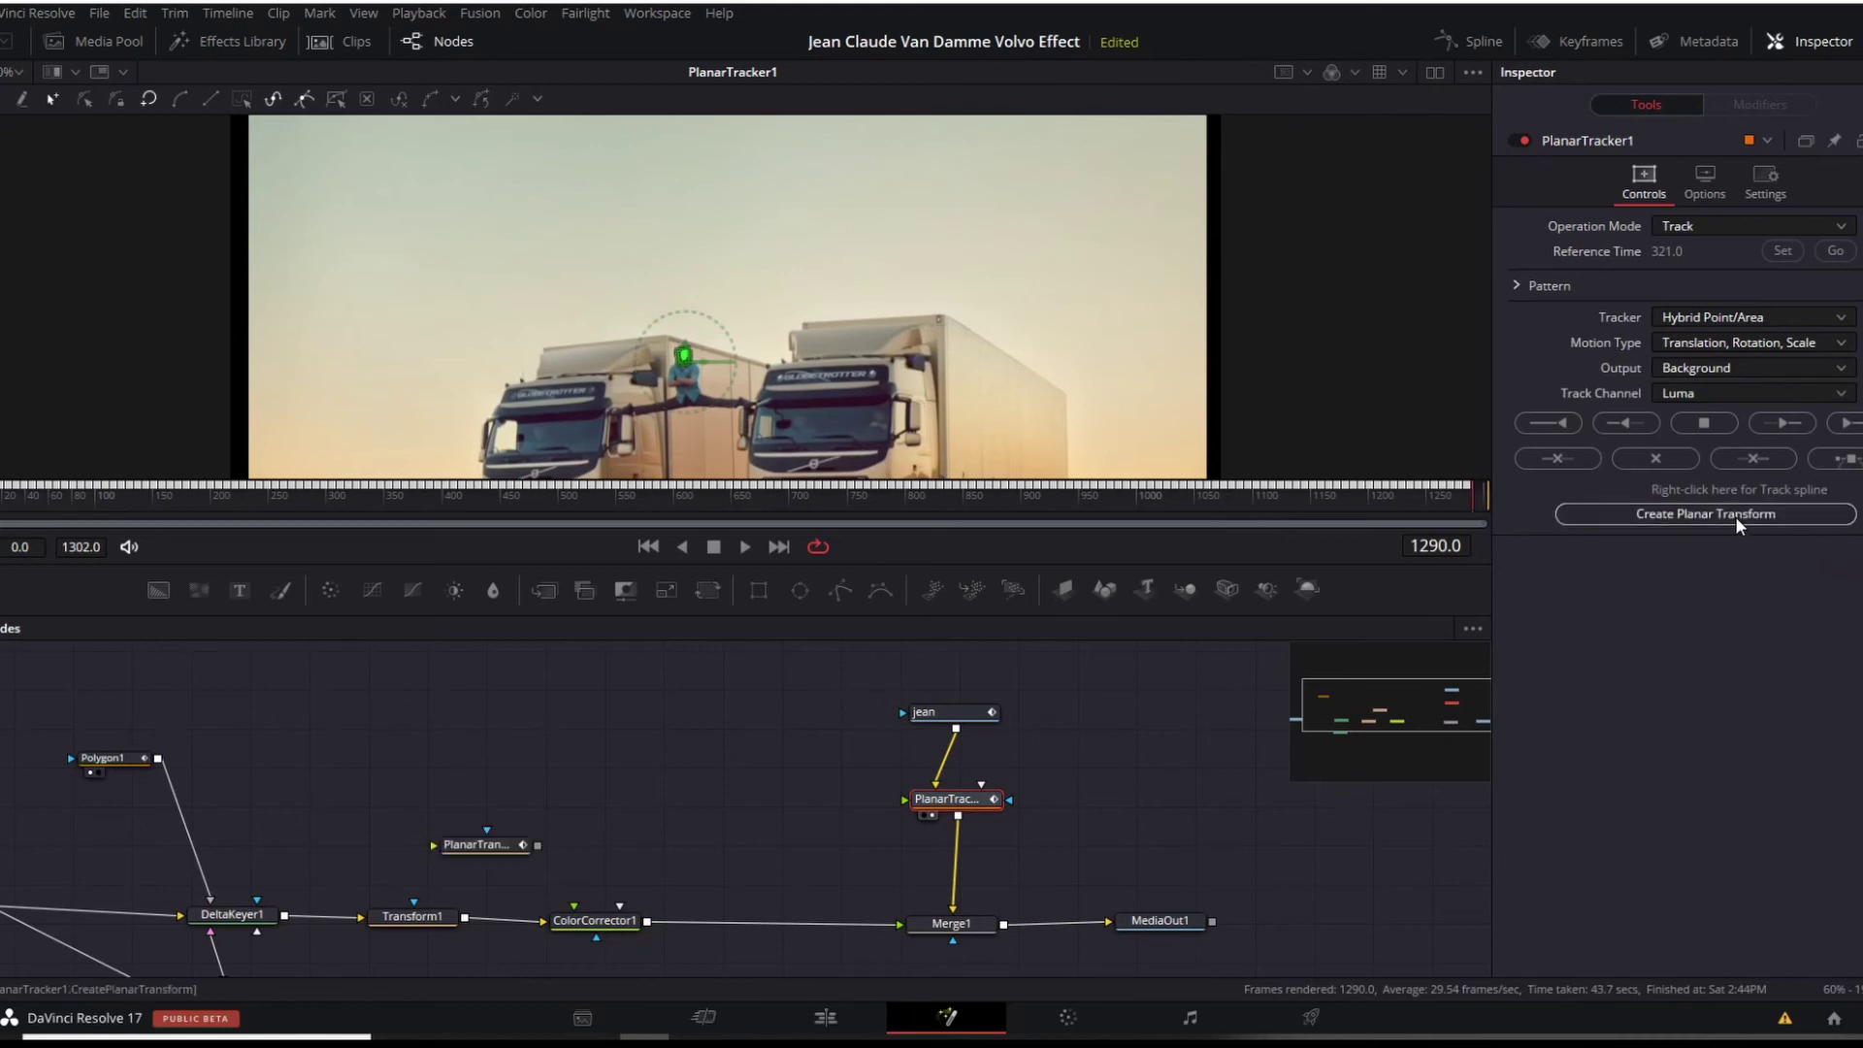
drag(480, 843, 697, 726)
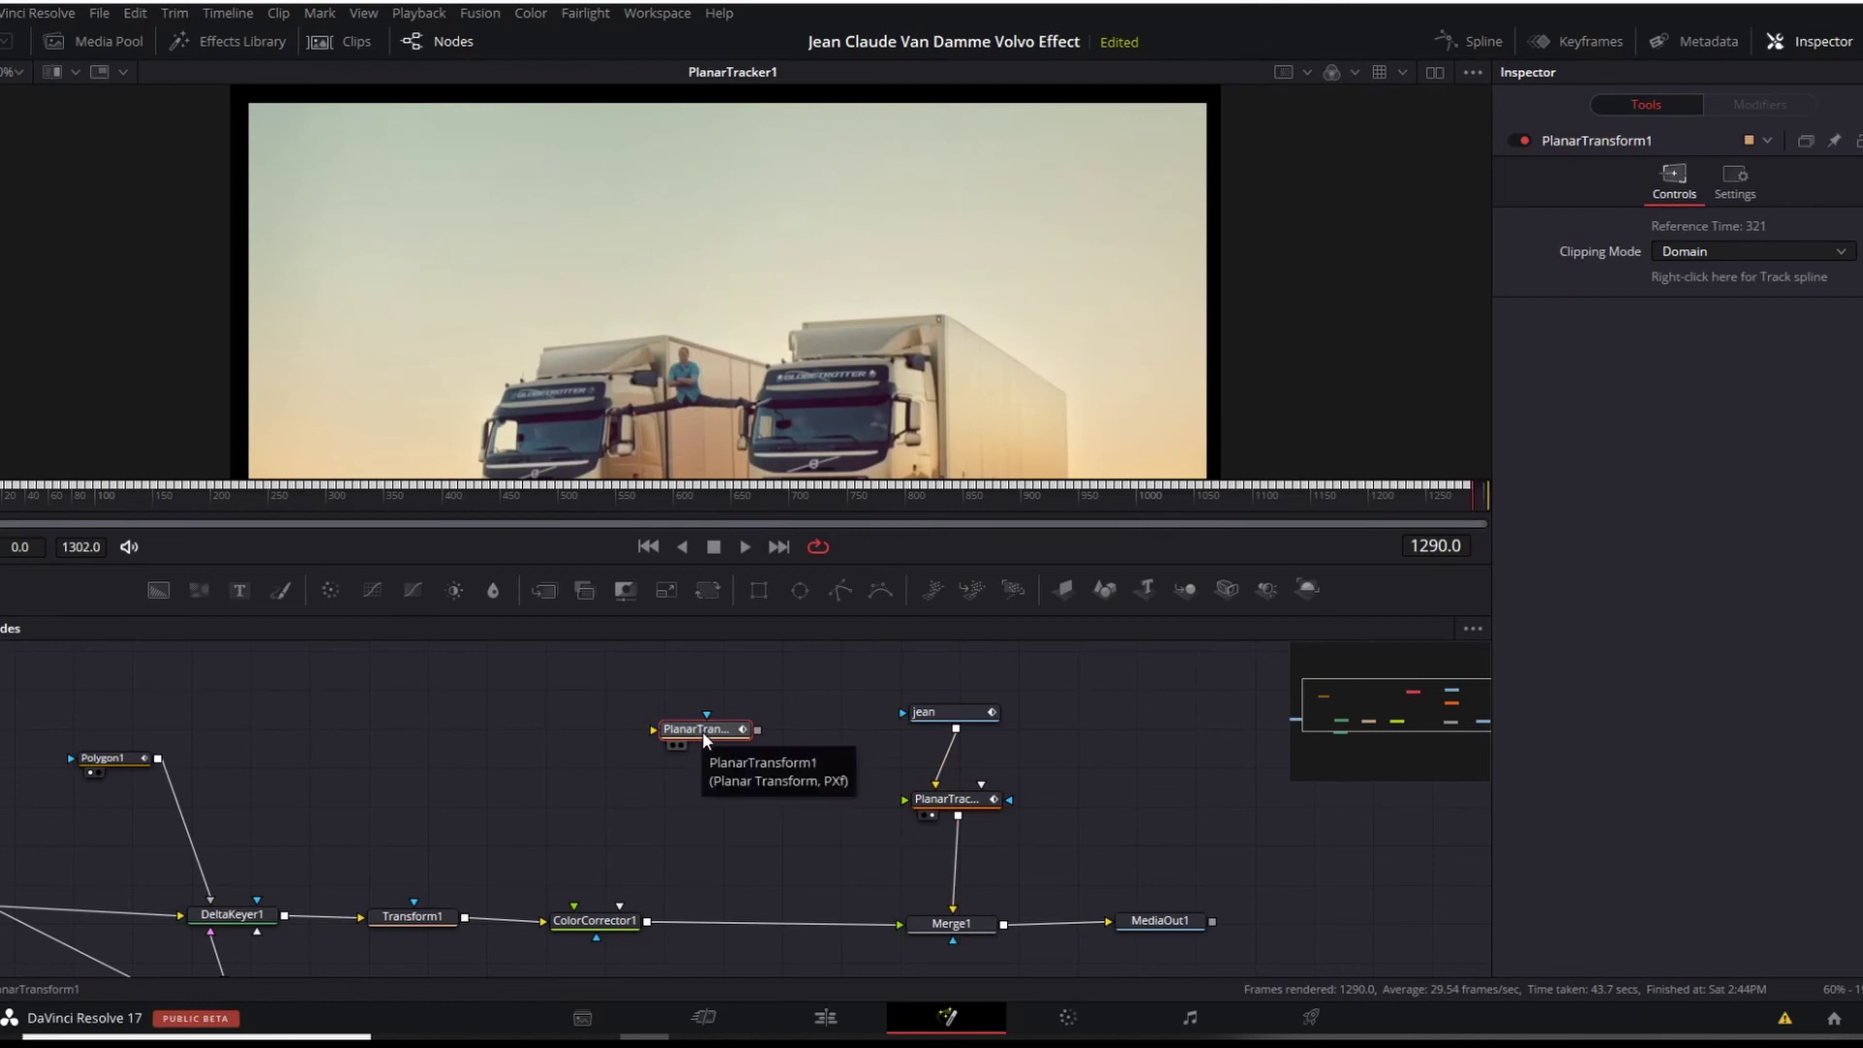
drag(703, 731, 782, 922)
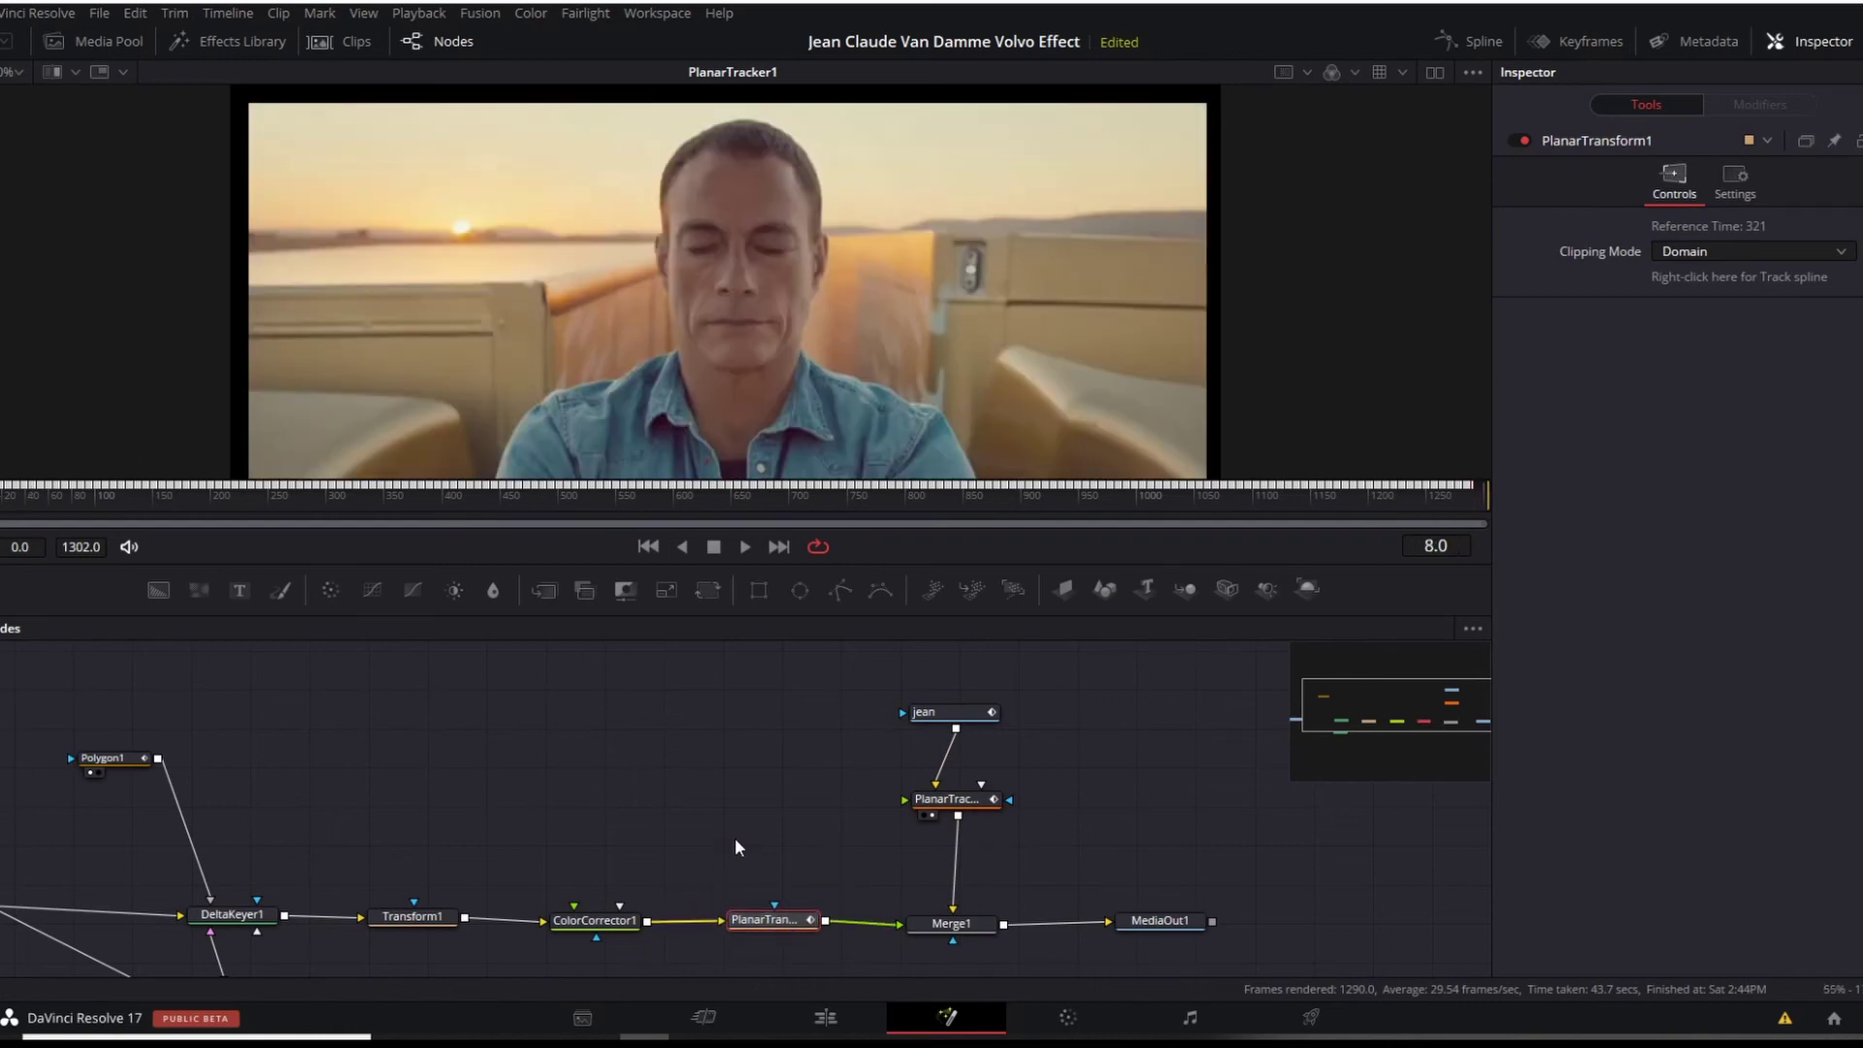
- View MediaOut1 and play the composite to check the face follows the track
click(1155, 920)
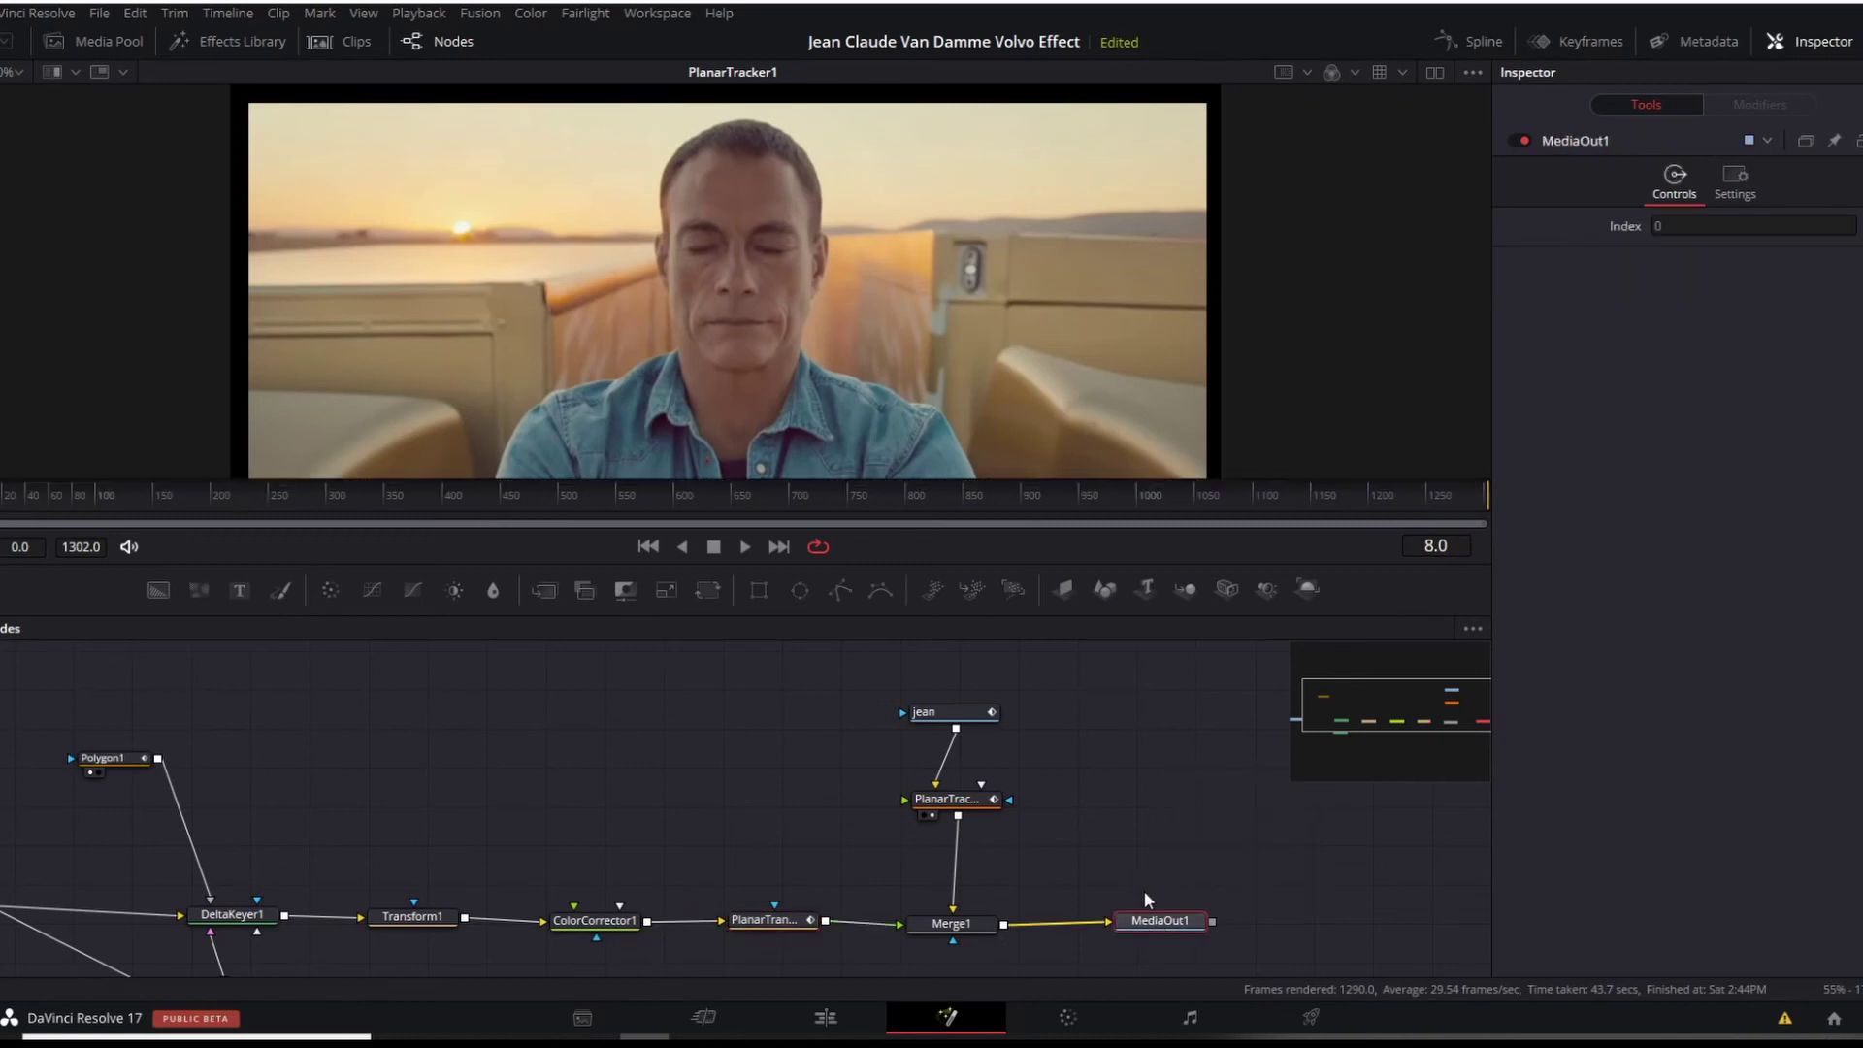
key(1)
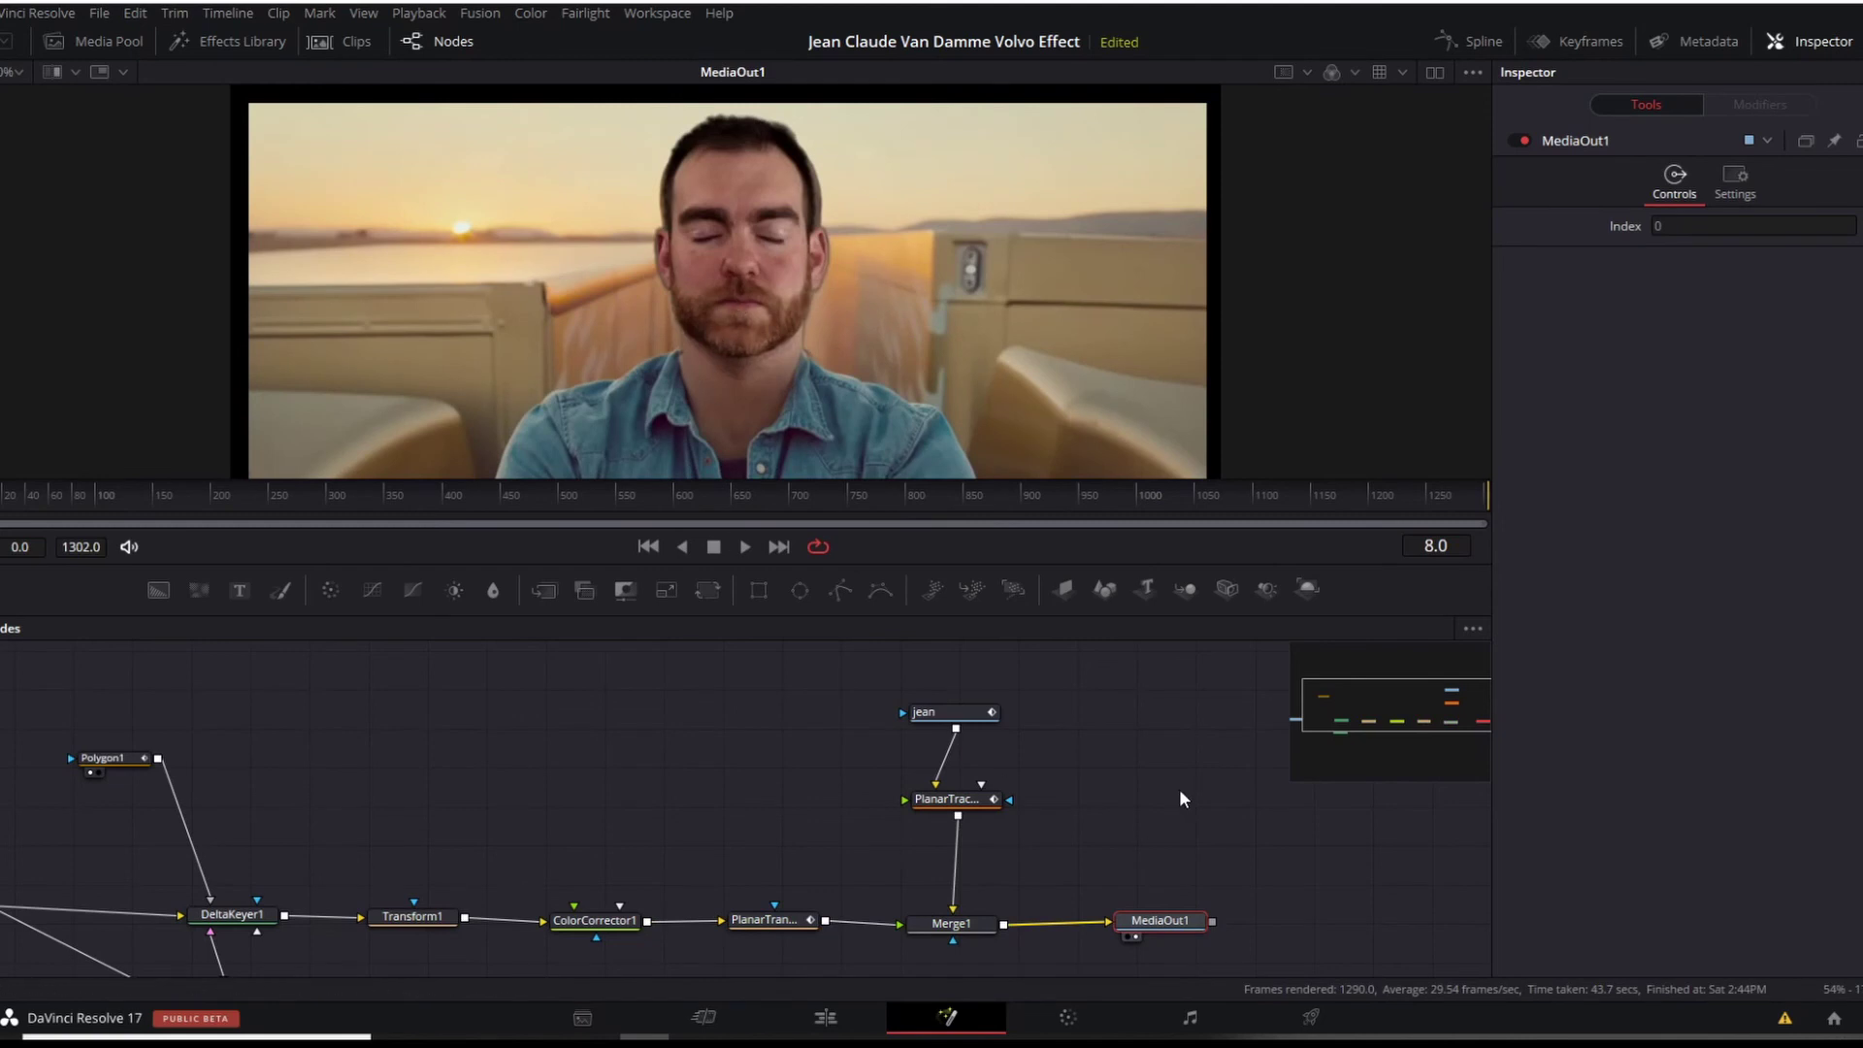
key(space)
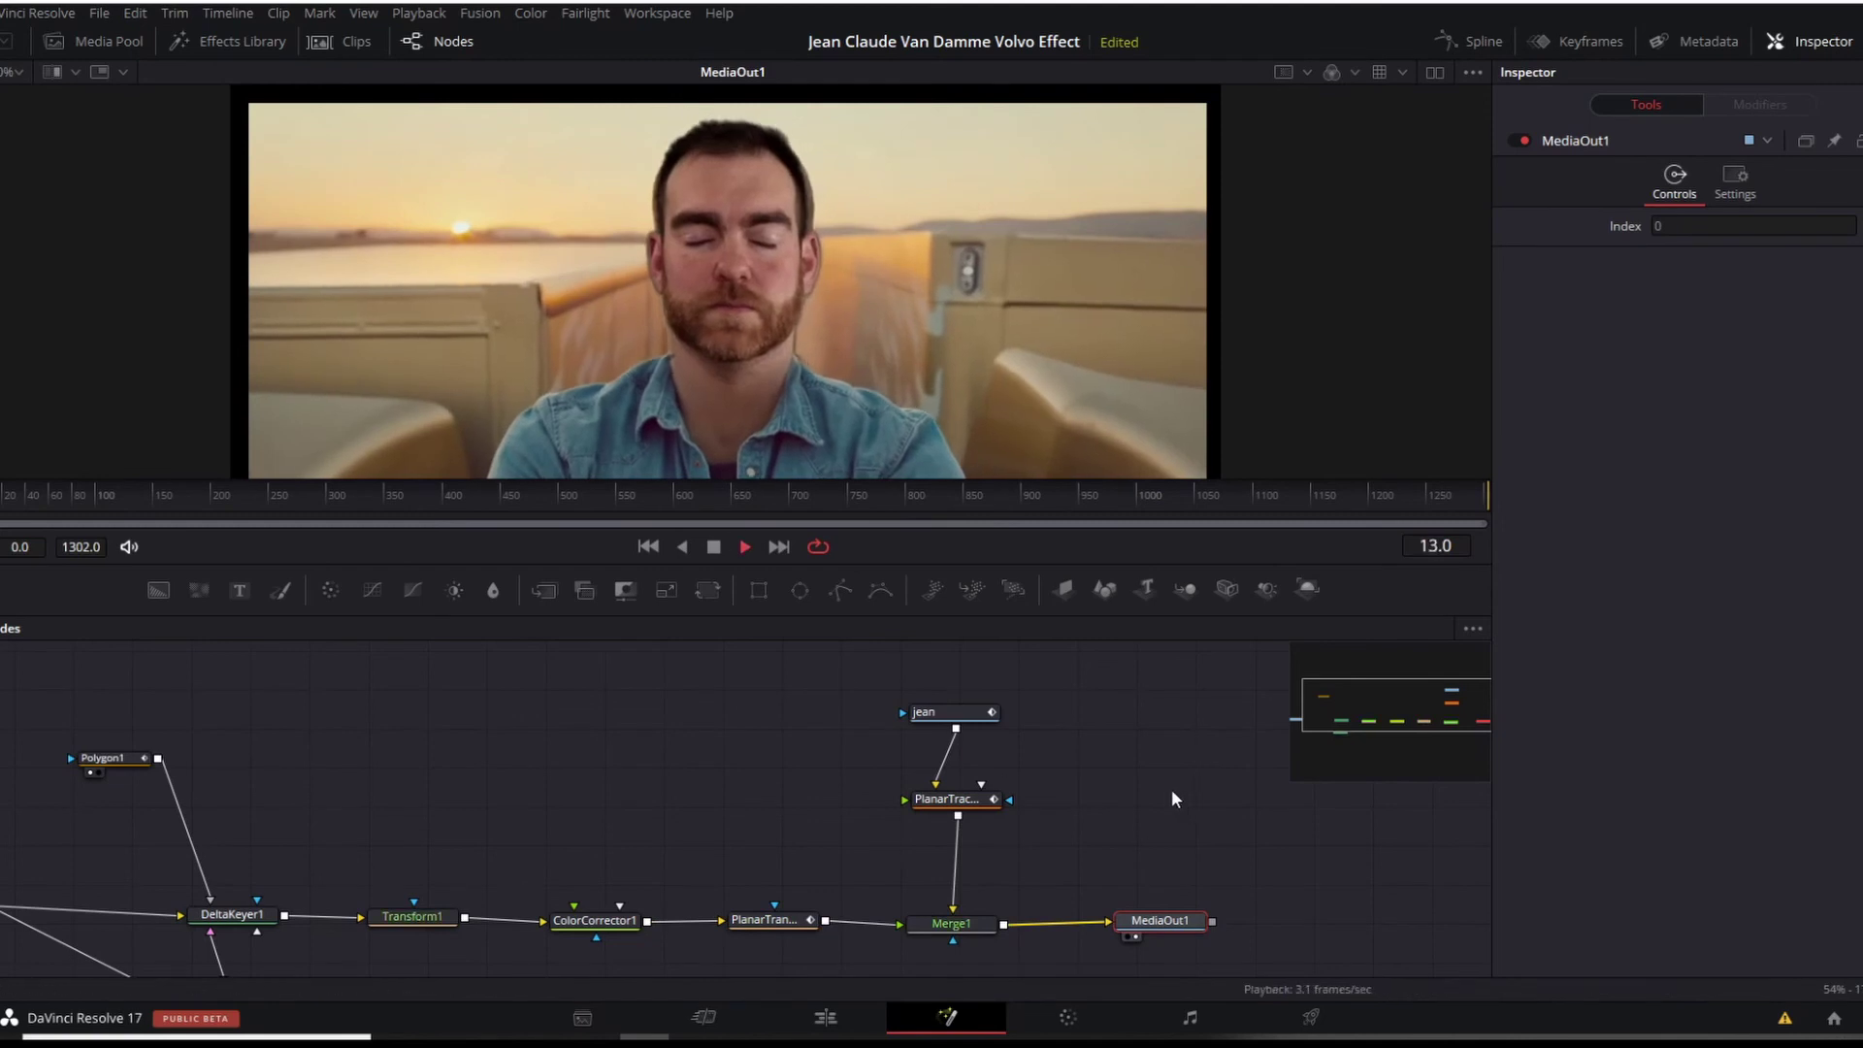
key(space)
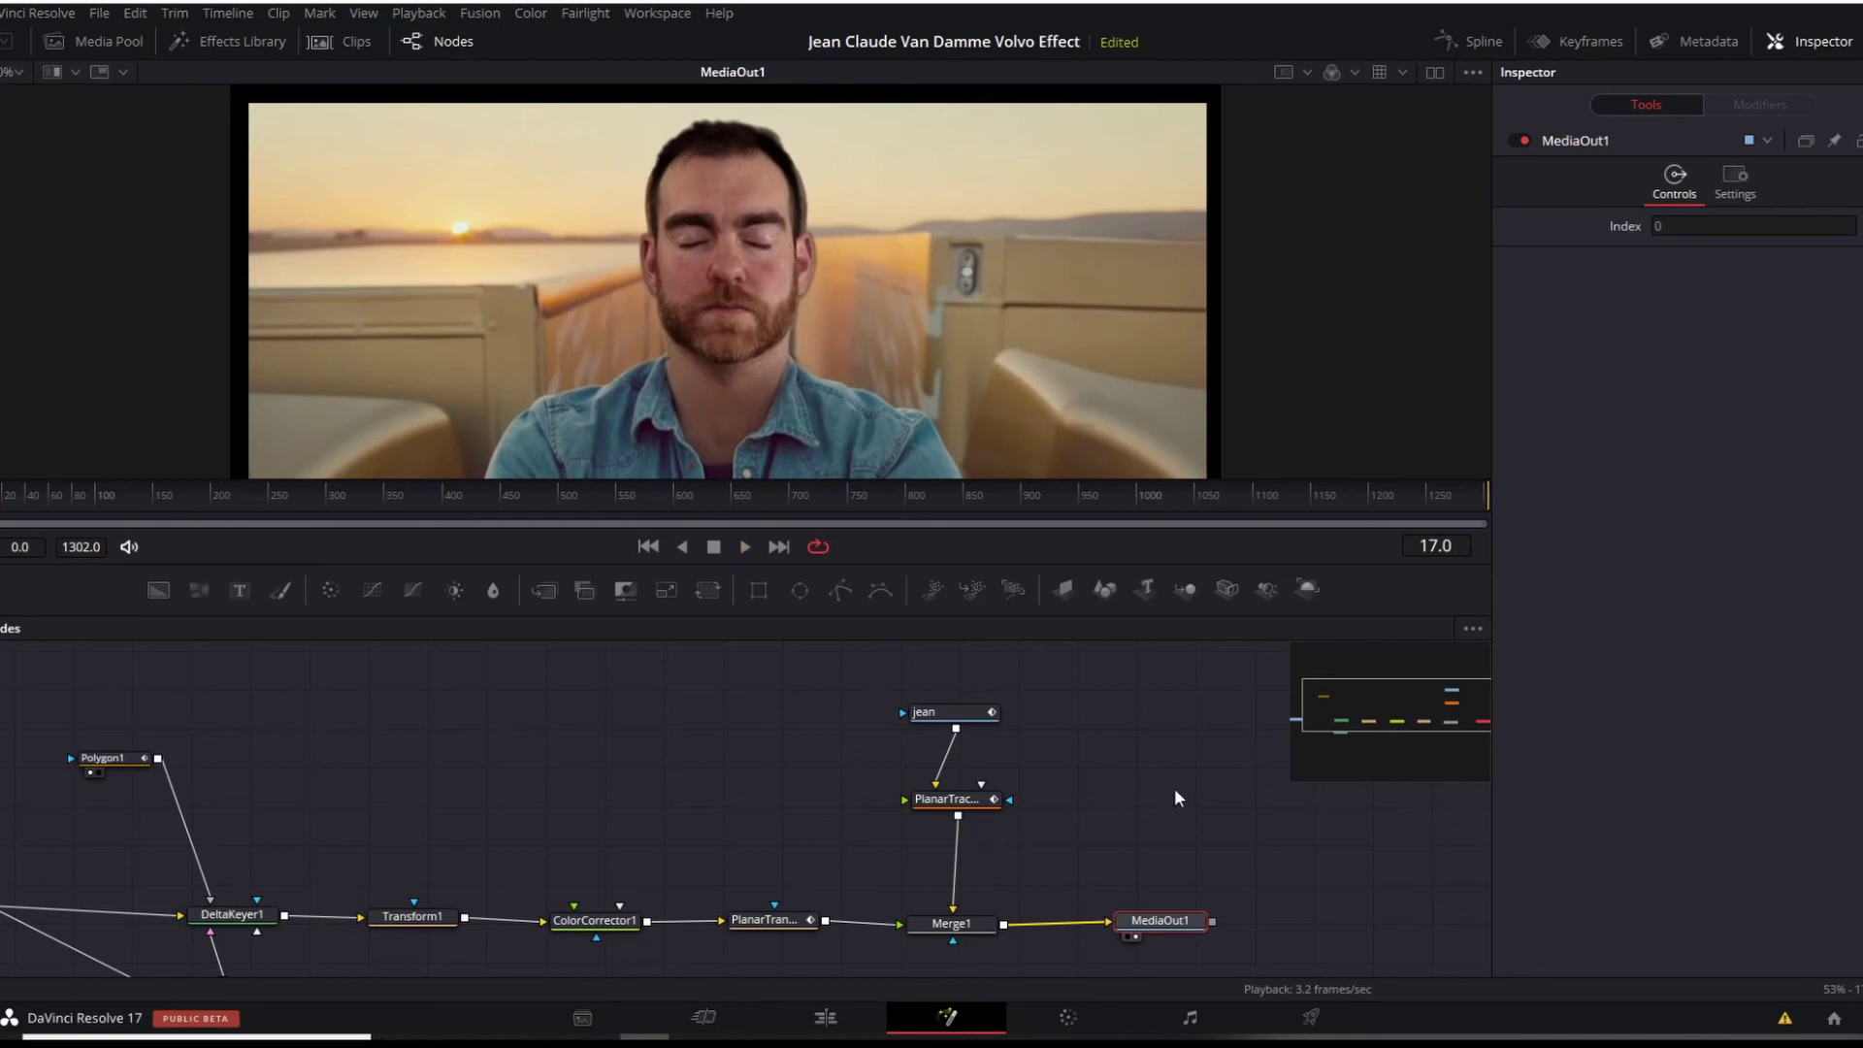
click(827, 1017)
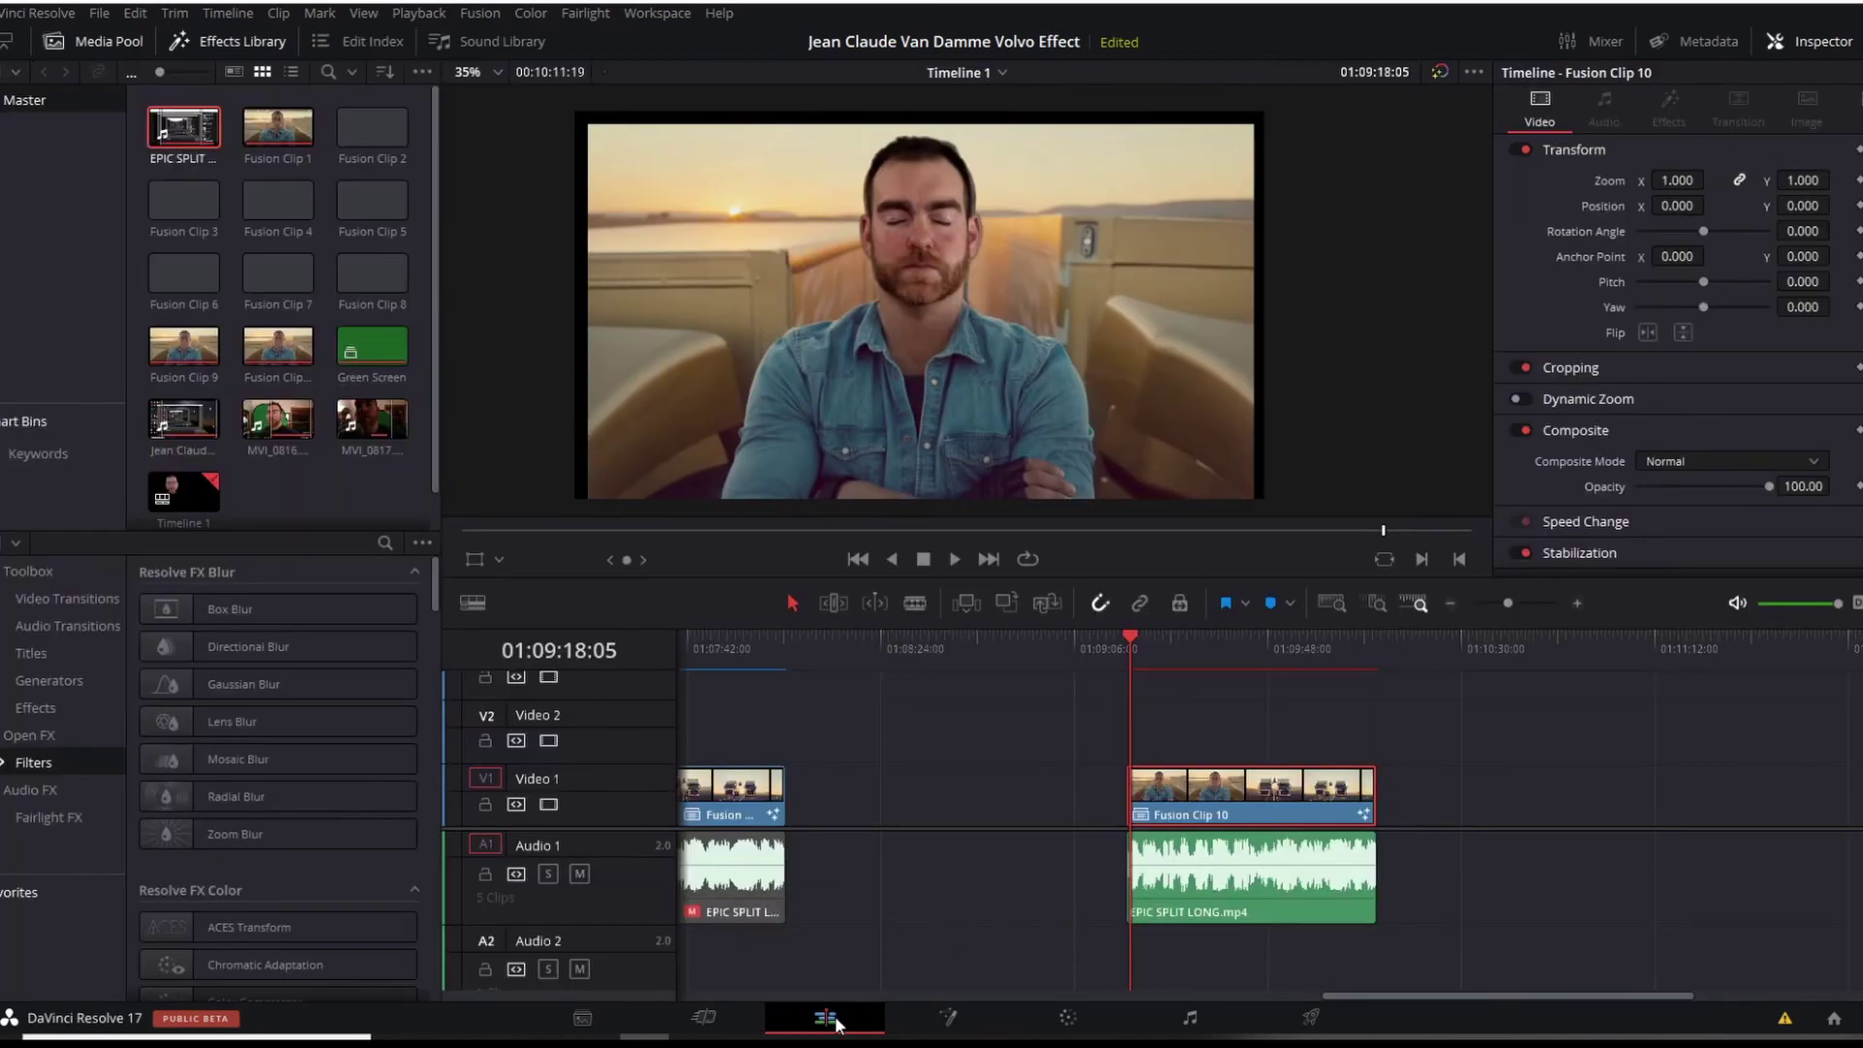